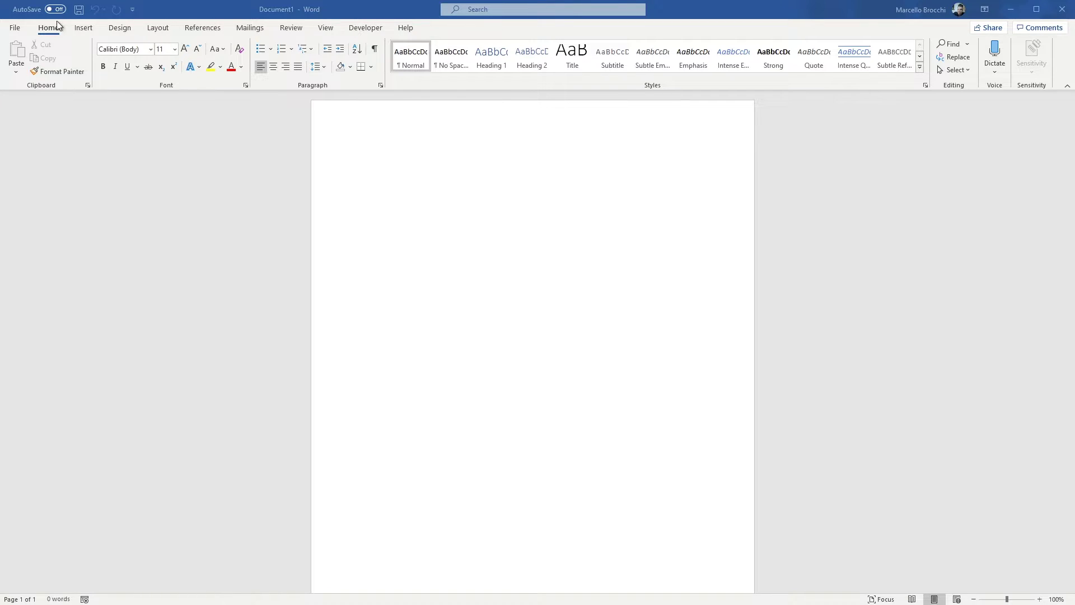
Make sure the Developer tab is enabled among the main tabs in the ribbon customization options
left_click(364, 32)
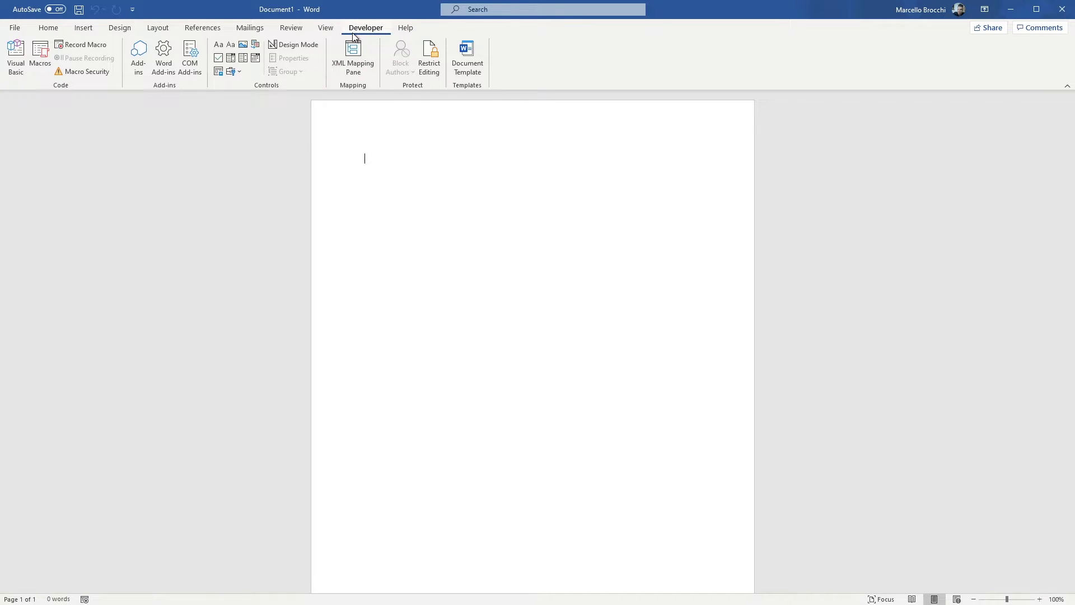
left_click(15, 28)
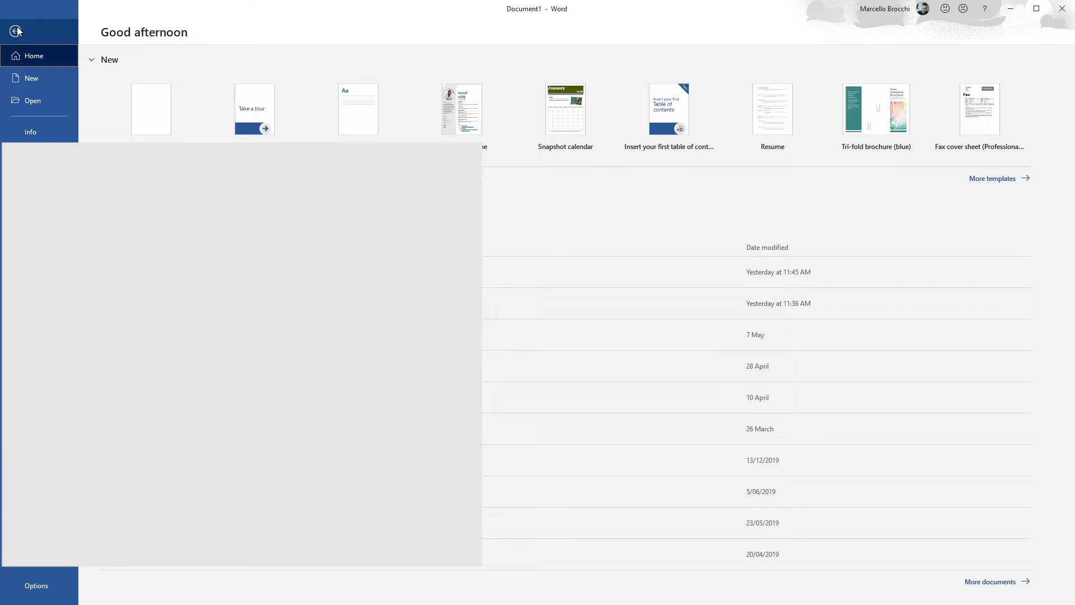
left_click(34, 588)
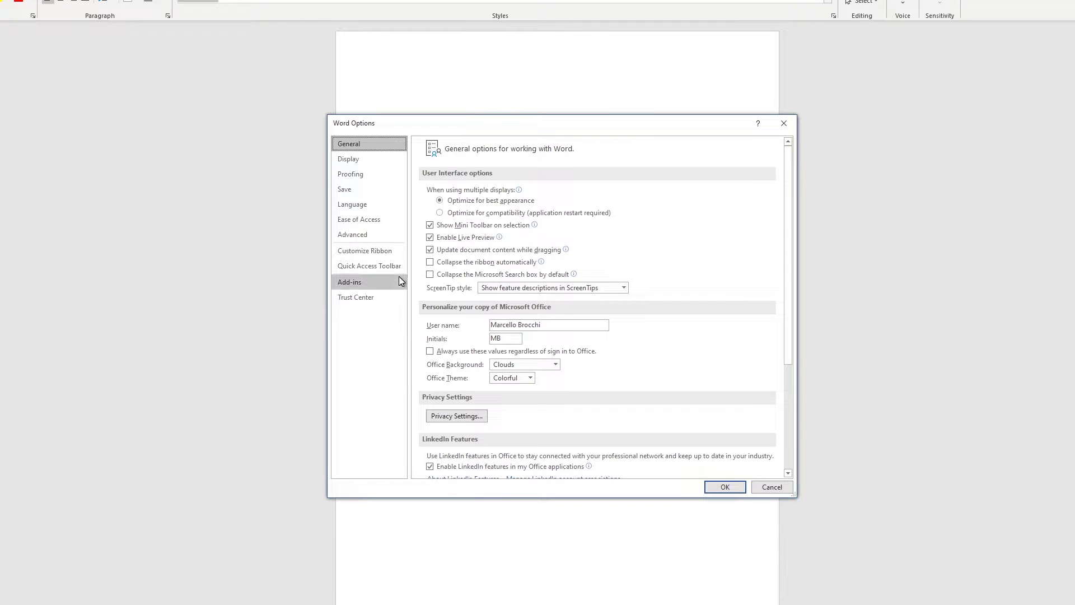
left_click(362, 253)
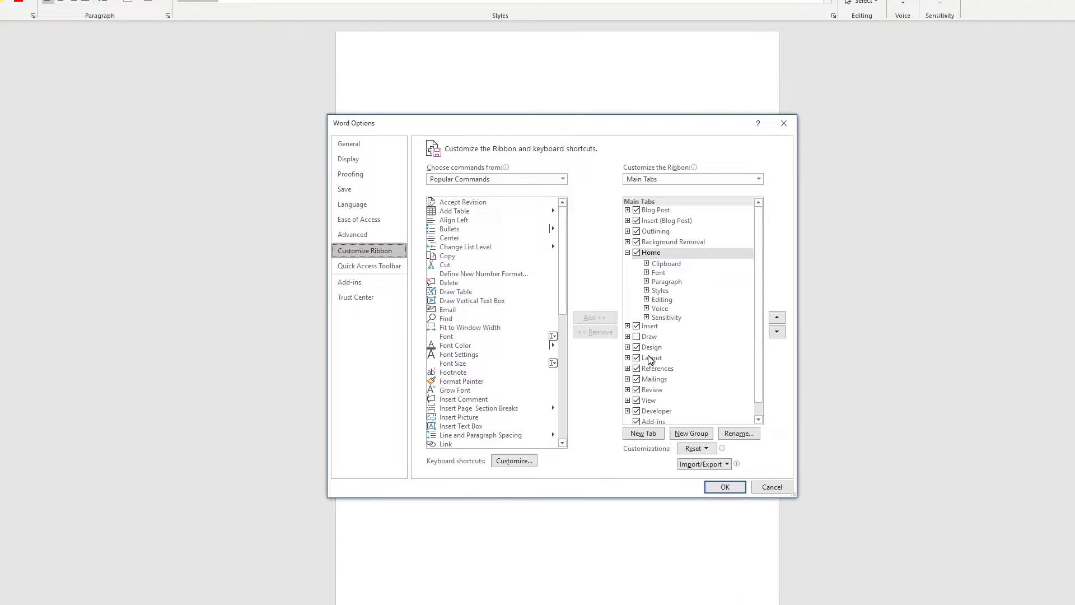
scroll(661, 383, "down", 1)
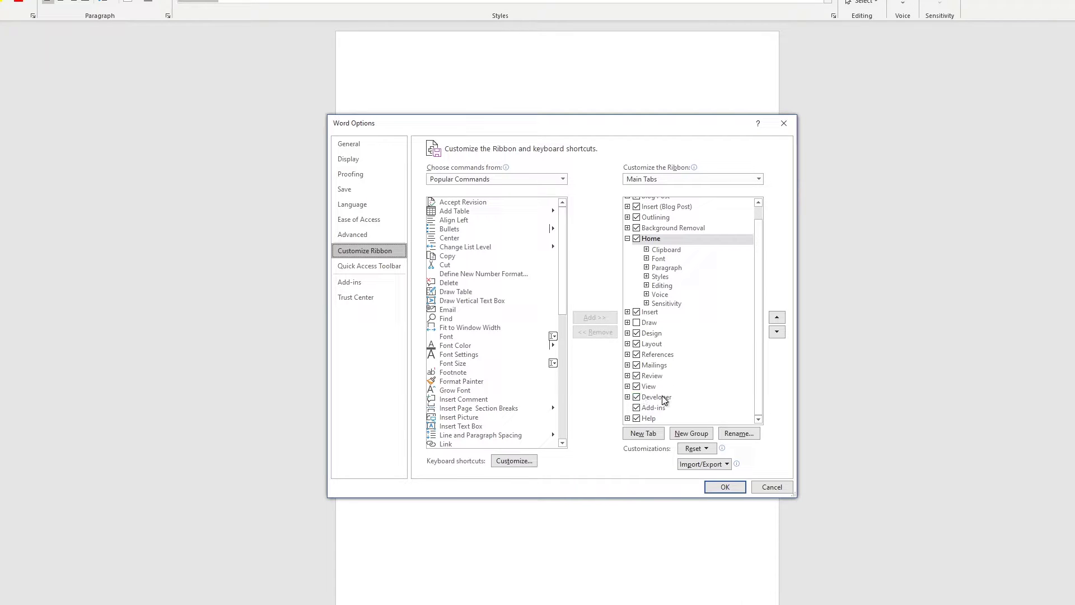
left_click(636, 398)
left_click(637, 398)
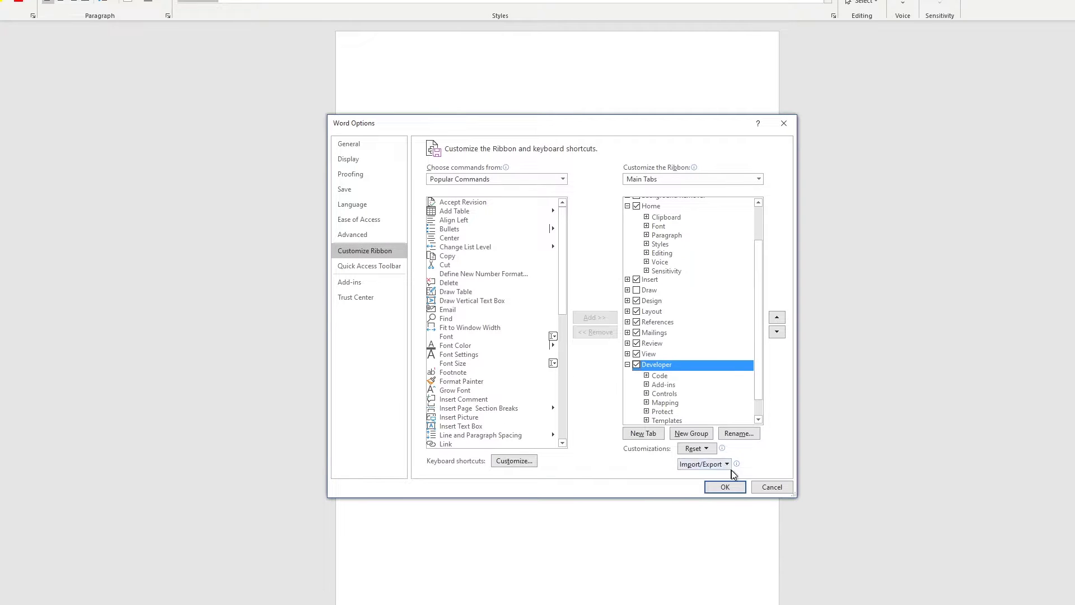
left_click(732, 486)
Insert a picture content control at the start of the document and resize its placeholder to a slightly smaller square
left_click(365, 28)
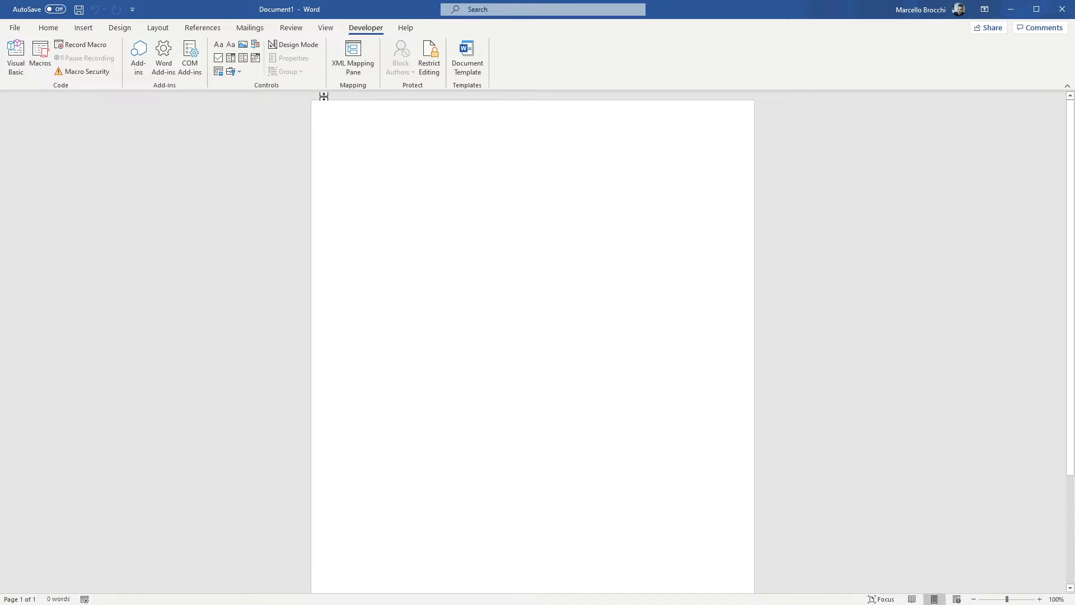
left_click(243, 44)
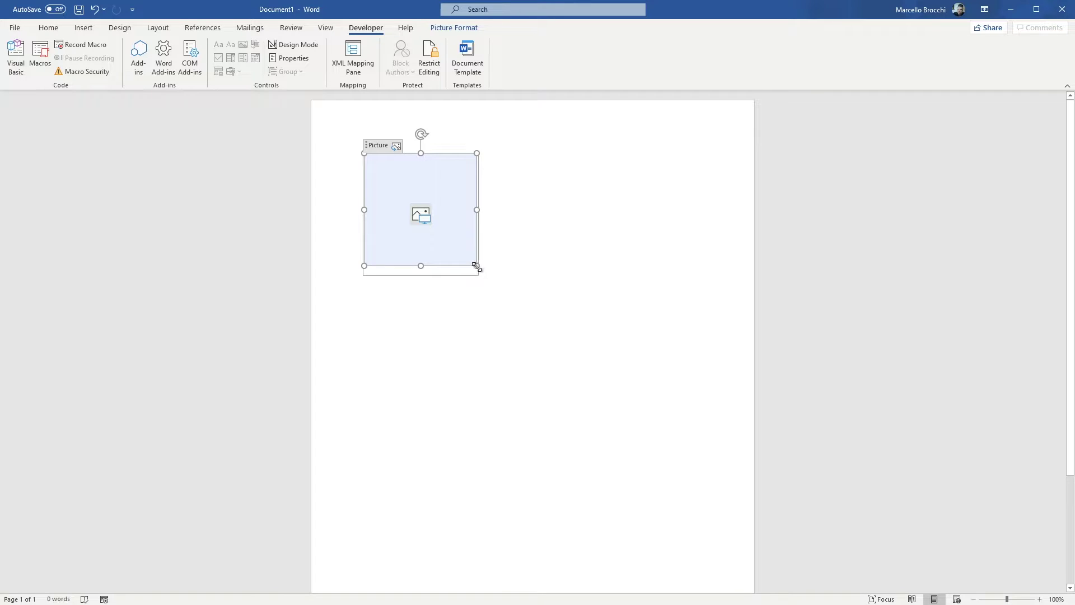
left_click_drag(476, 265, 490, 247)
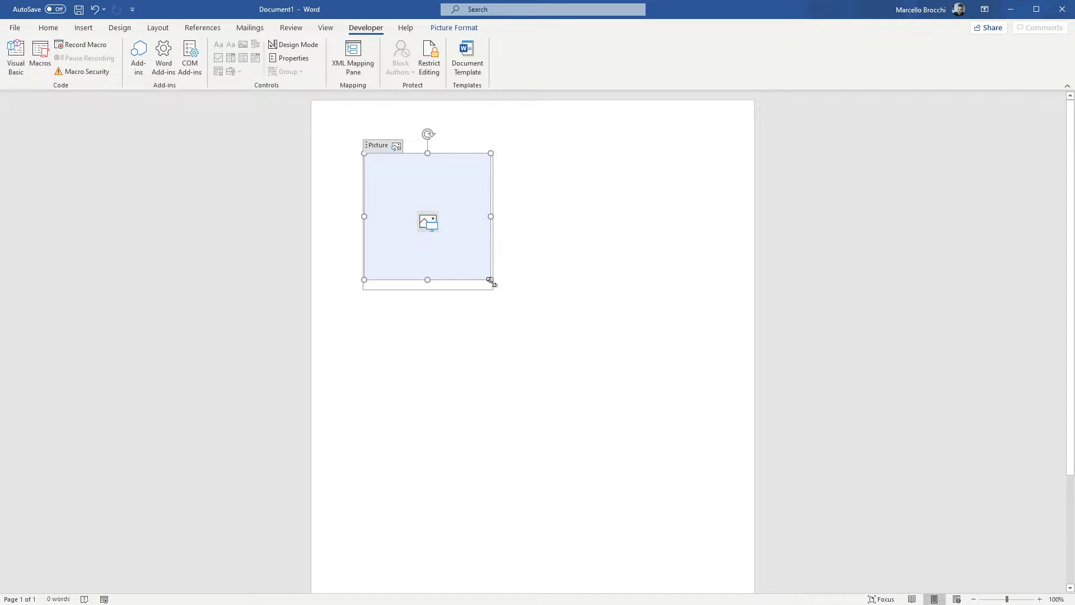
left_click_drag(490, 279, 468, 254)
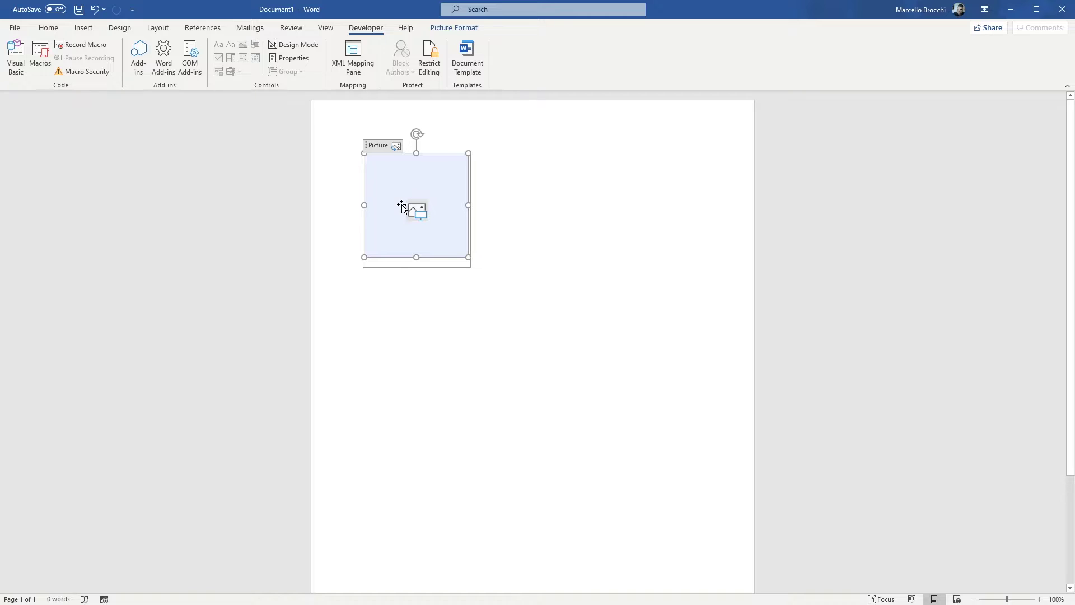
left_click_drag(469, 257, 466, 254)
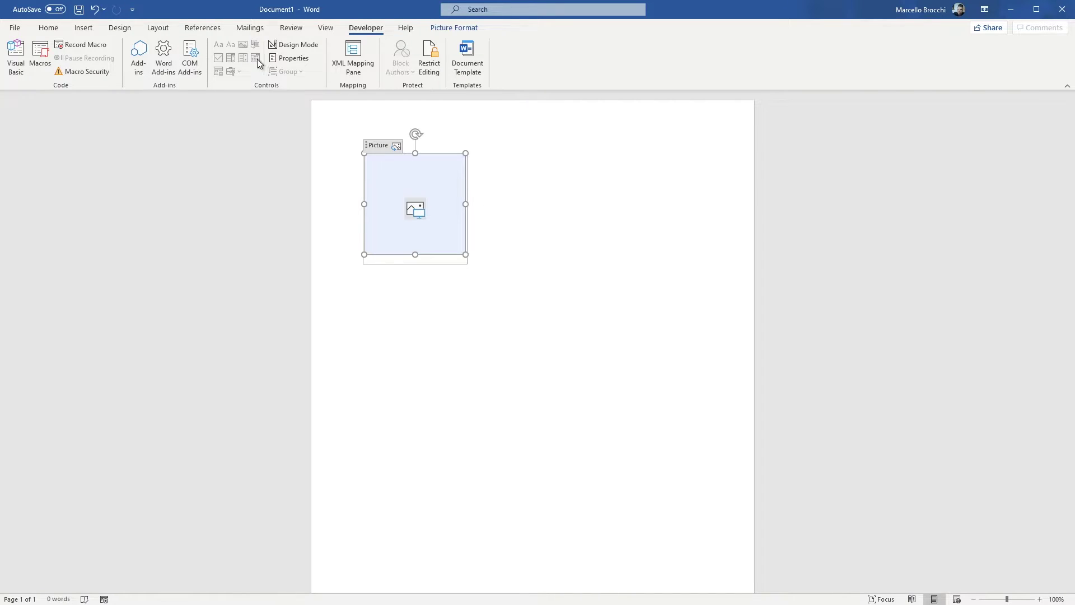
Set the title of the picture content control to DocLogo in its properties
left_click(375, 145)
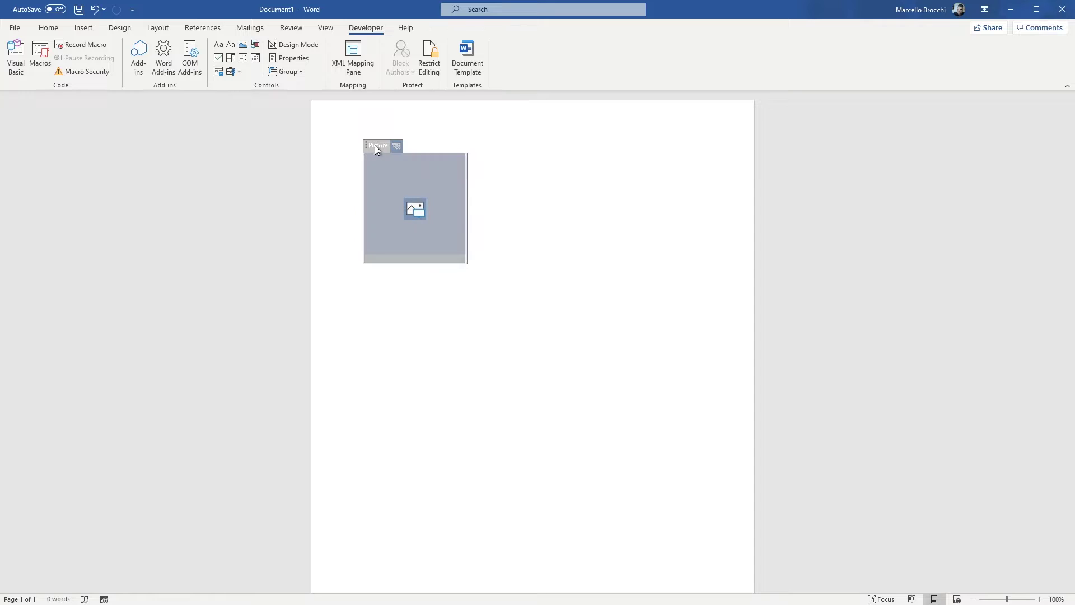
left_click(292, 58)
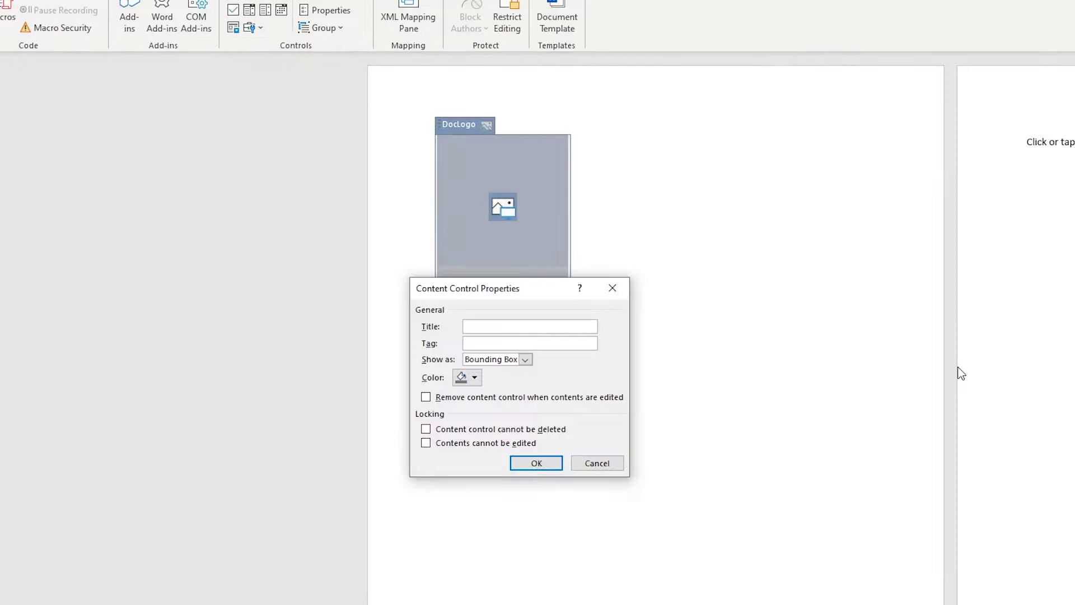
type("DocTit")
key("BackSpace")
key("BackSpace")
key("BackSpace")
type("Logh")
key("BackSpace")
type("o")
left_click_drag(497, 327, 469, 327)
left_click(539, 464)
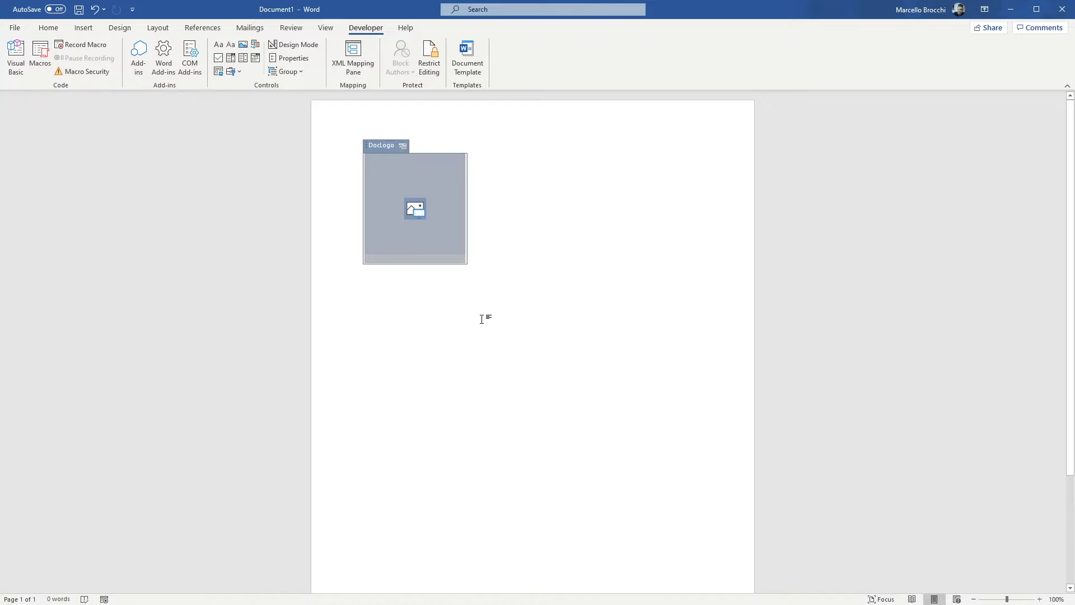
Insert a plain text content control below the picture placeholder and set its title and tag to DocTitle
left_click(502, 246)
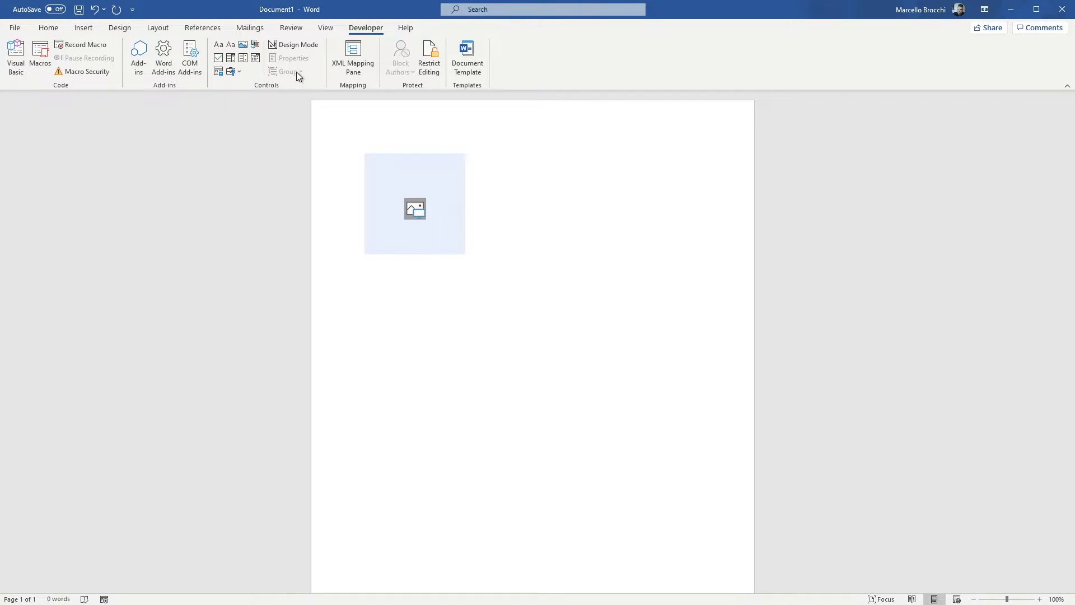
left_click(233, 45)
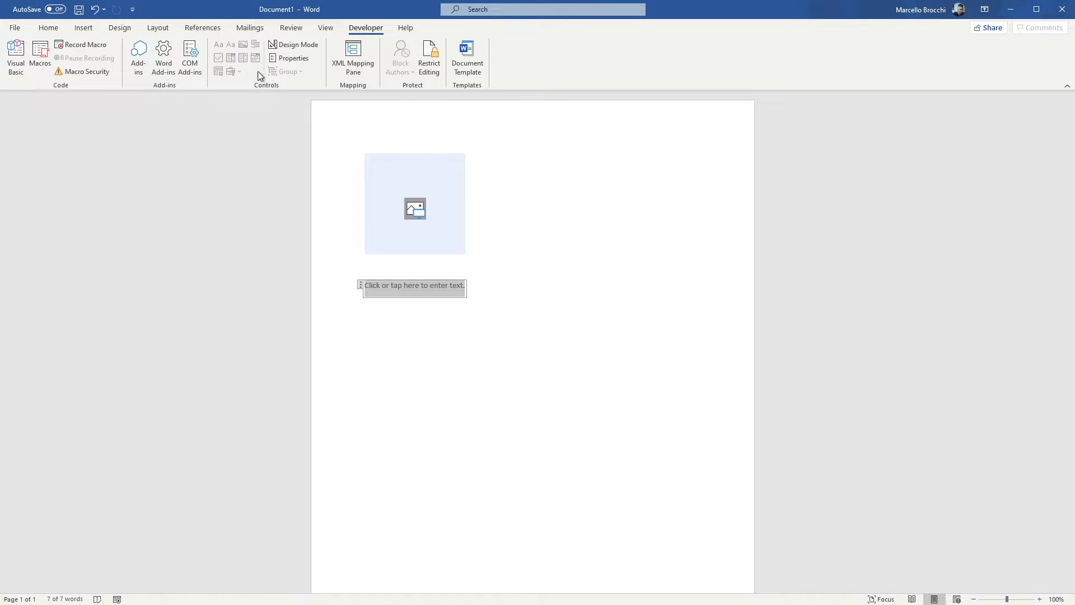
left_click(360, 284)
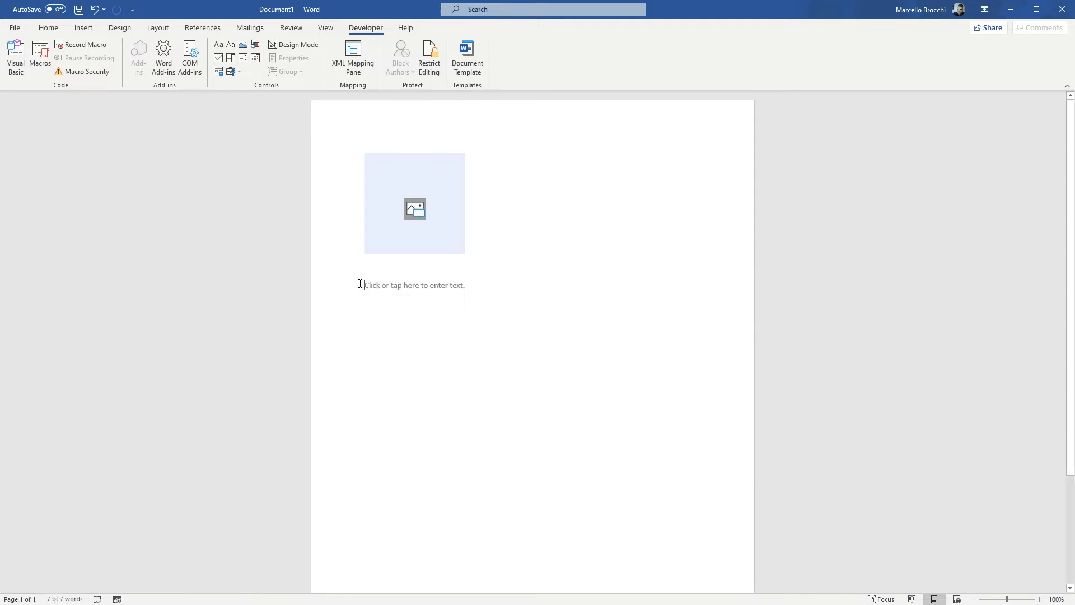
left_click(360, 284)
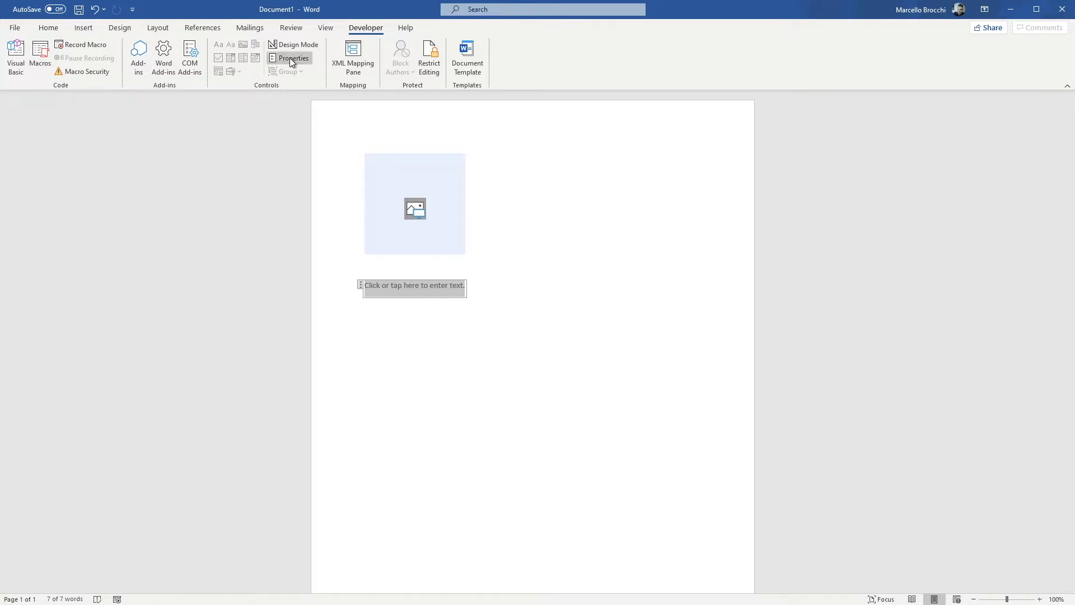
left_click(290, 58)
type("Doc")
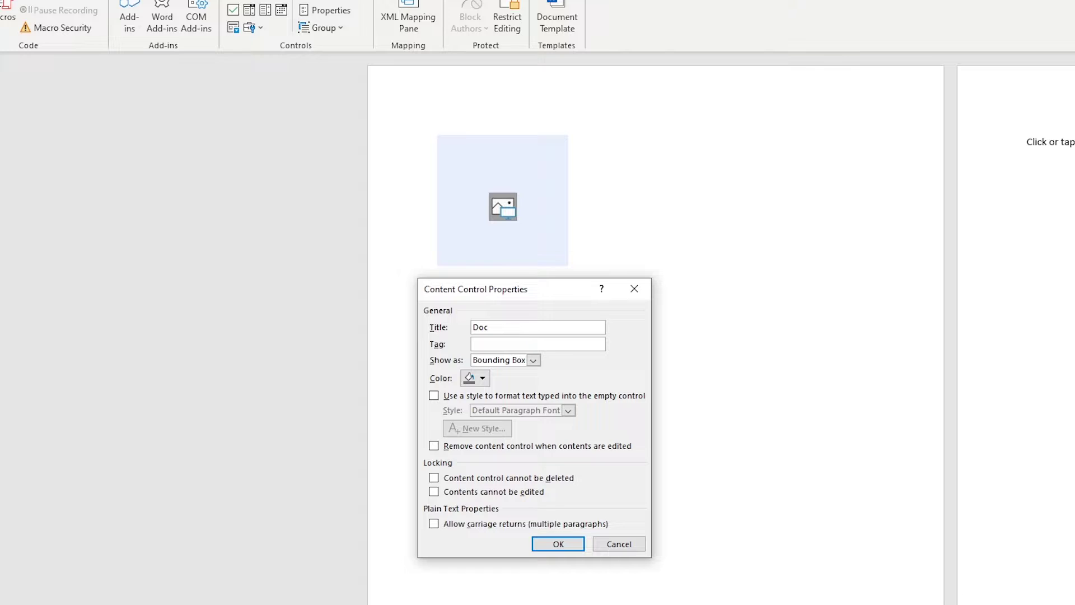
type("Title")
left_click(506, 342)
type("DocTitle")
left_click(562, 542)
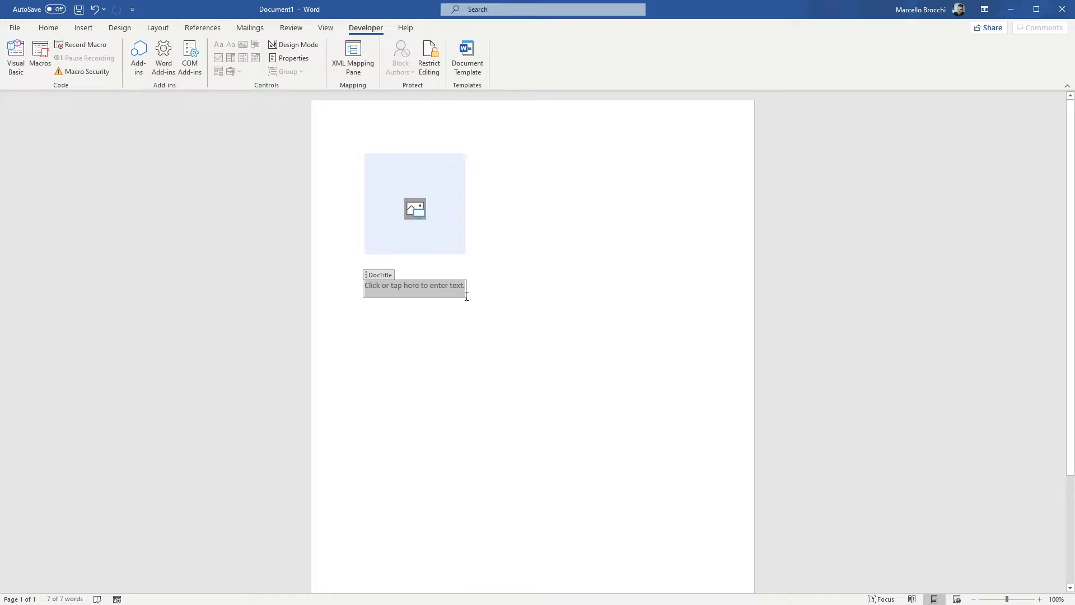
Apply the Heading 1 style to the DocTitle content control
left_click(53, 29)
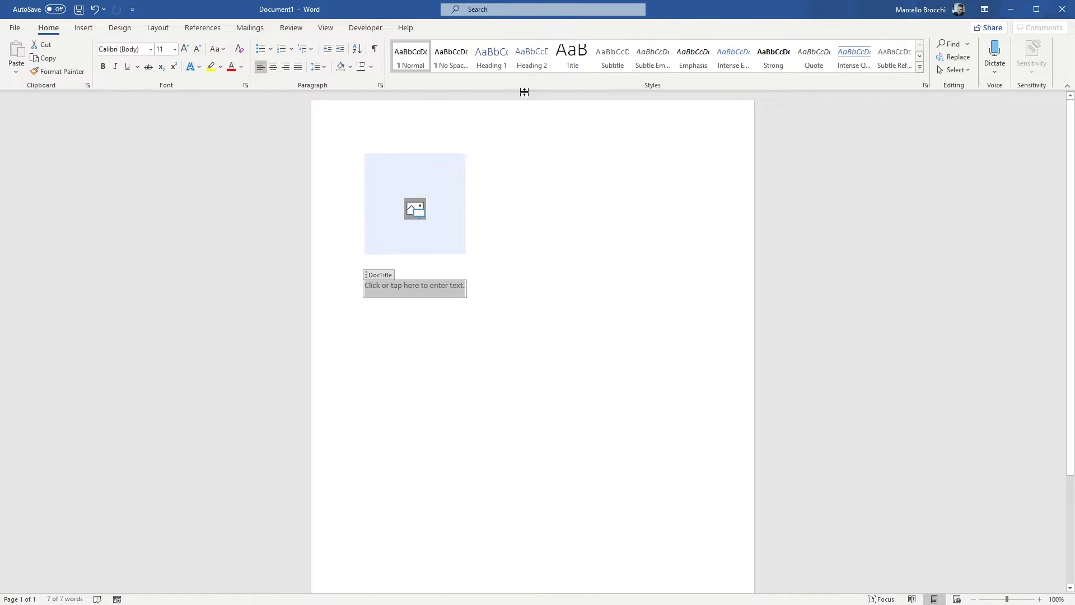
left_click(496, 59)
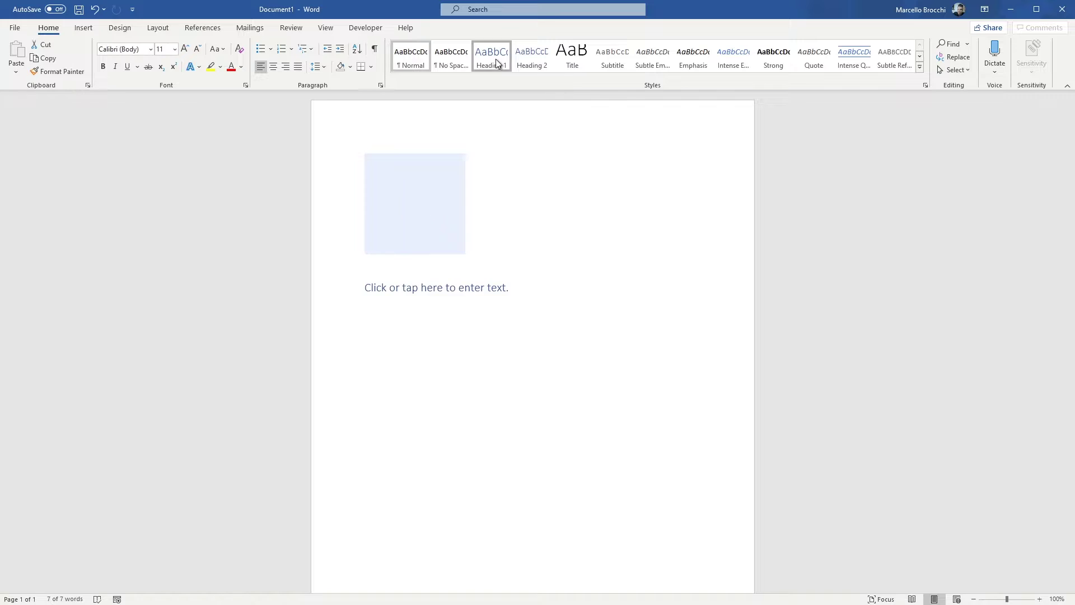
left_click(606, 333)
left_click(388, 294)
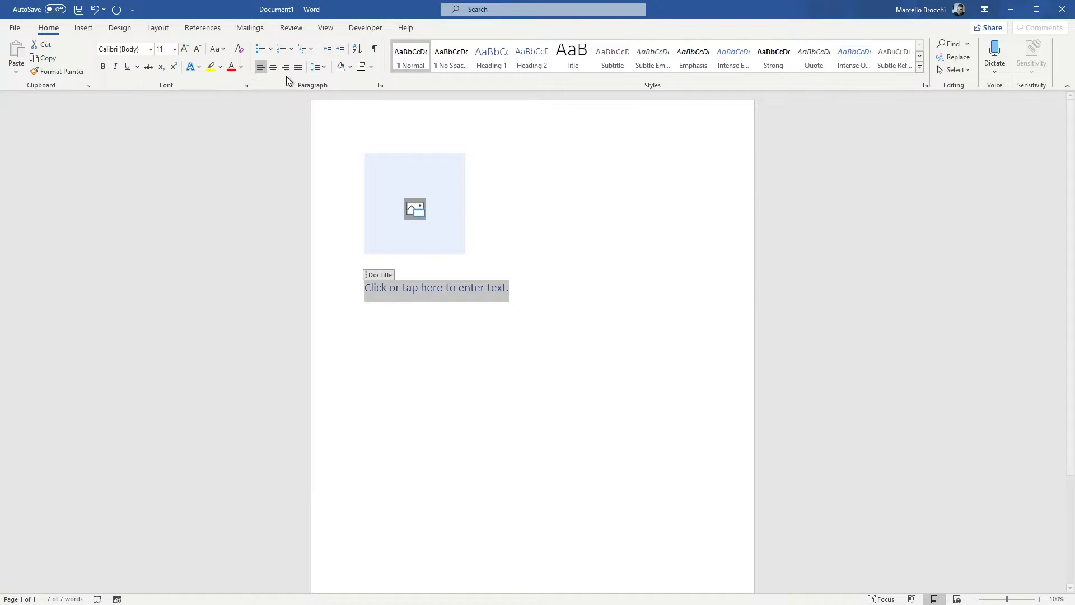
left_click(563, 291)
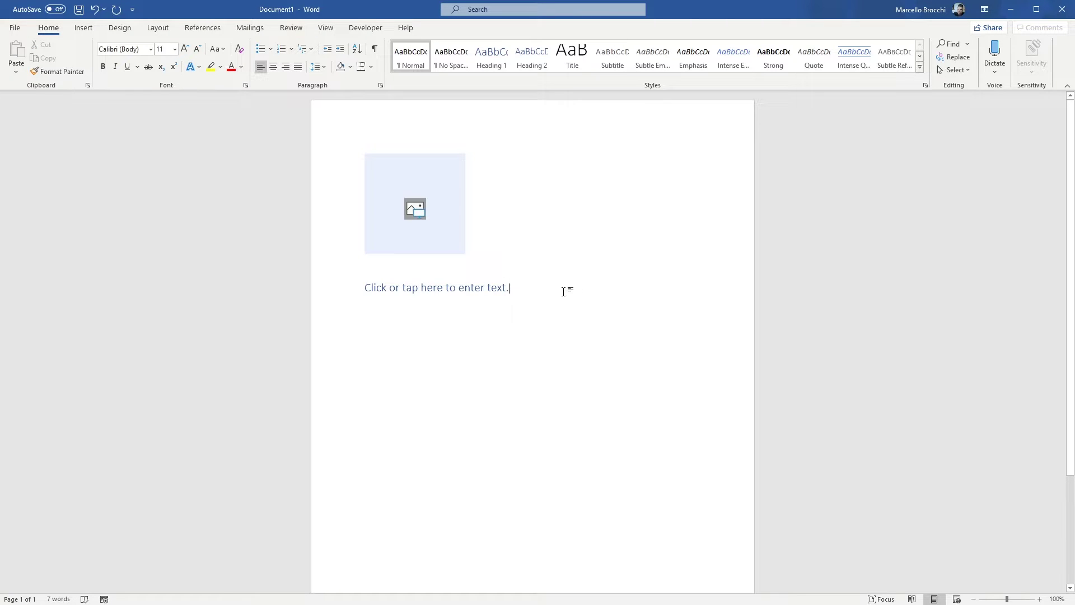
Insert another plain text content control on a new line below the DocTitle control
key("Return")
left_click(364, 28)
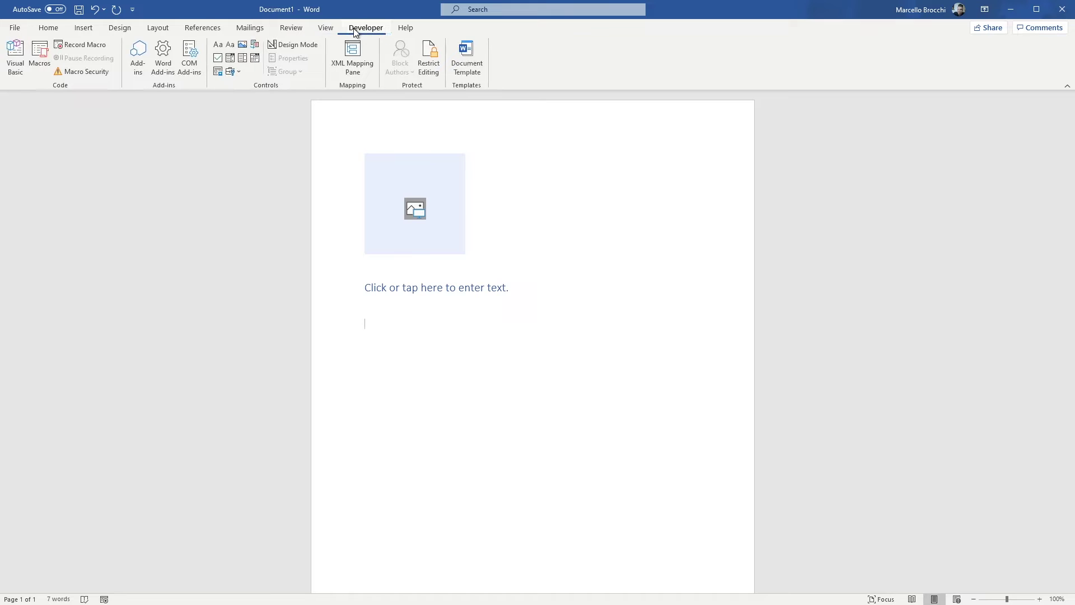
left_click(231, 46)
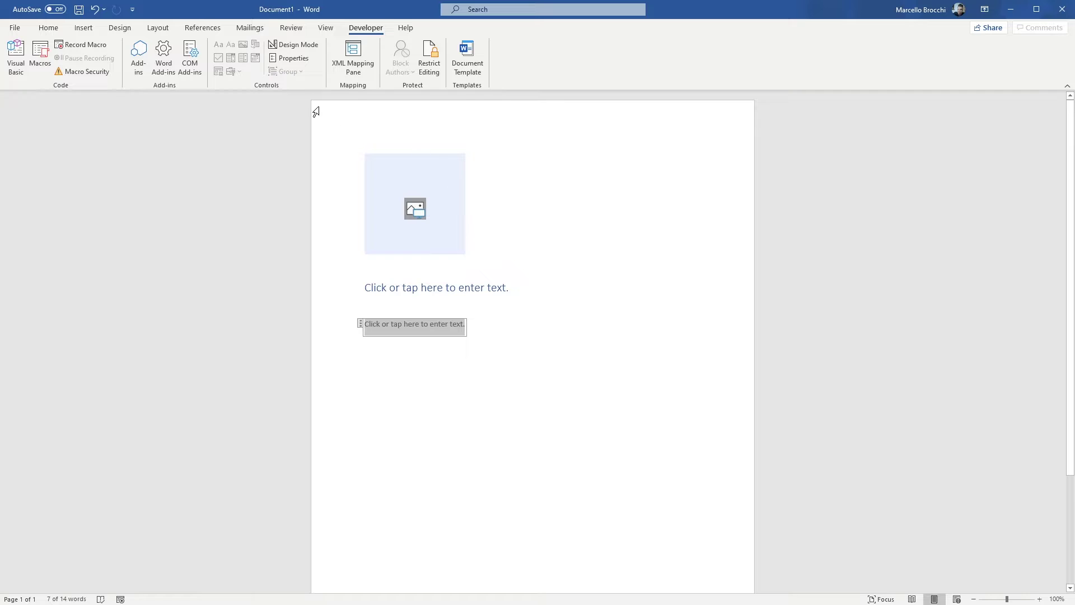
Set the new text control's title and tag to Paragraph_Plain and allow carriage returns for multiple paragraphs
left_click(296, 59)
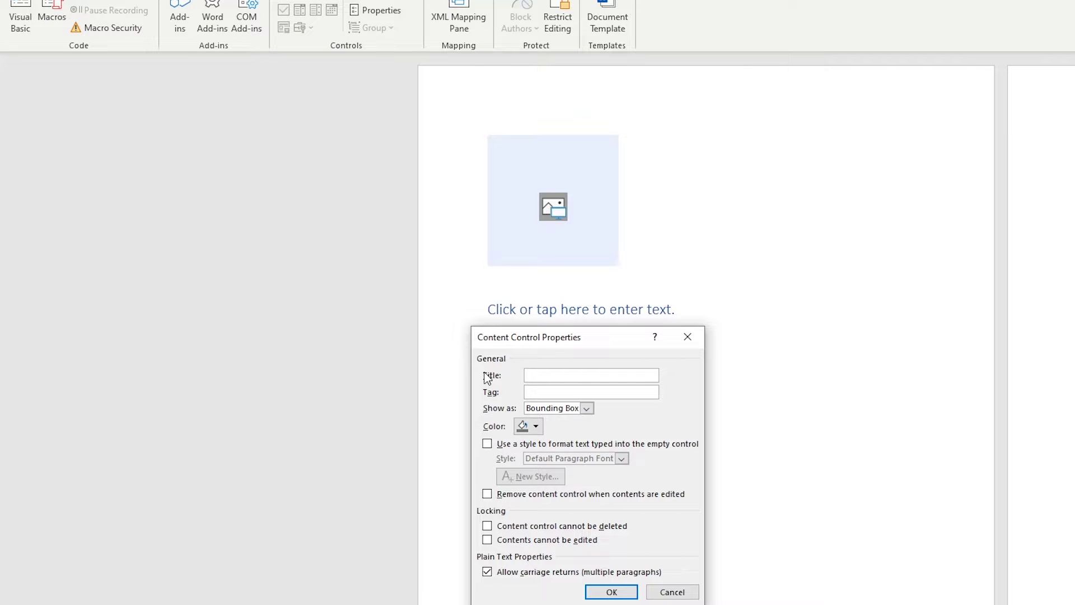
type("Paragraph")
type("_Plain")
left_click_drag(589, 376, 475, 376)
key("ctrl+c")
left_click(551, 394)
key("ctrl+v")
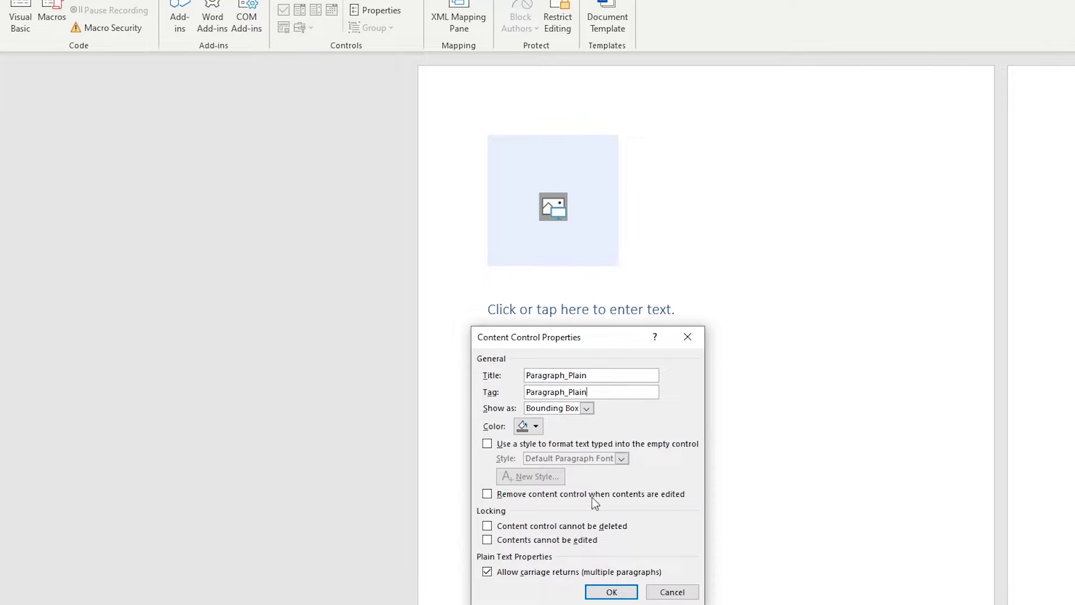
left_click(487, 572)
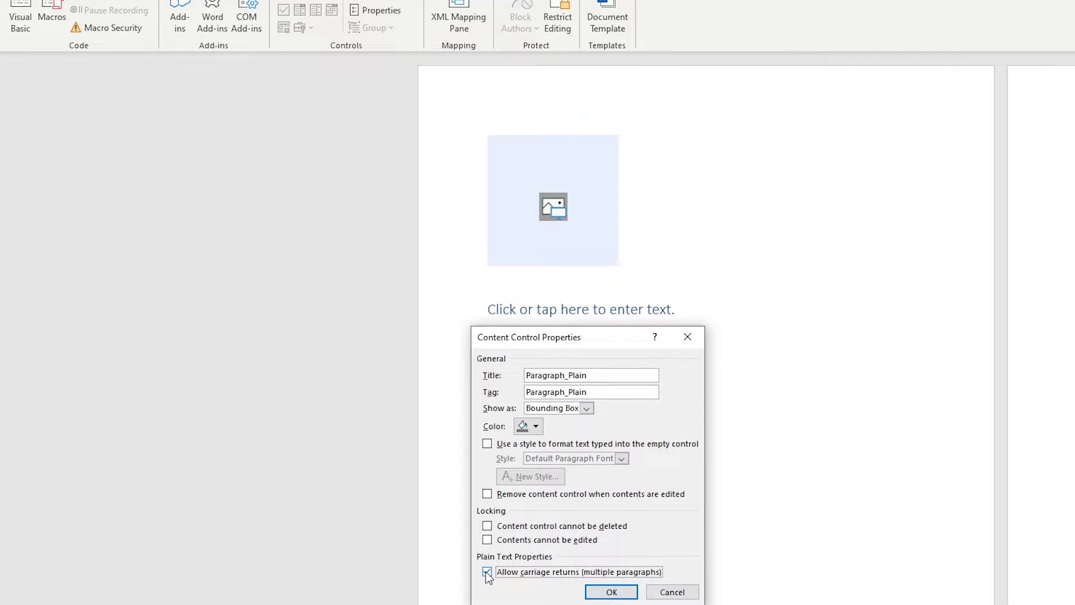
left_click(612, 592)
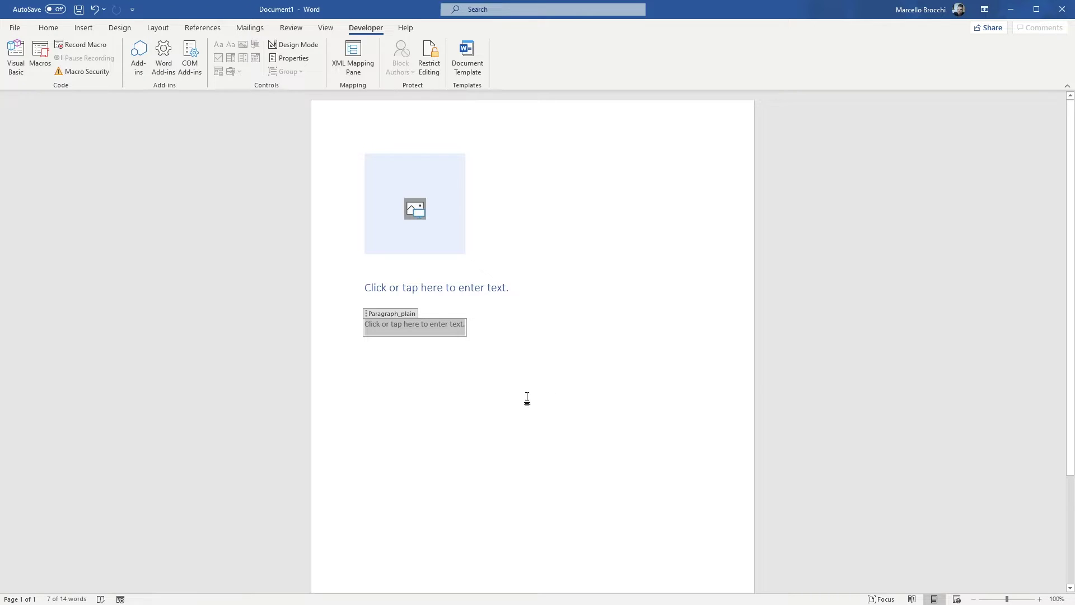
Insert a page break after the Paragraph_Plain content control
left_click(501, 353)
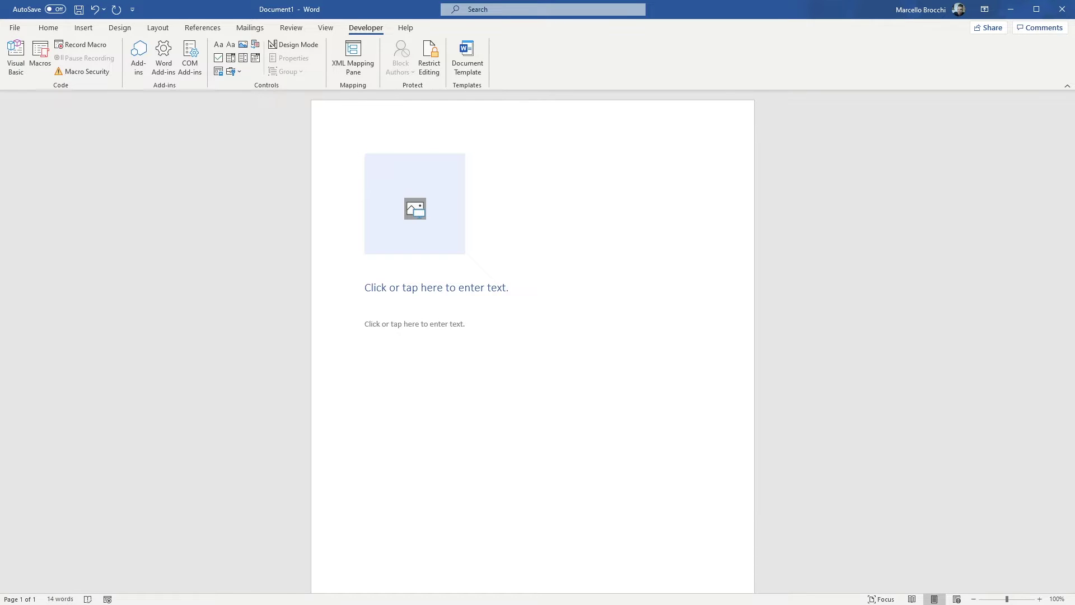
left_click(75, 29)
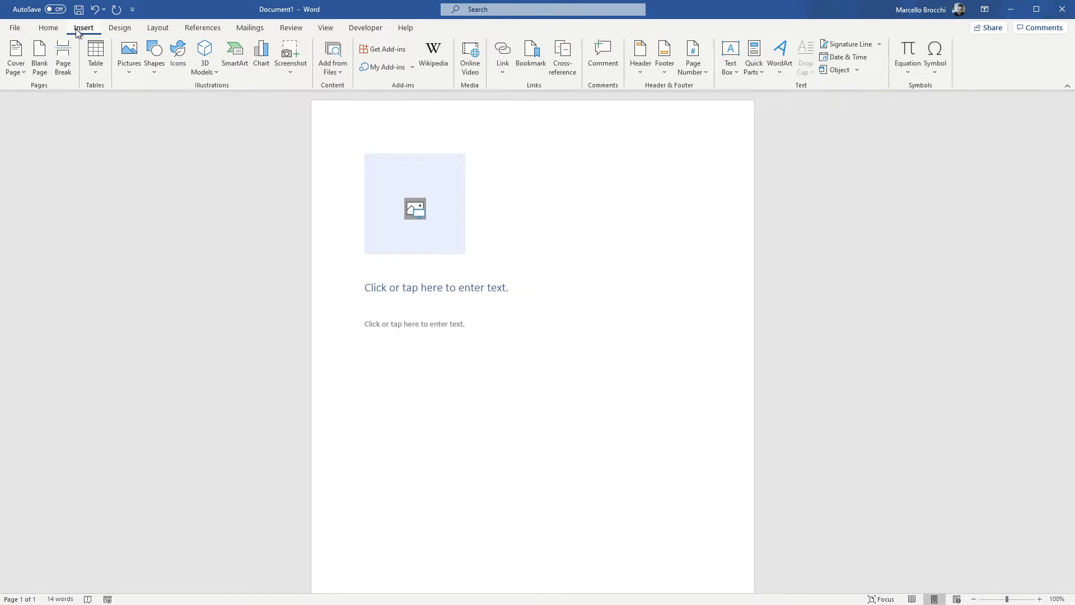
left_click(63, 70)
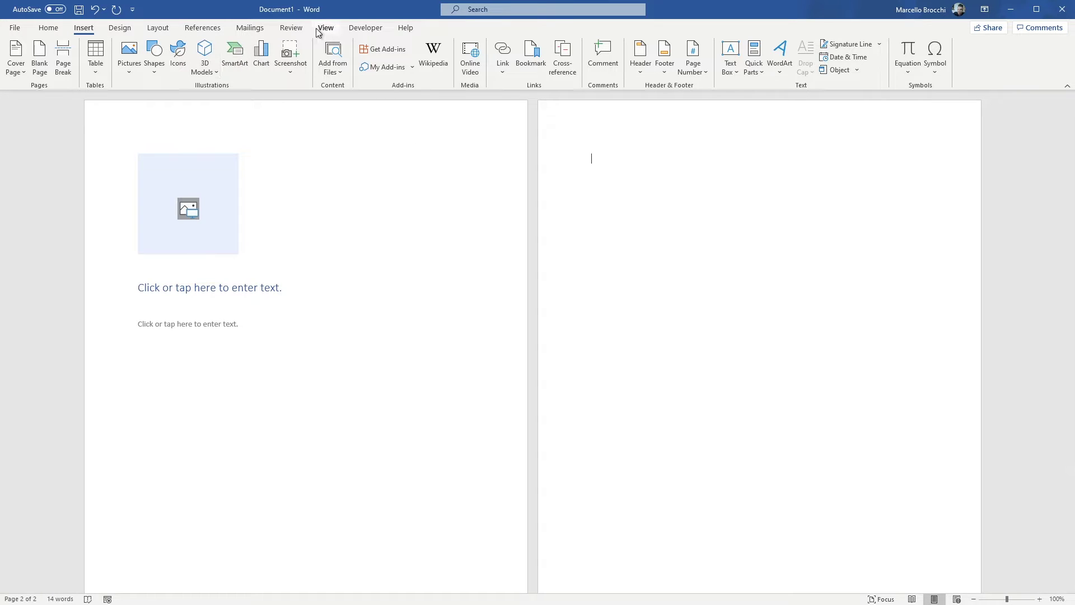
Insert a plain text content control at the start of the second page
left_click(365, 27)
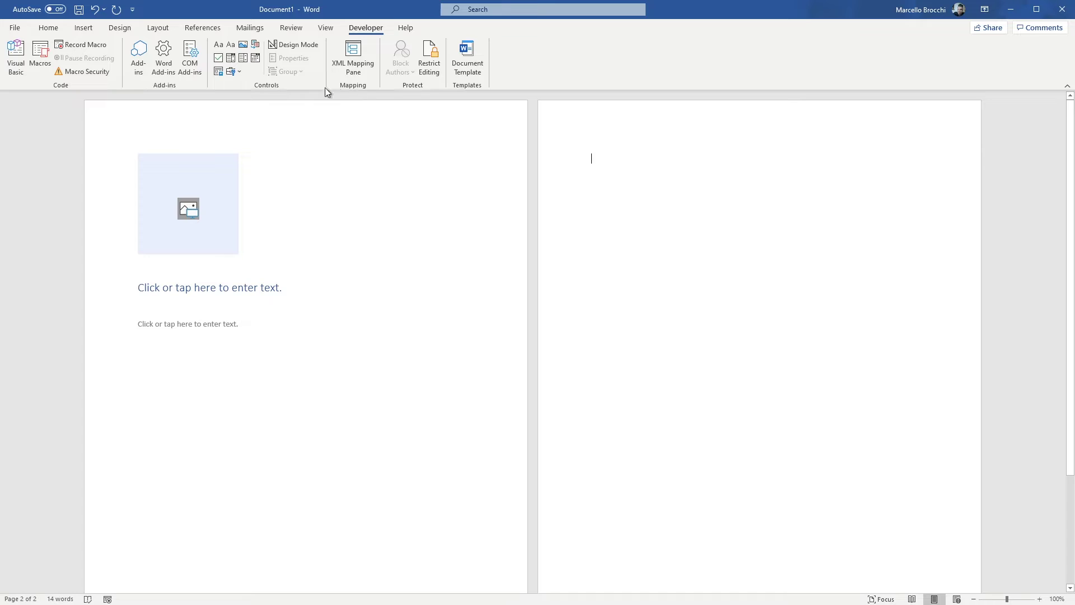
left_click(233, 44)
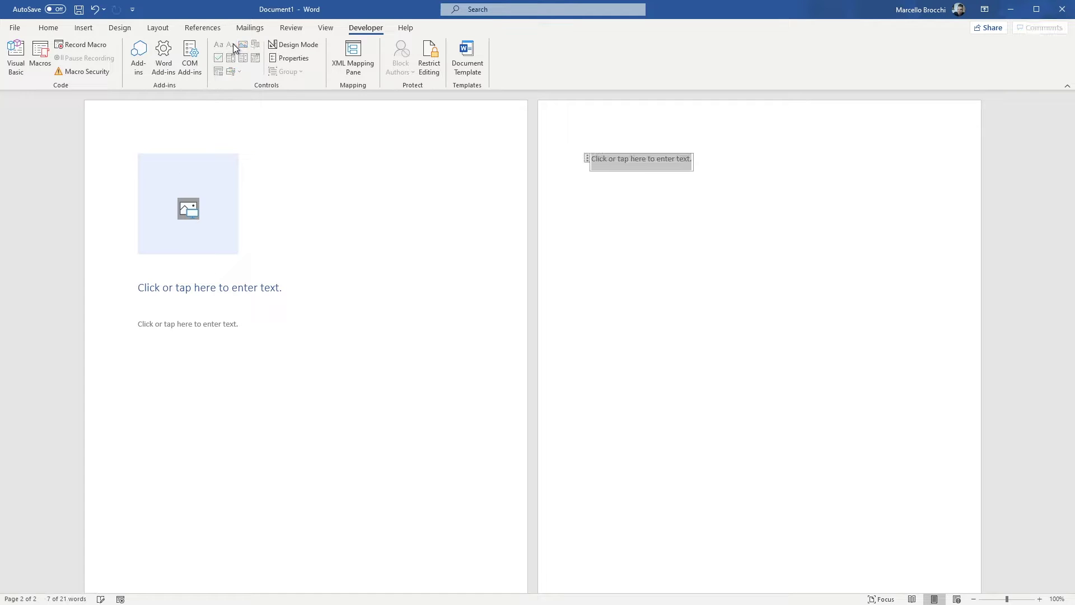
left_click(589, 156)
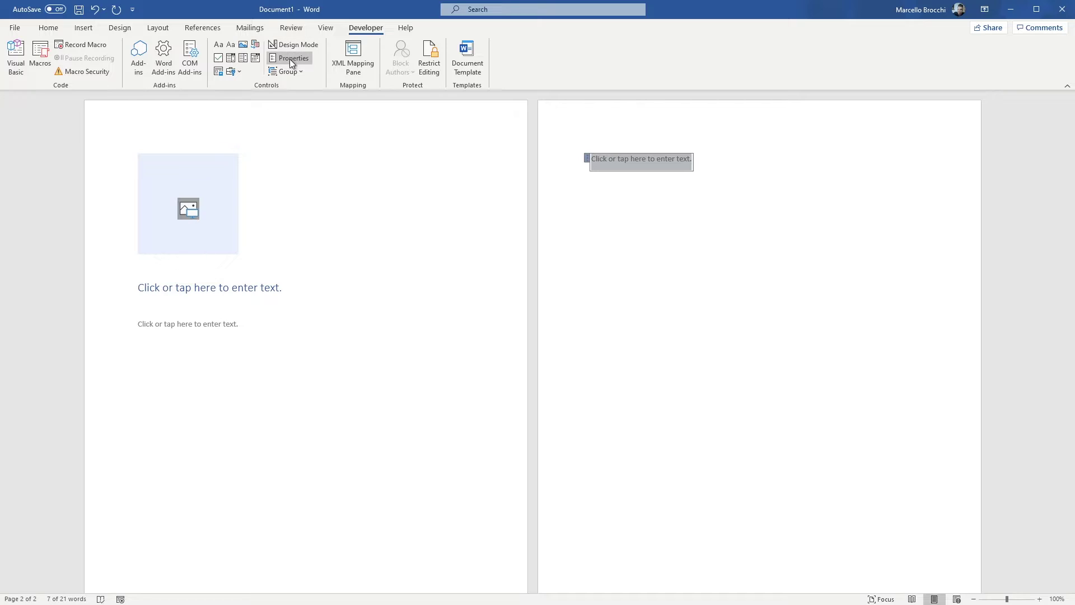
Set the second-page control's title and tag to RichTextDisplay and allow carriage returns for multiple paragraphs
left_click(289, 57)
left_click(427, 278)
type("Ric")
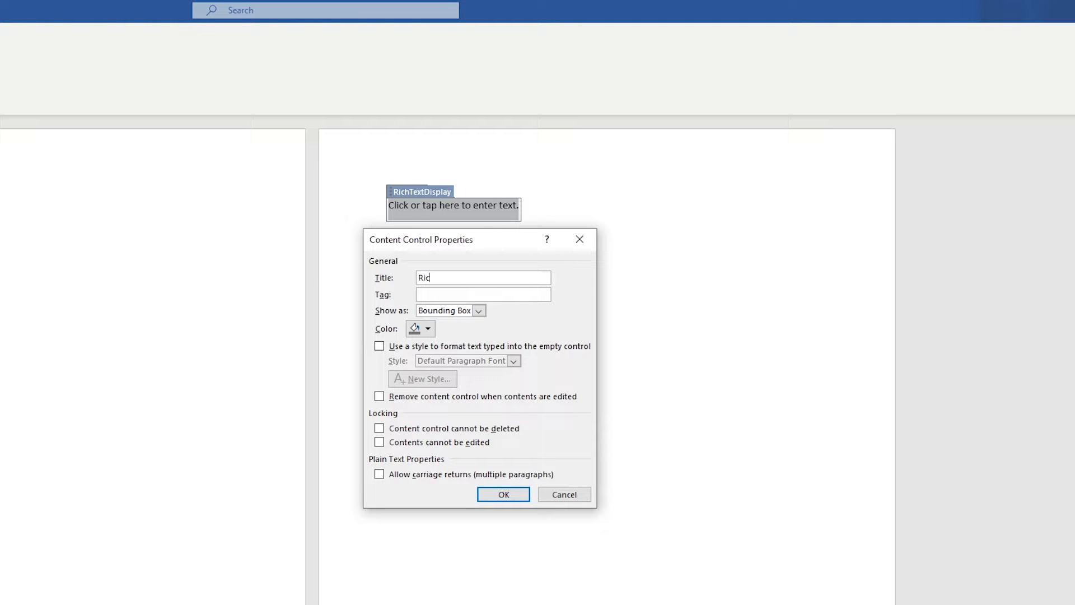
type("hTextDisplay")
left_click_drag(487, 278, 401, 299)
key("ctrl+c")
key("Tab")
key("ctrl+v")
left_click(380, 475)
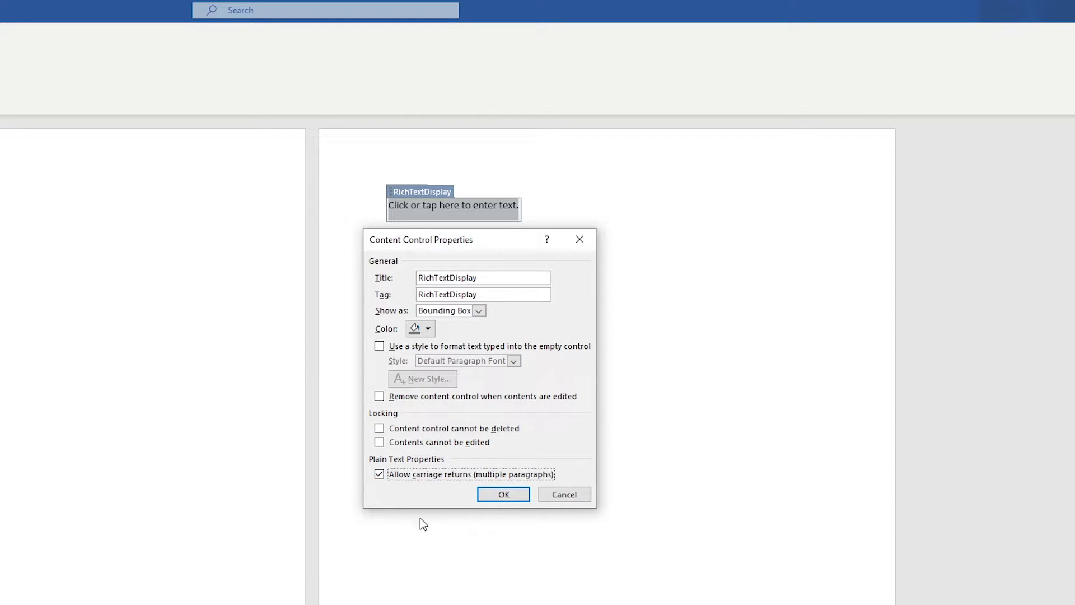
left_click(503, 495)
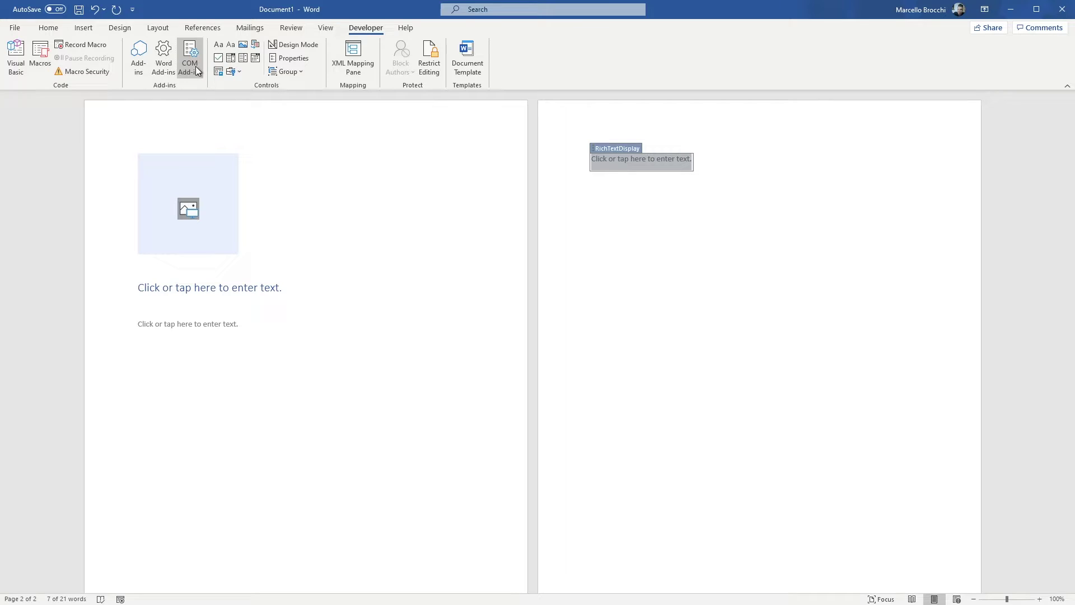
left_click(233, 201)
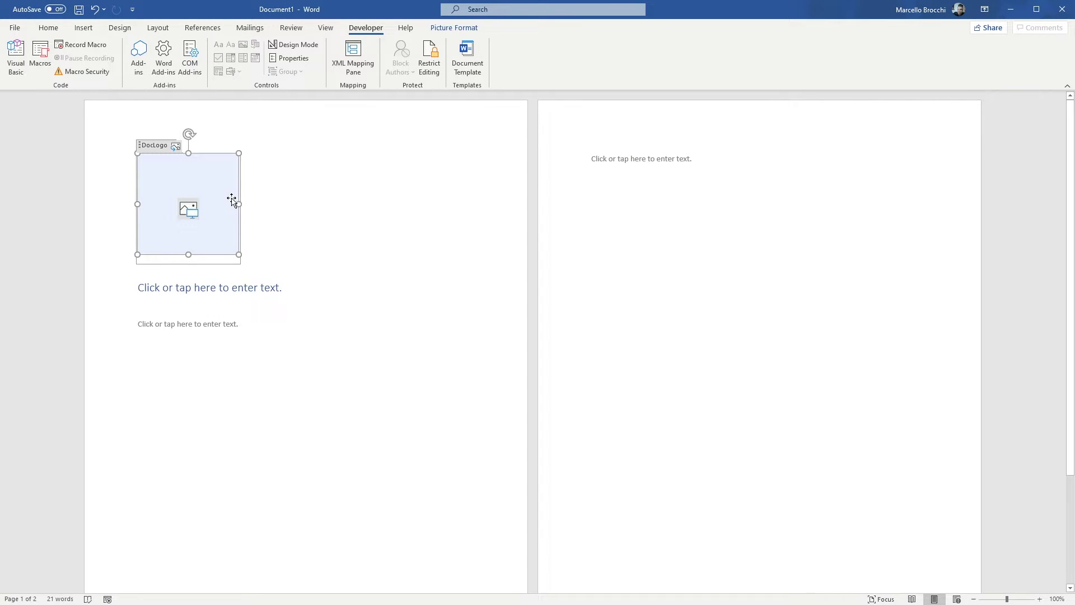
left_click(253, 287)
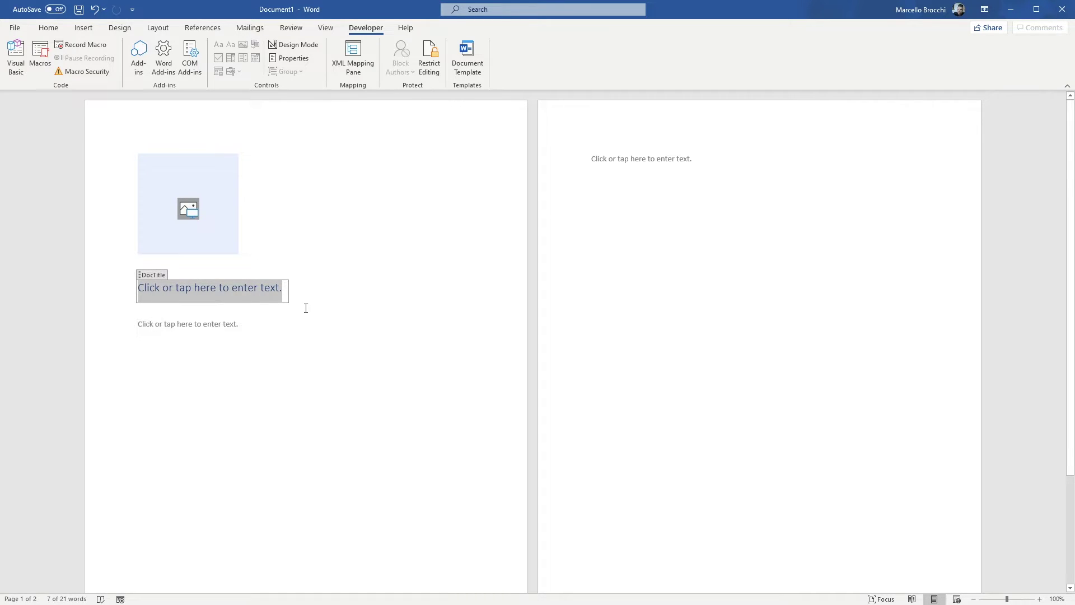
left_click(206, 324)
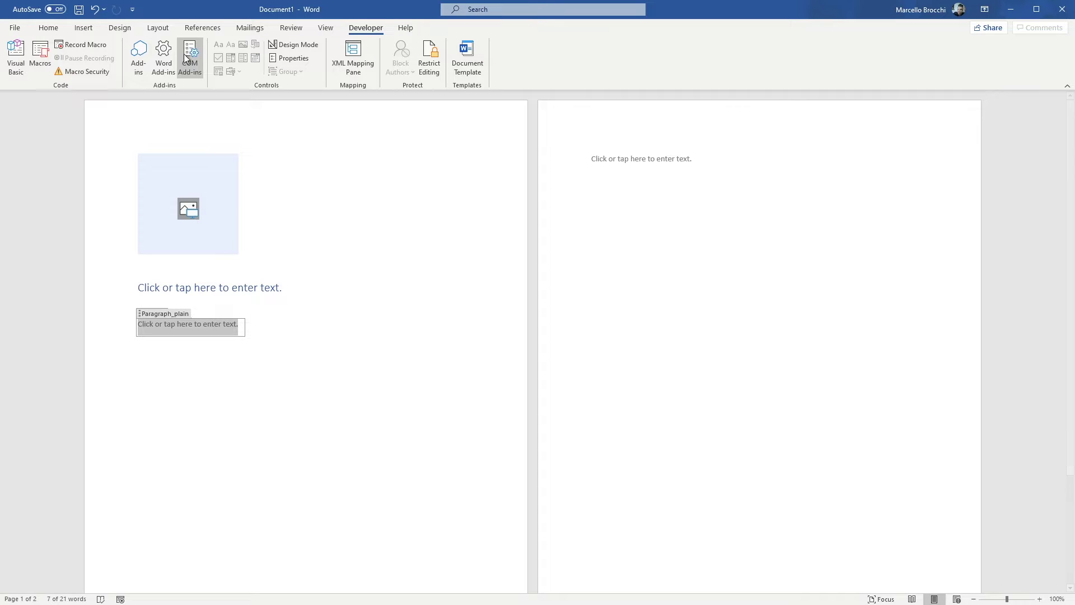
Apply the Title style to the RichTextDisplay content control on the second page
left_click(55, 22)
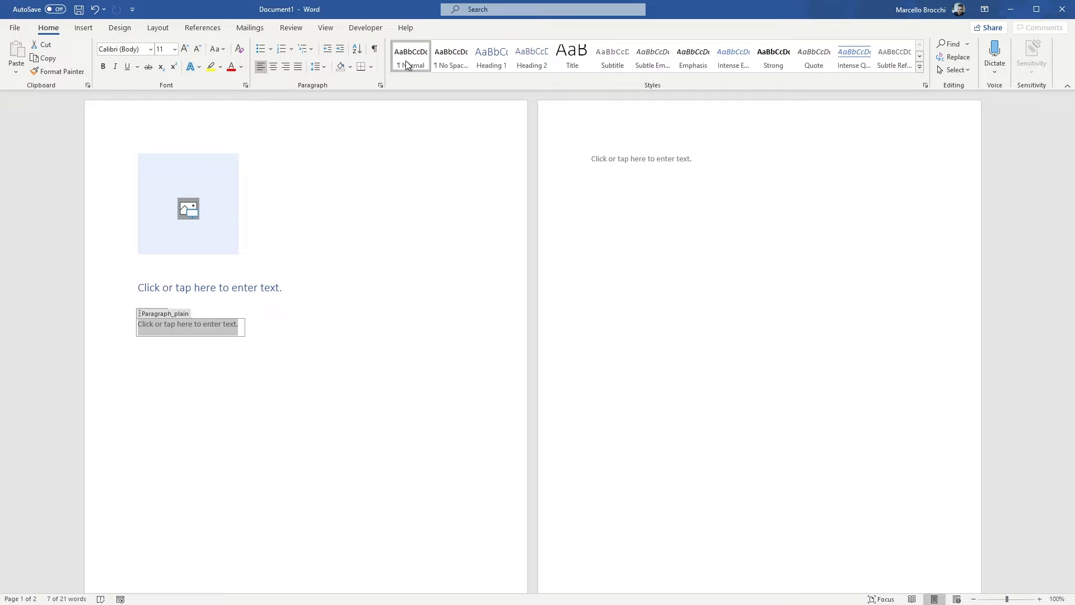
left_click(638, 160)
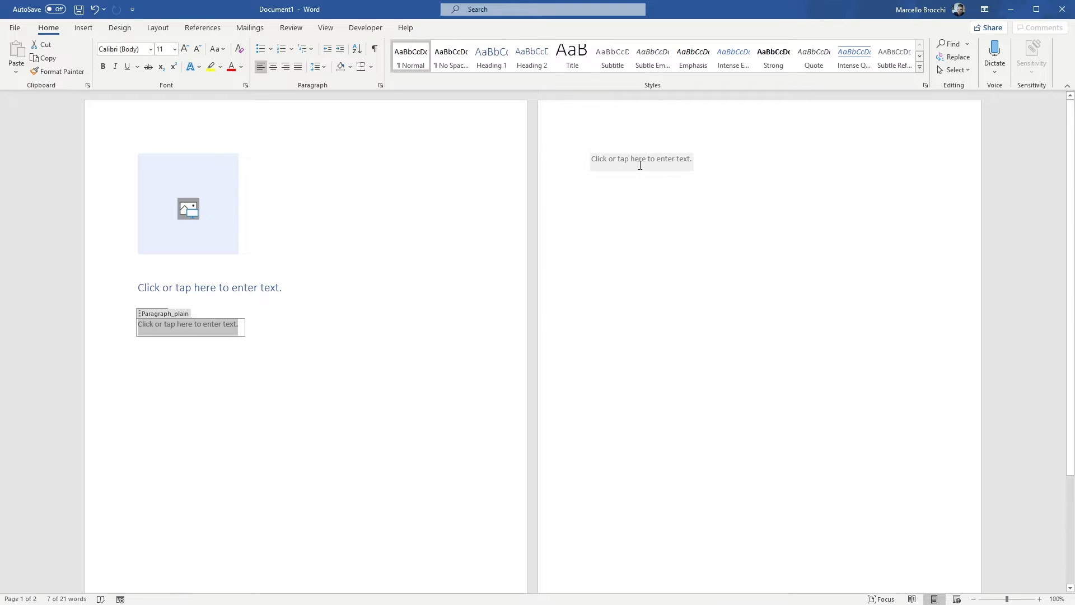
left_click(584, 64)
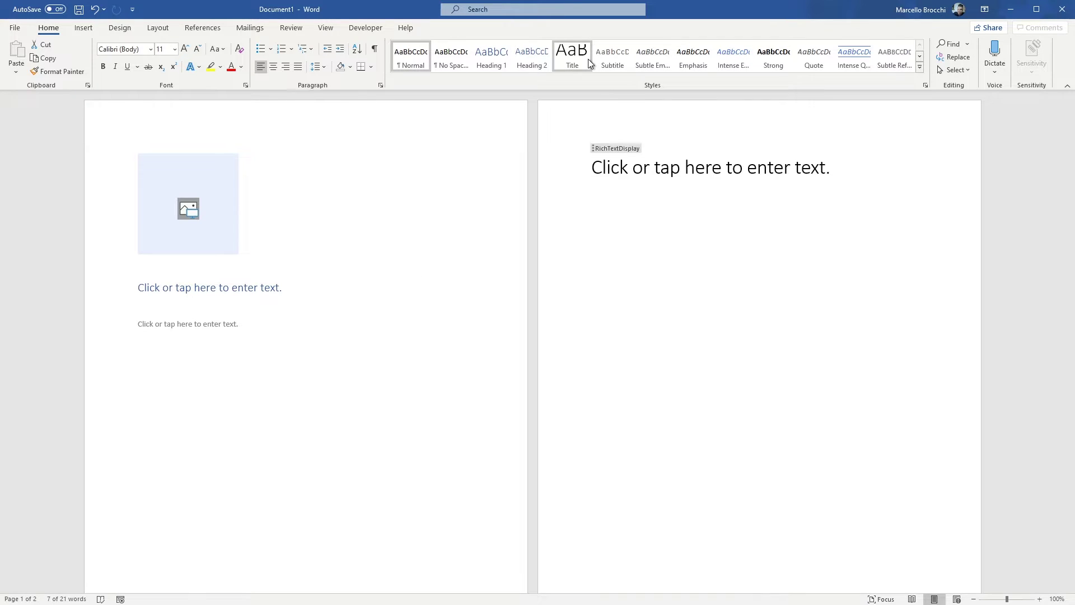
left_click(620, 168)
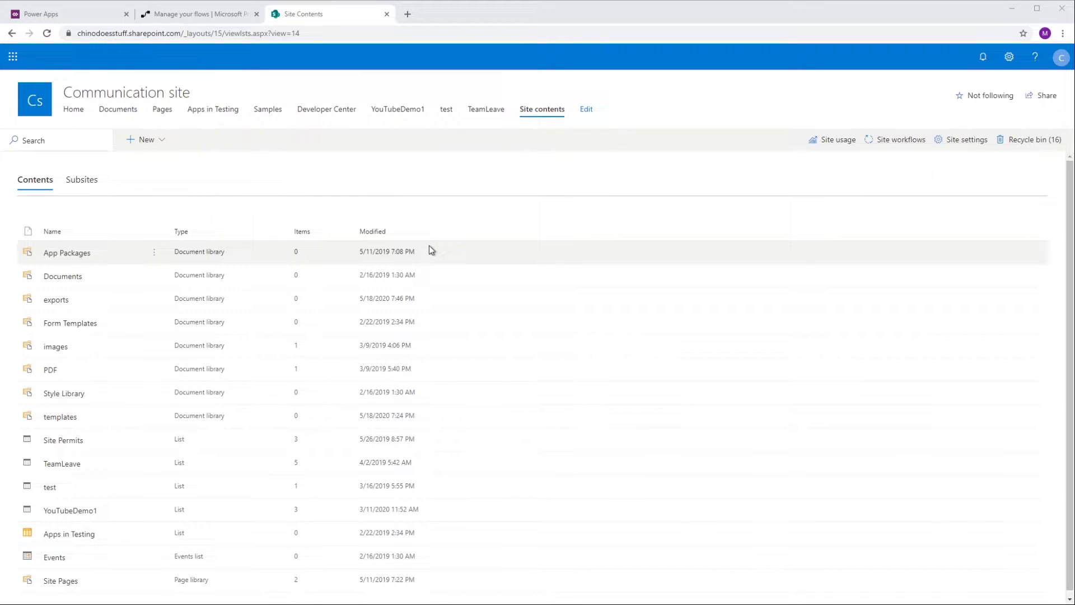
Open the templates document library from the SharePoint site contents and upload Template.docx to it
scroll(89, 390, "down", 1)
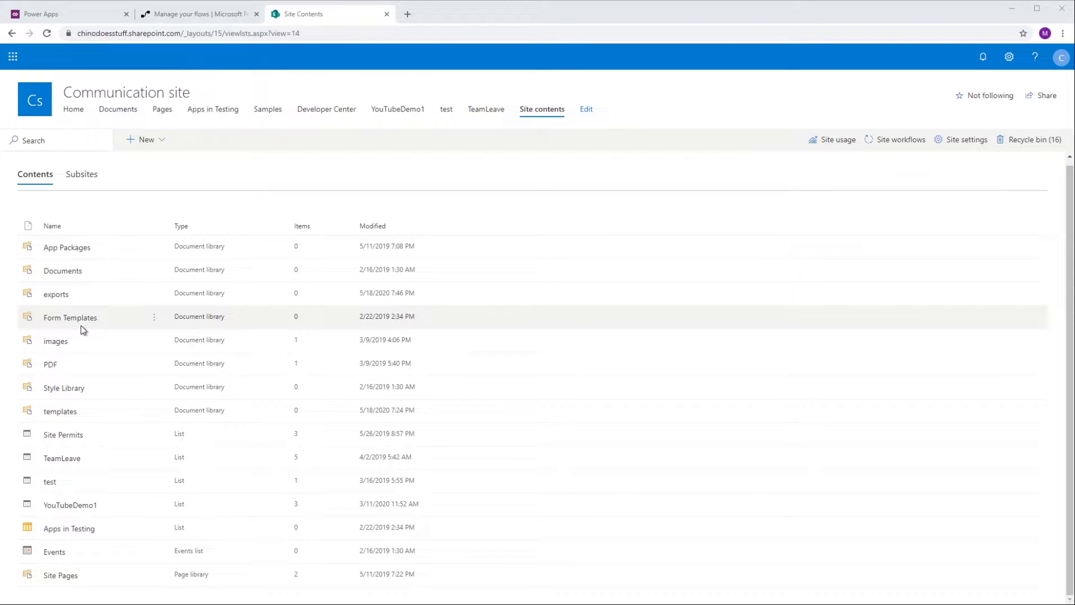
left_click(63, 414)
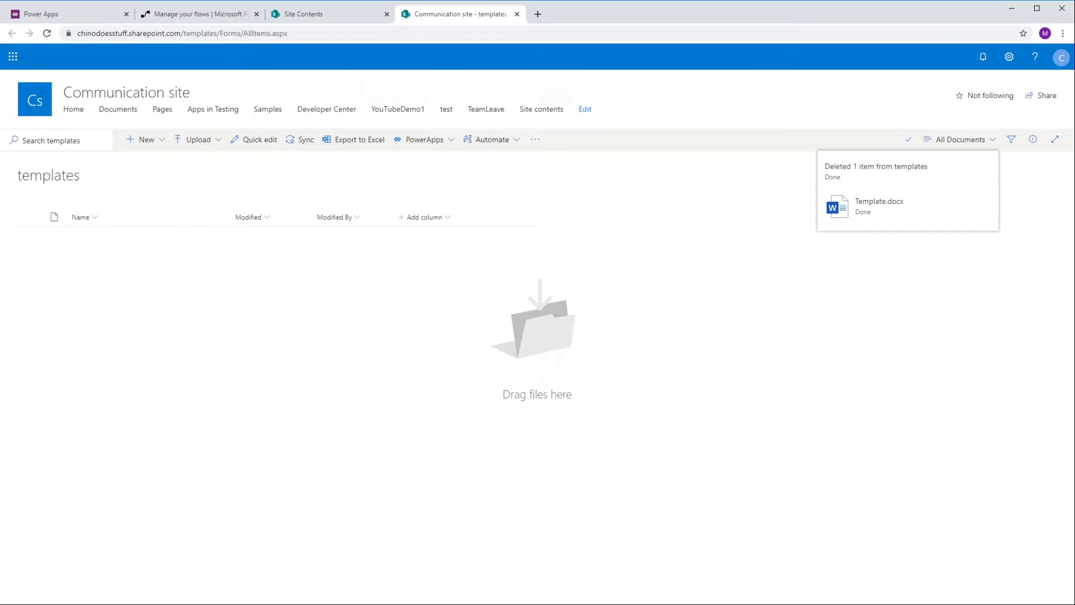
left_click_drag(253, 192, 190, 295)
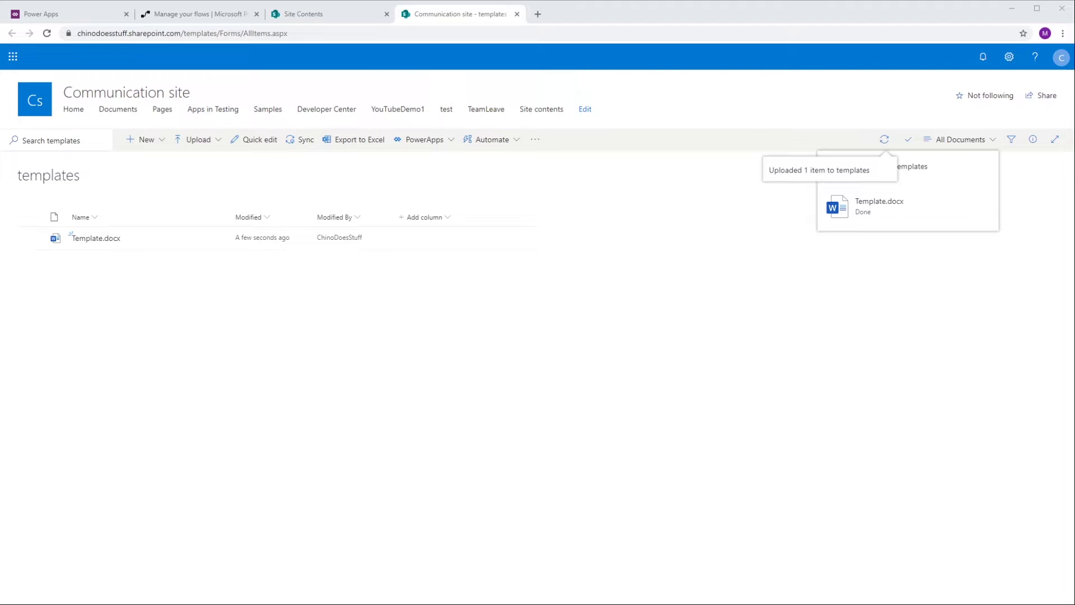
Switch to Power Automate, create a blank instant flow named ExportToWord with the PowerApps trigger, and start adding an action
left_click(168, 16)
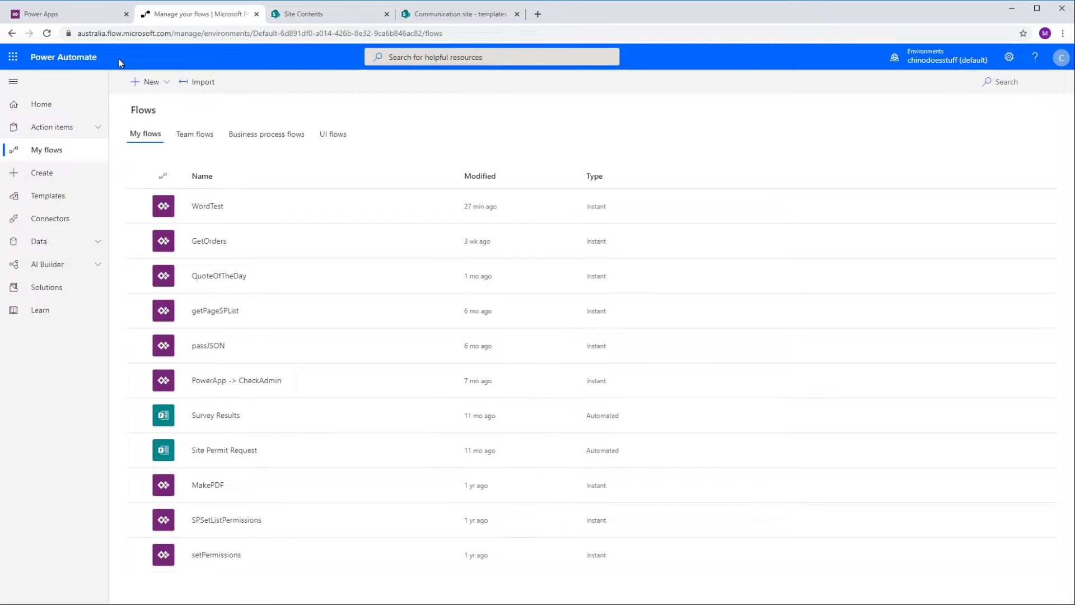
left_click(144, 85)
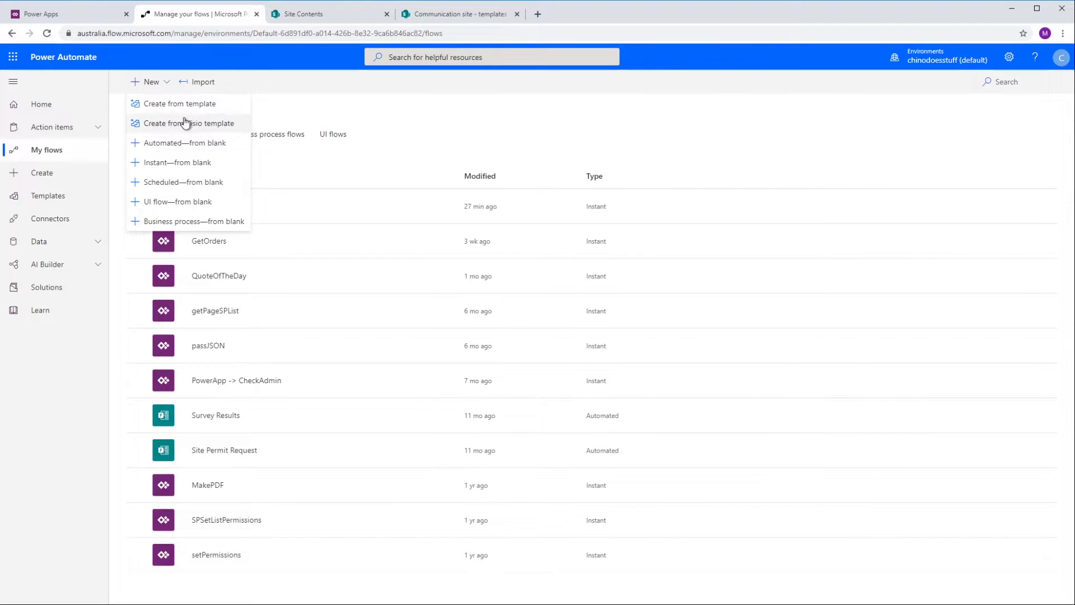
left_click(181, 163)
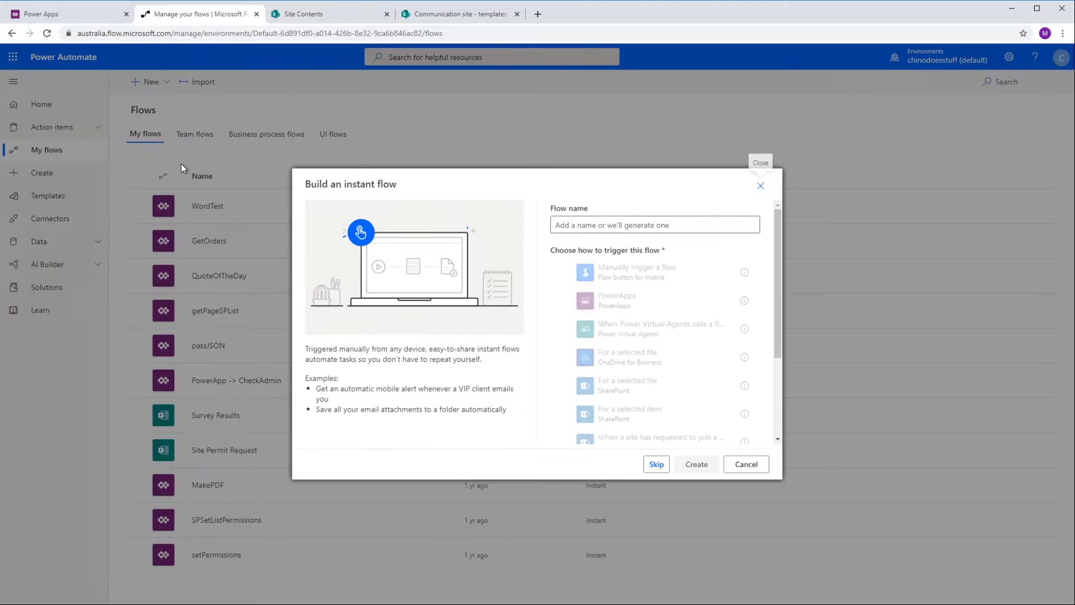
left_click(619, 305)
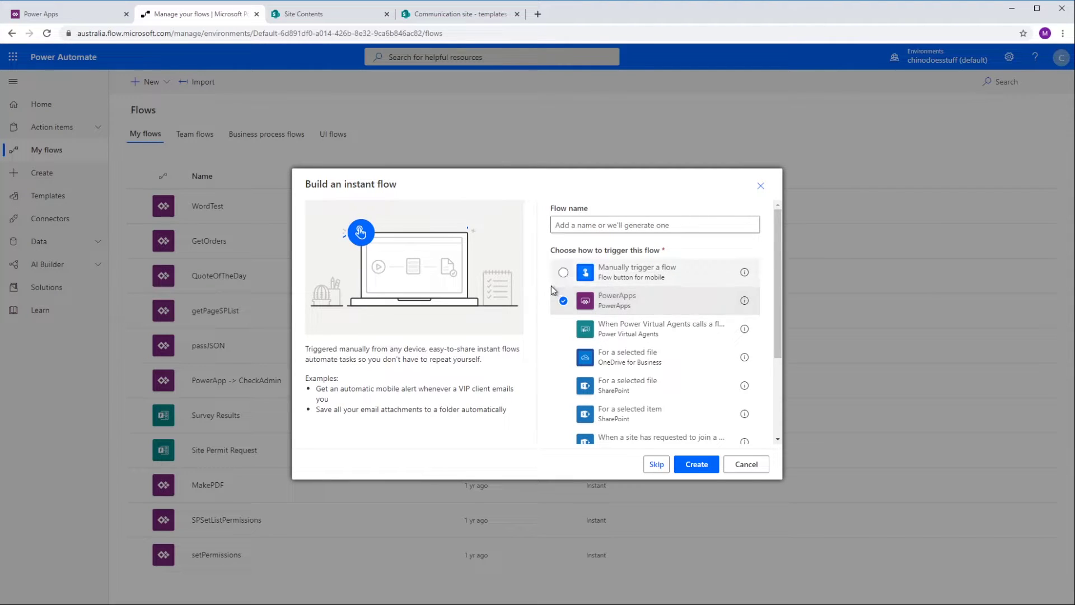
left_click(584, 226)
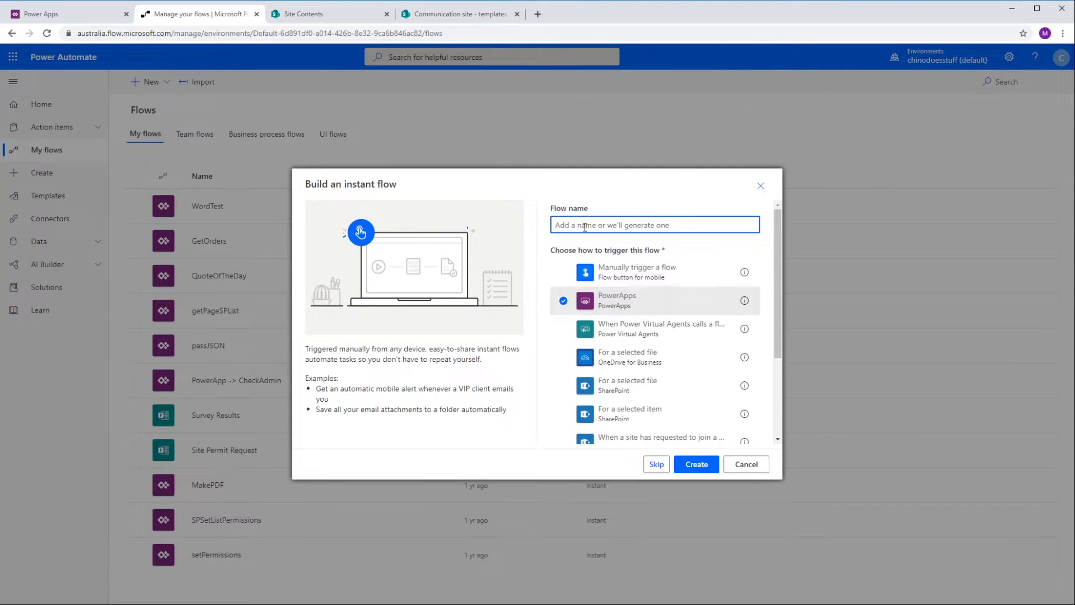
type("ExportToWord")
left_click(697, 465)
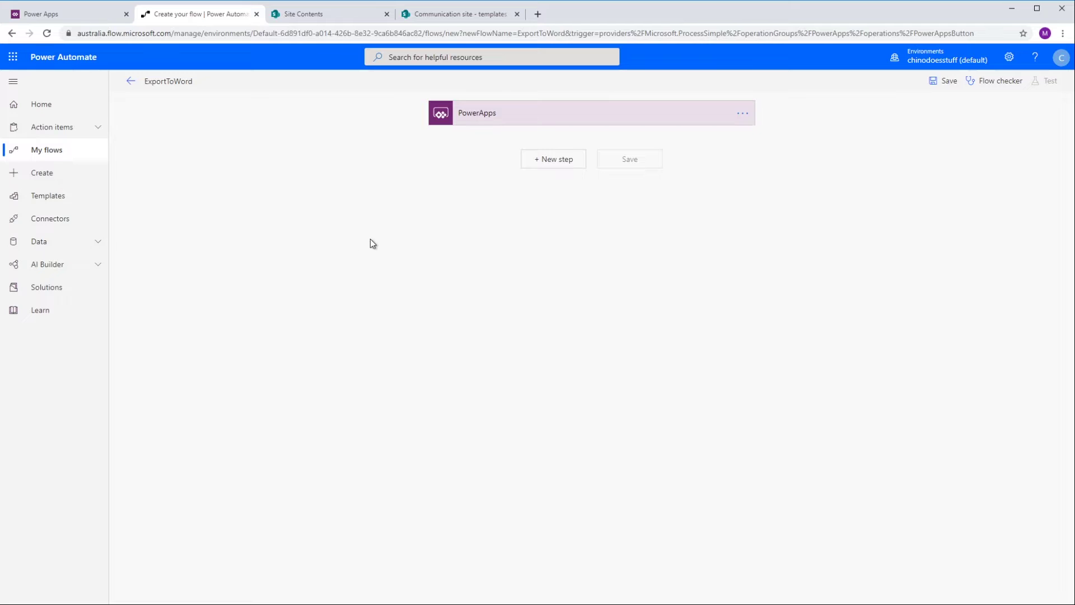
left_click(547, 161)
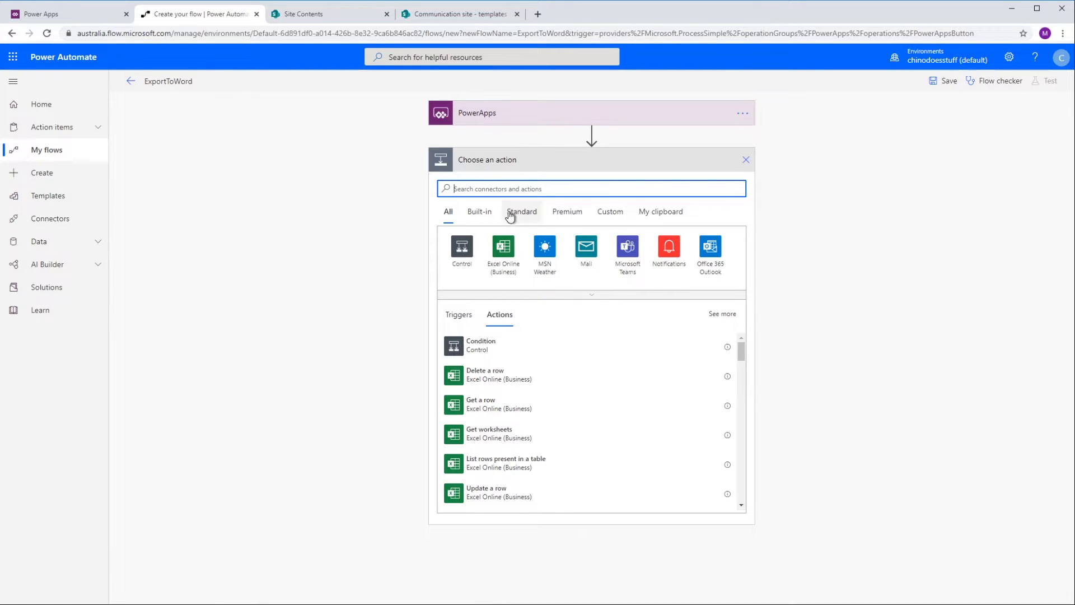
Switch to the SharePoint templates library and upload the logo image CHINO-DOES-STUFF.png
left_click(331, 15)
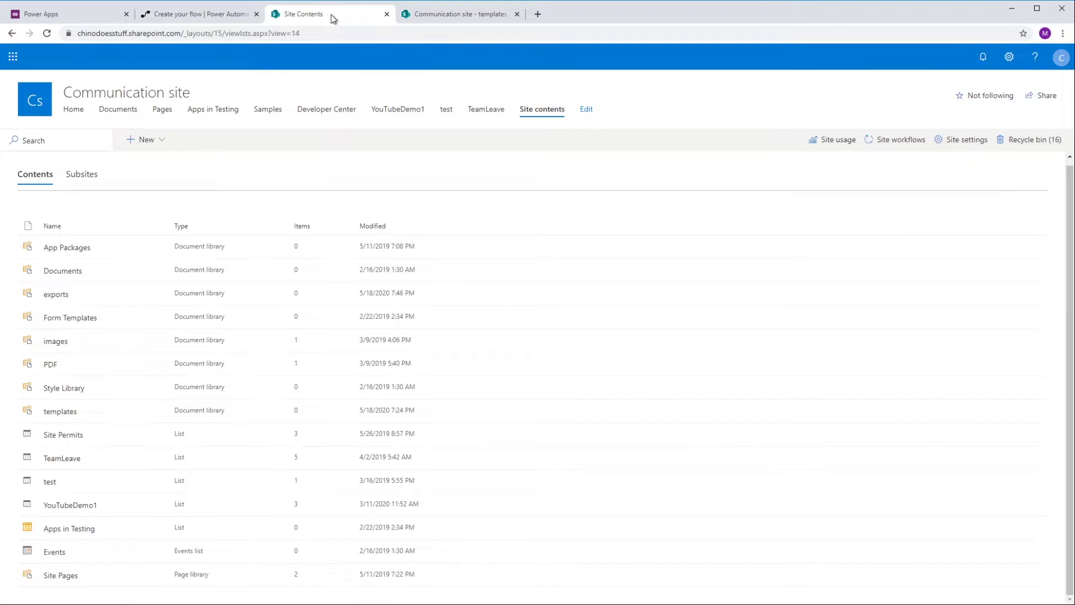
left_click(427, 14)
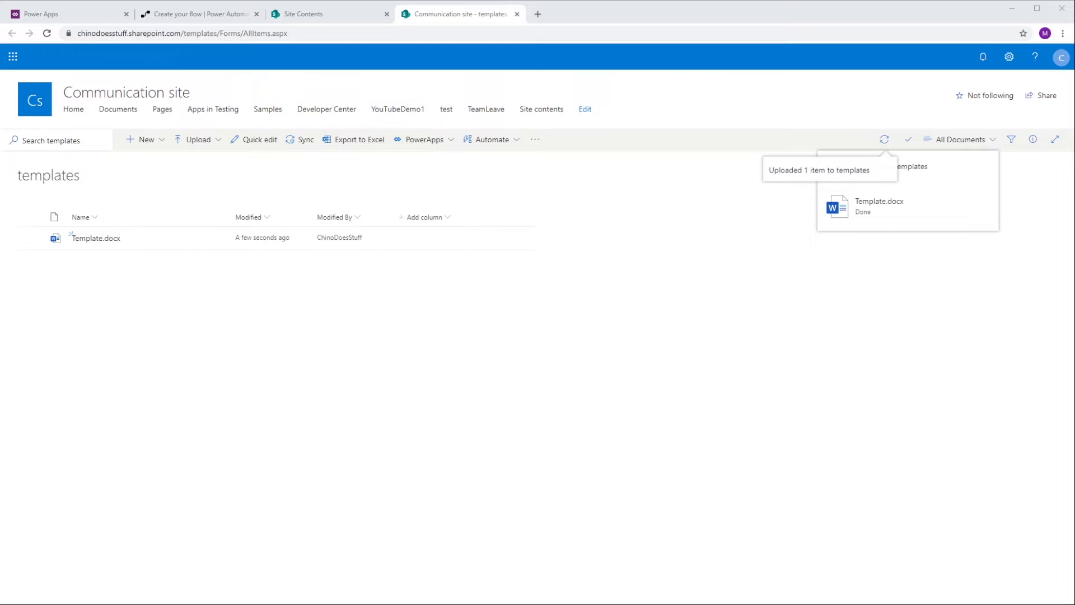
left_click_drag(524, 244, 146, 267)
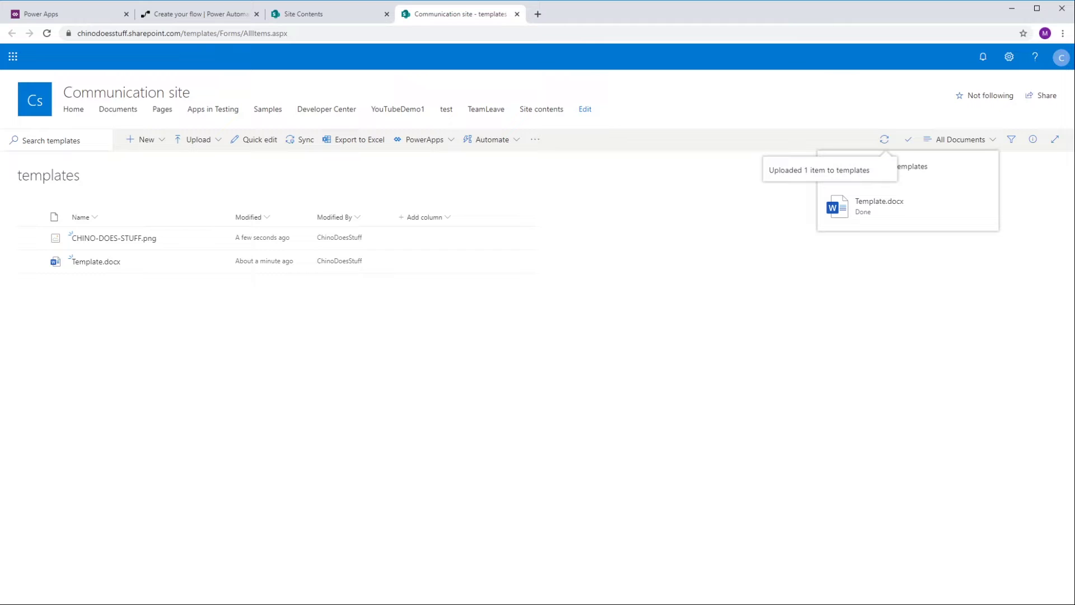
Return to the ExportToWord flow in Power Automate and add the SharePoint action Get file content using path
left_click(218, 18)
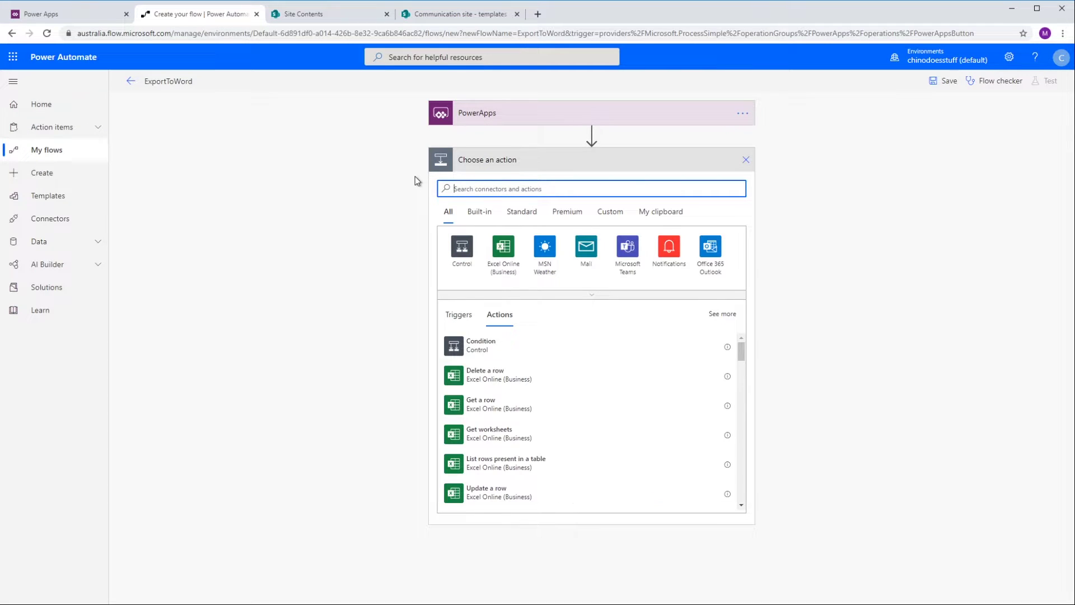
type("Get file")
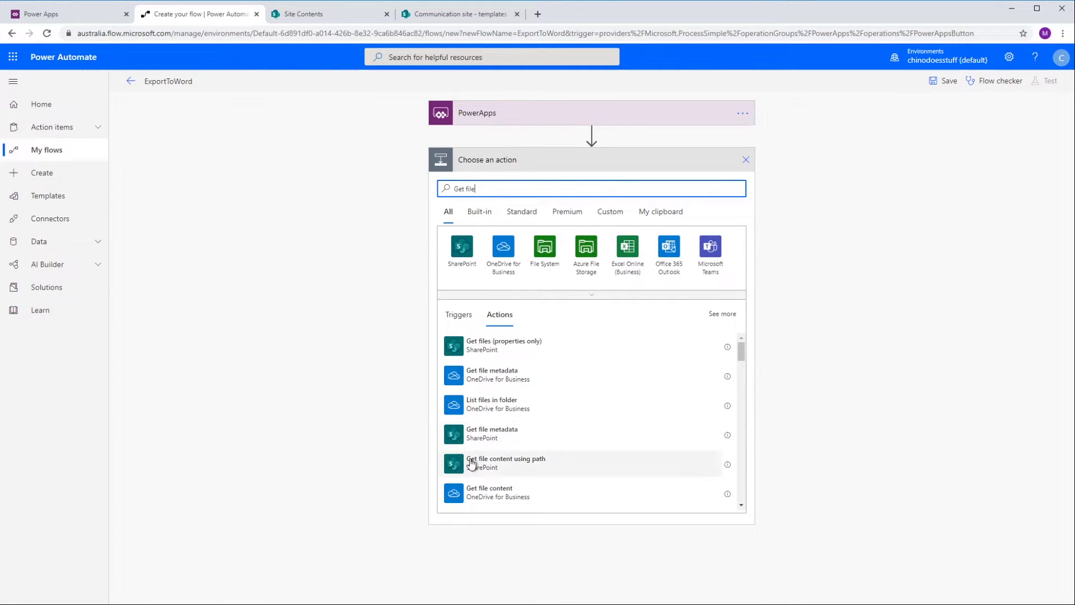
left_click(530, 468)
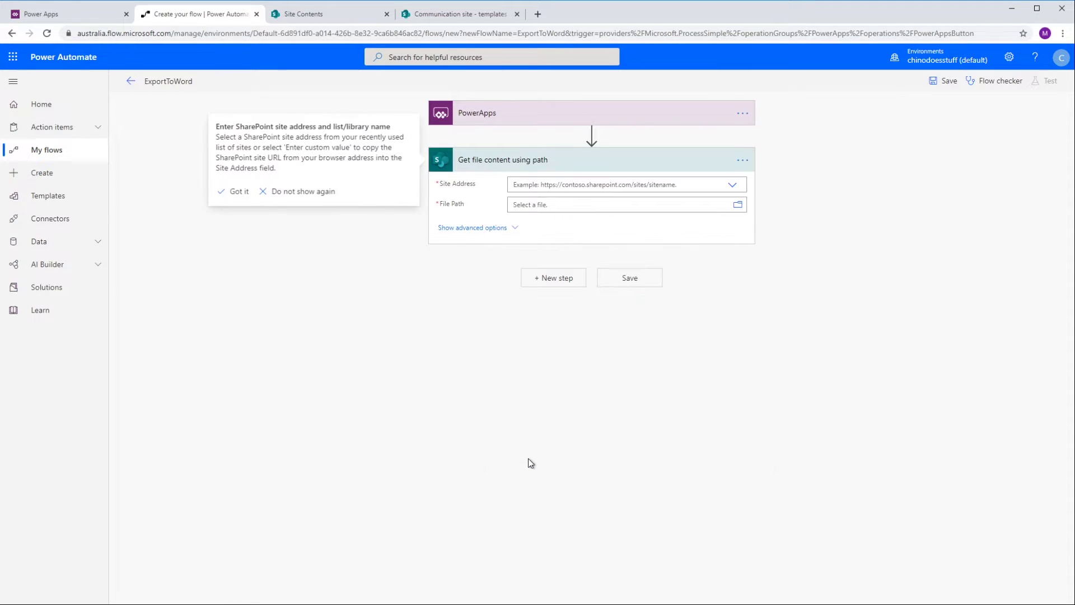
left_click(732, 186)
left_click(564, 216)
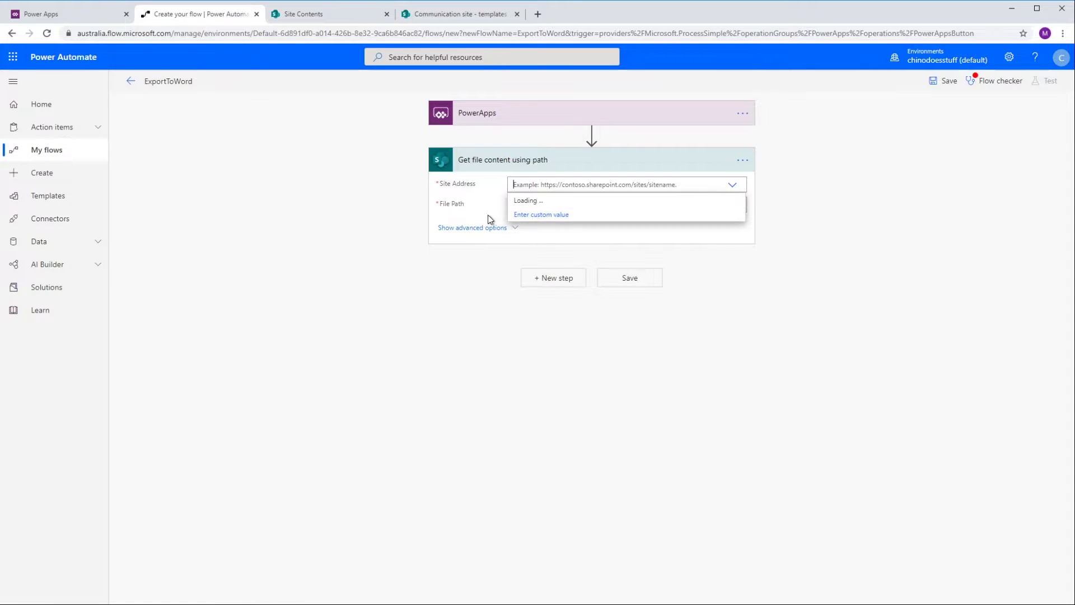
left_click(305, 14)
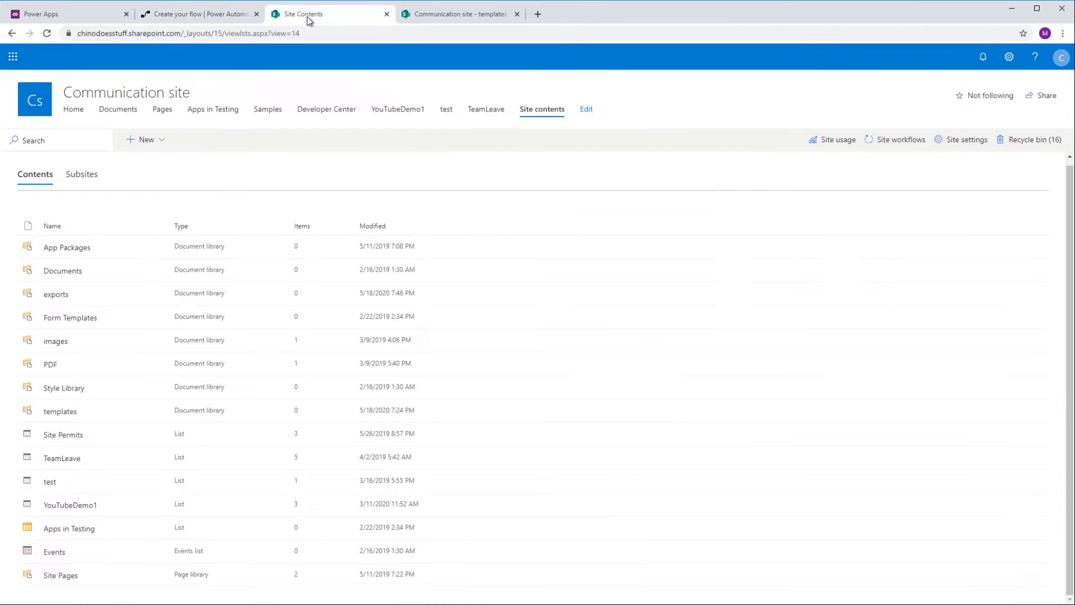
left_click(179, 34)
left_click(181, 32)
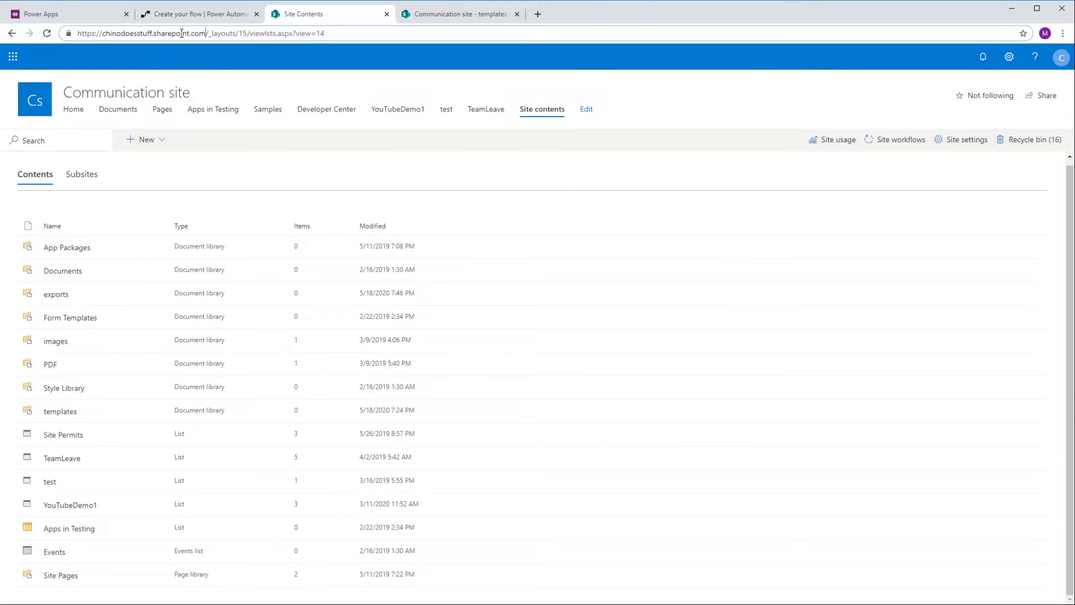
left_click_drag(206, 33, 7, 32)
key("ctrl+c")
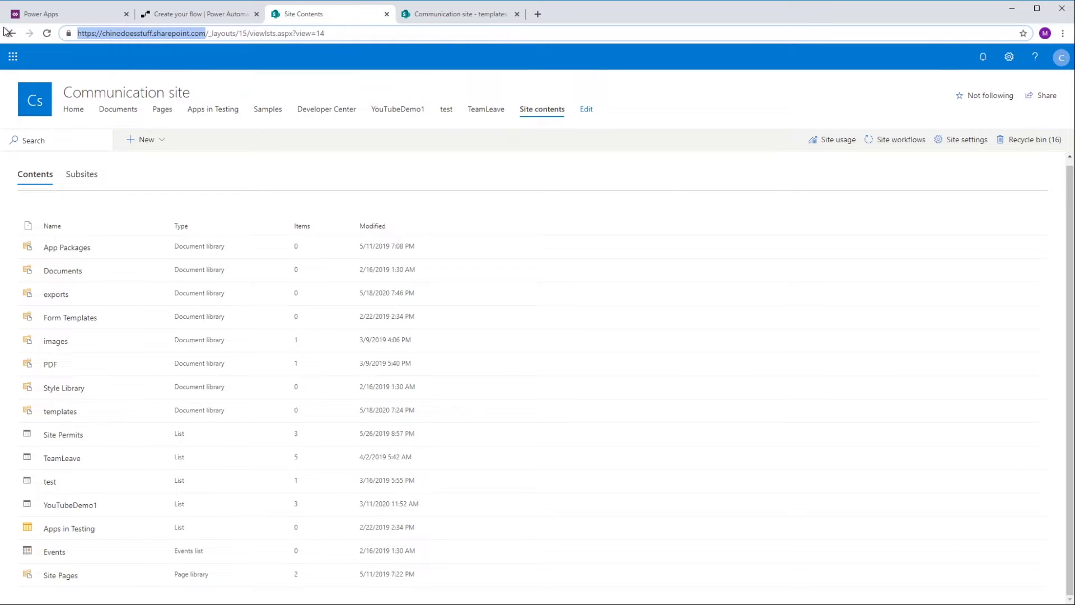
left_click(472, 17)
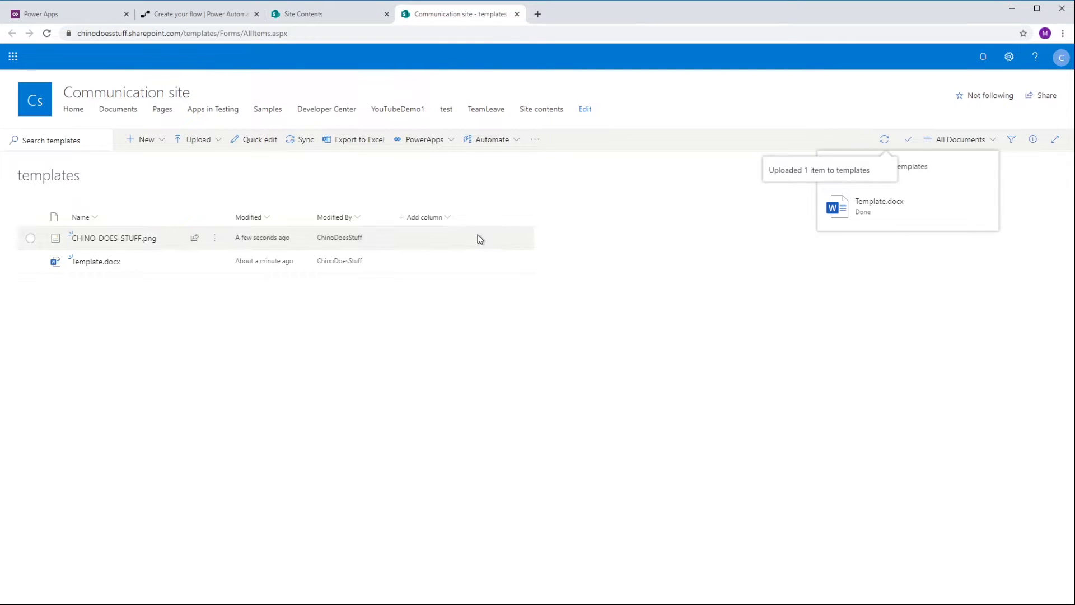
left_click(159, 18)
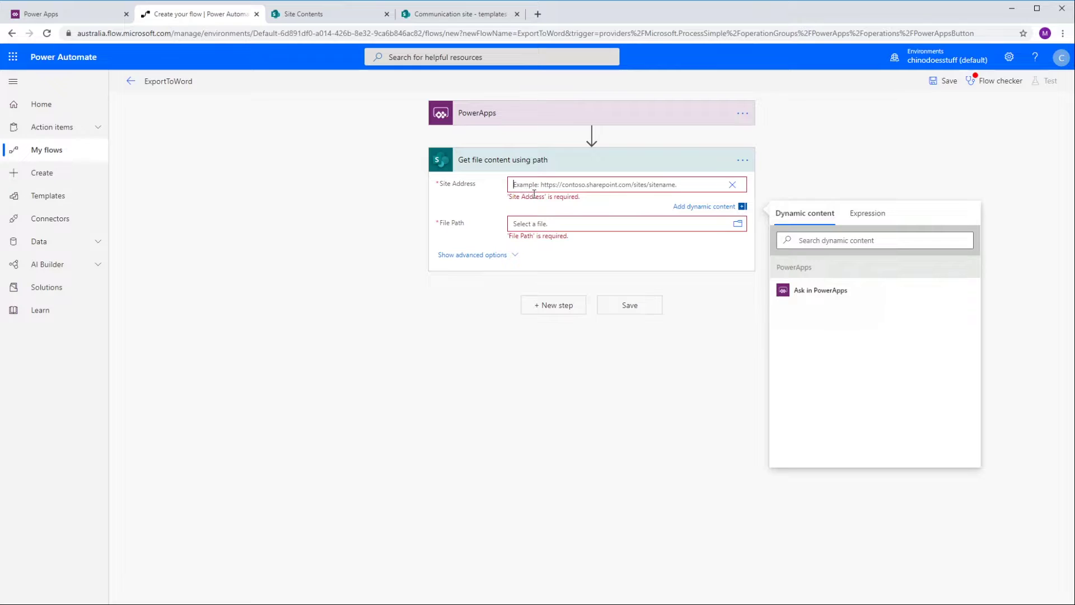
key("ctrl+v")
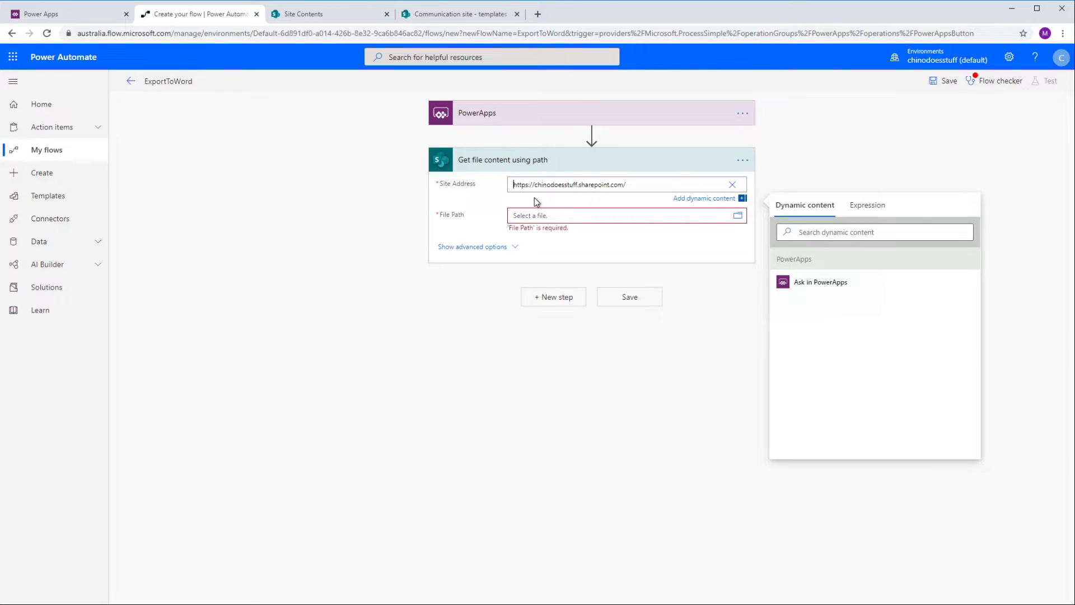
left_click(639, 196)
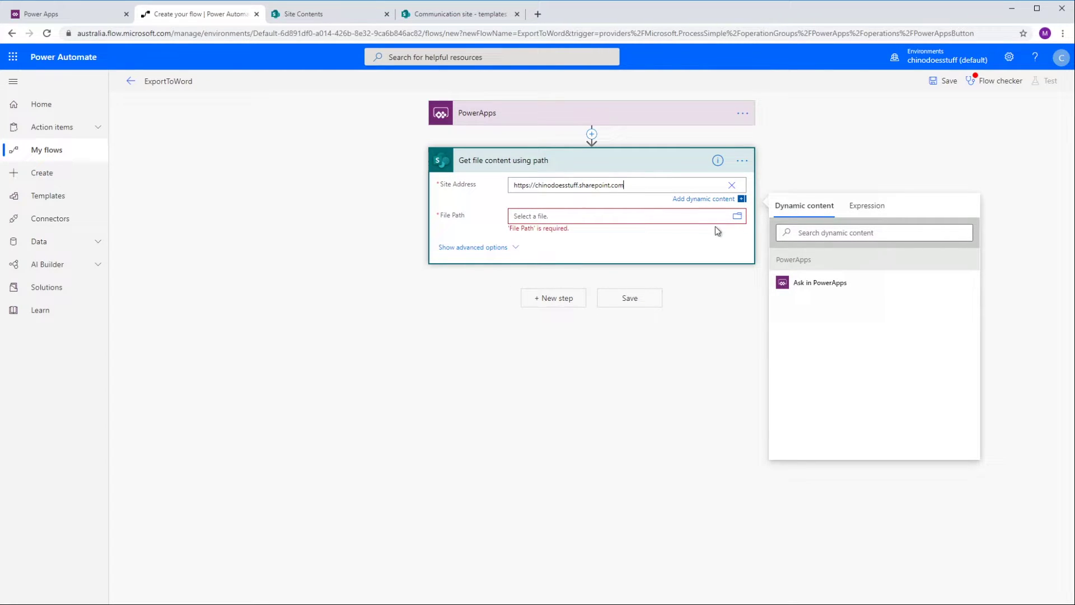
Set the file path of Get file content using path to CHINO-DOES-STUFF.png in the templates folder
left_click(737, 216)
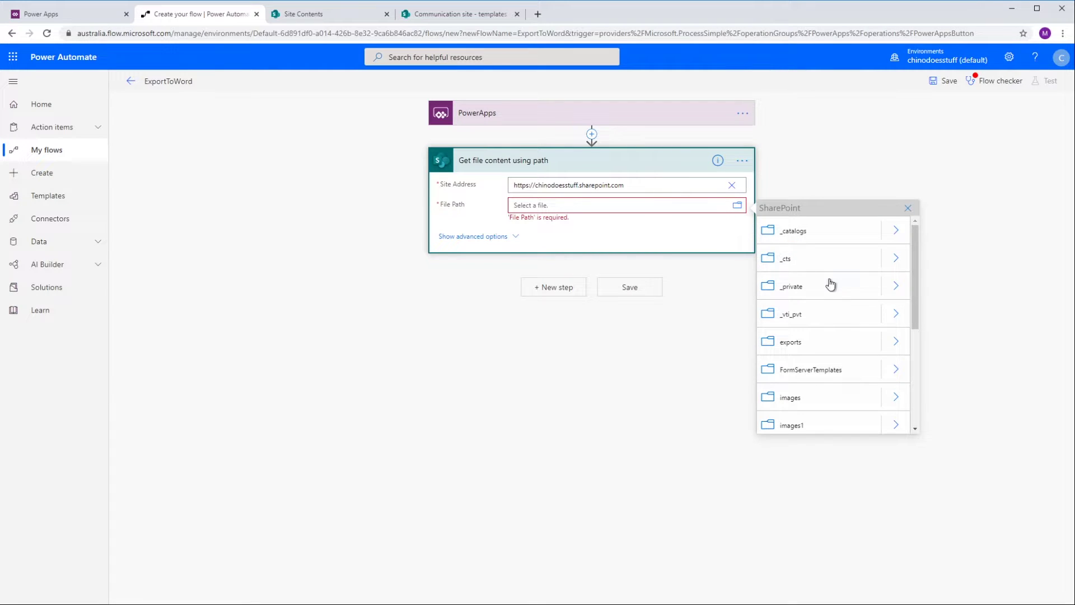
scroll(831, 280, "down", 3)
scroll(838, 275, "down", 1)
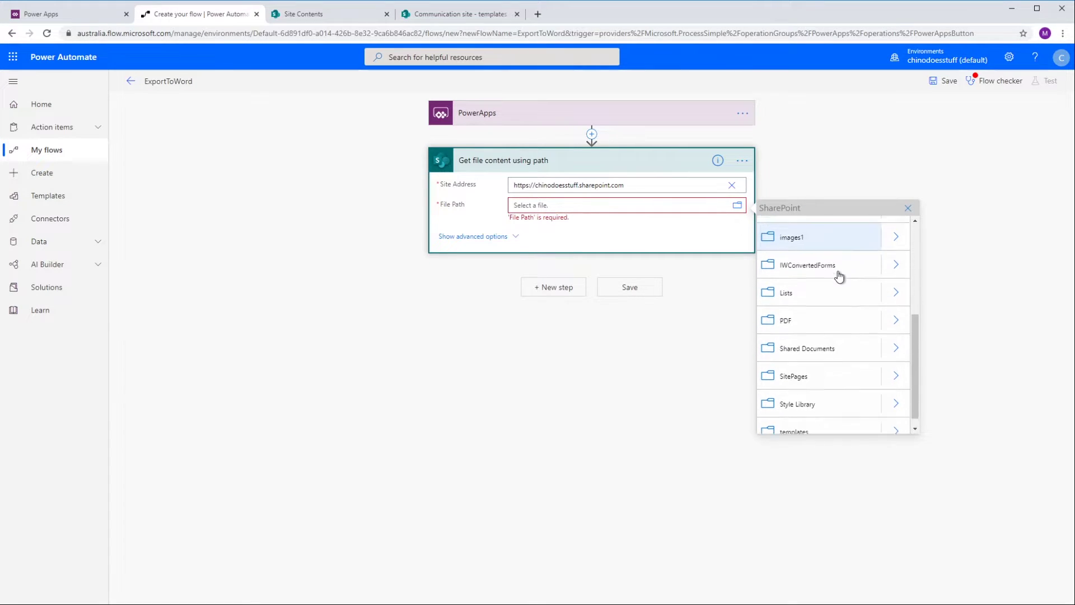
scroll(838, 277, "down", 1)
scroll(845, 303, "up", 5)
scroll(848, 315, "down", 5)
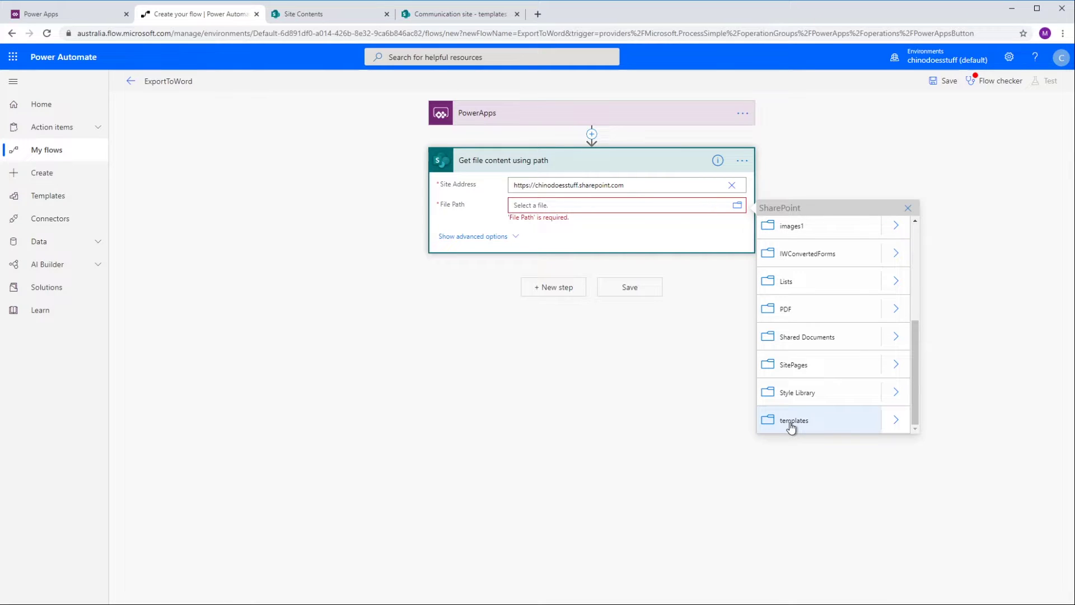
left_click(895, 421)
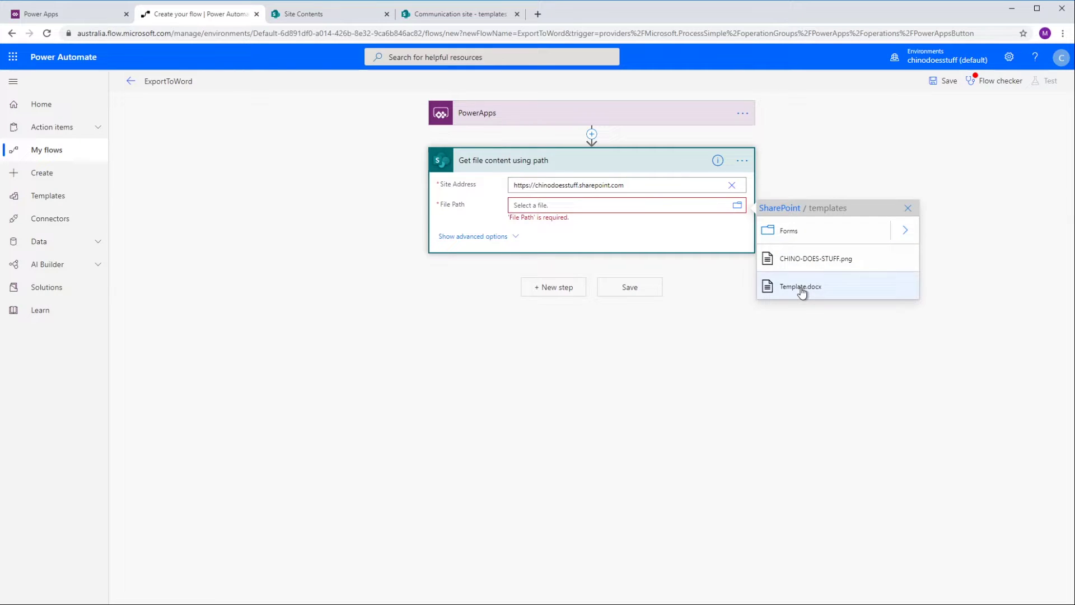
left_click(817, 259)
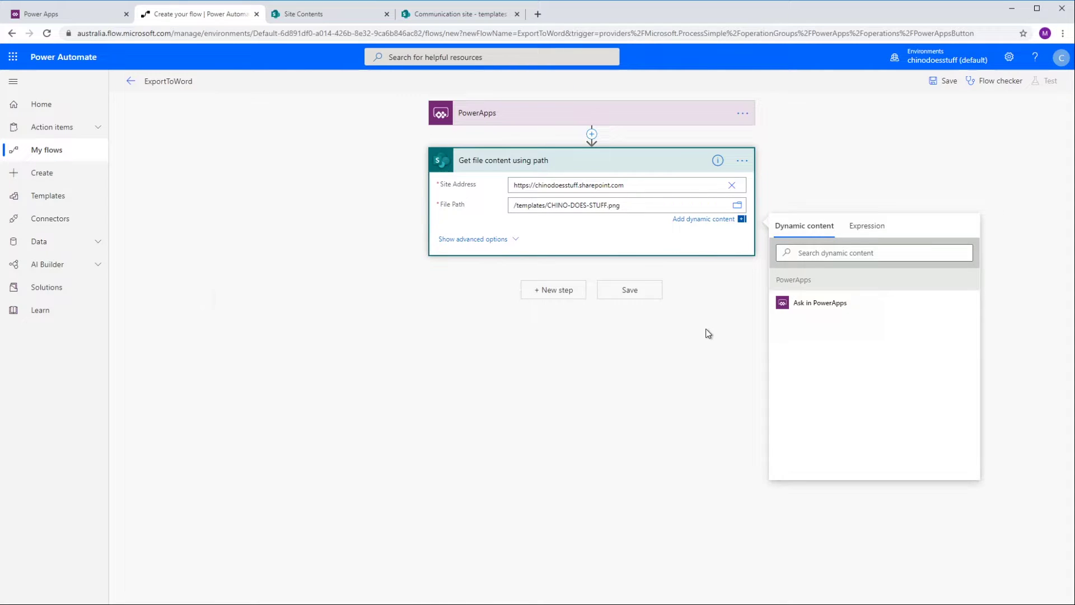
left_click(590, 321)
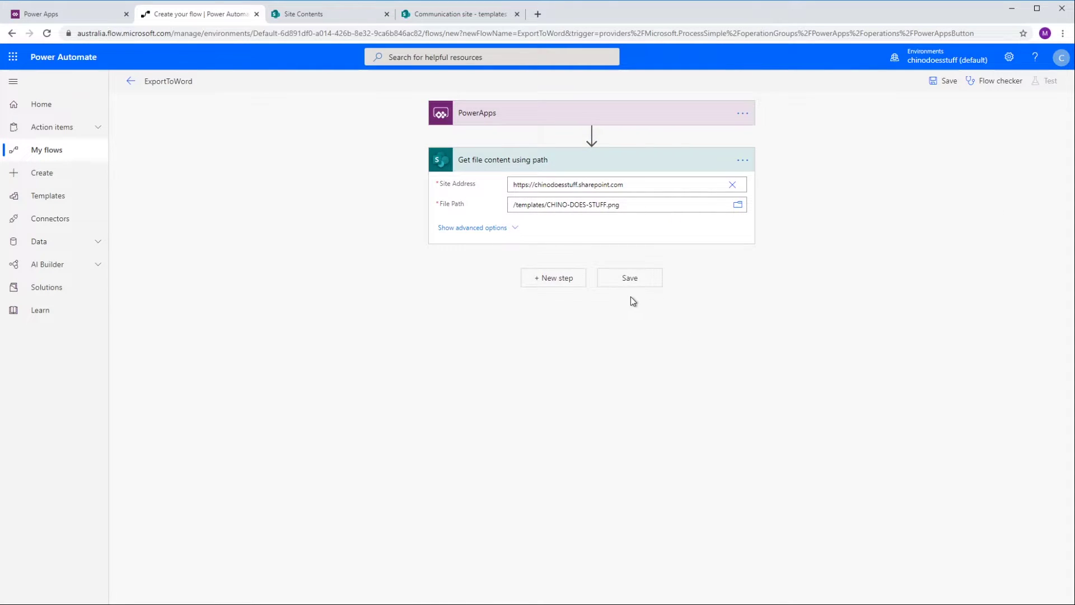
Search the actions for Word and add Populate a Microsoft Word template as the flow's next step
left_click(553, 278)
type("W")
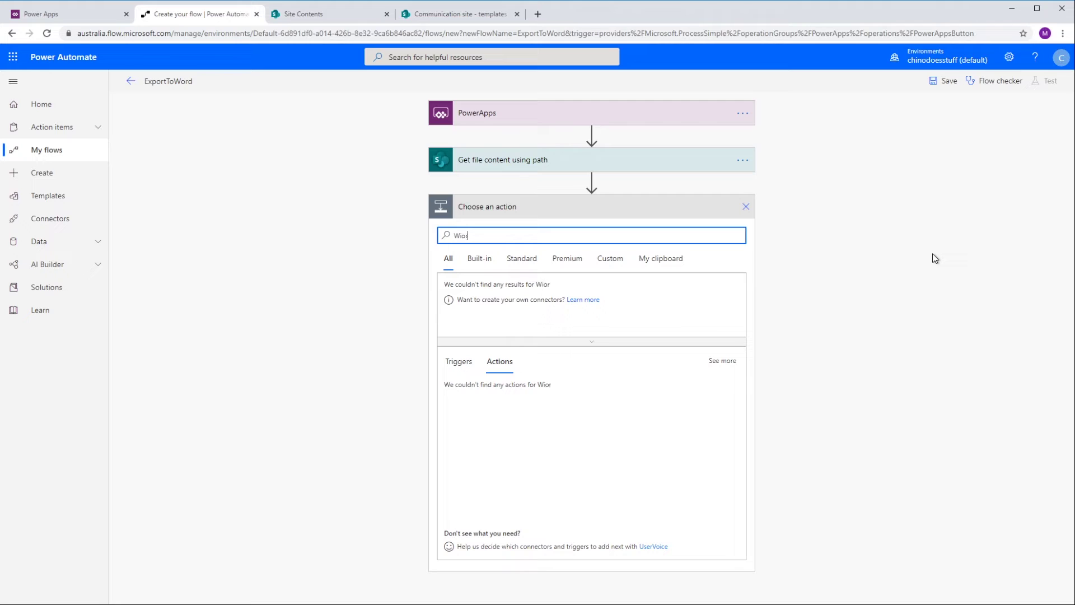
type("Ord")
scroll(629, 427, "down", 3)
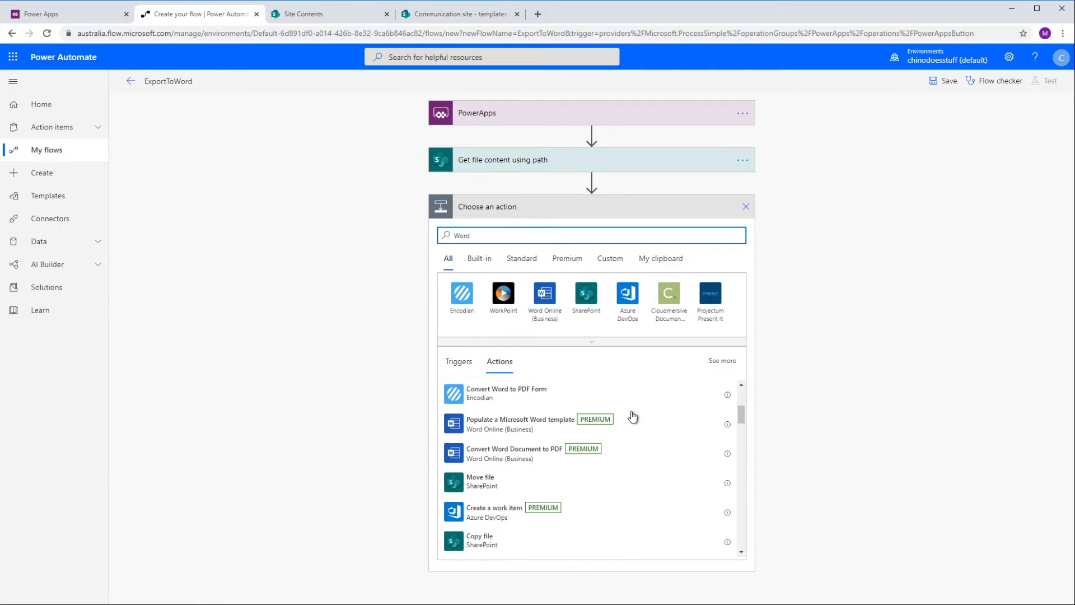
left_click(551, 426)
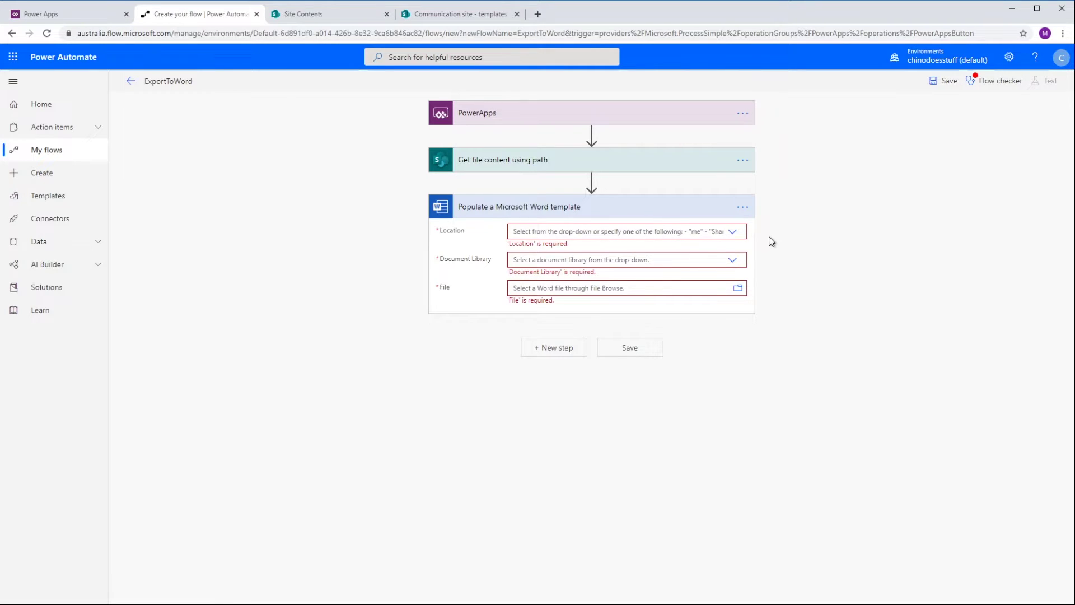
left_click(729, 234)
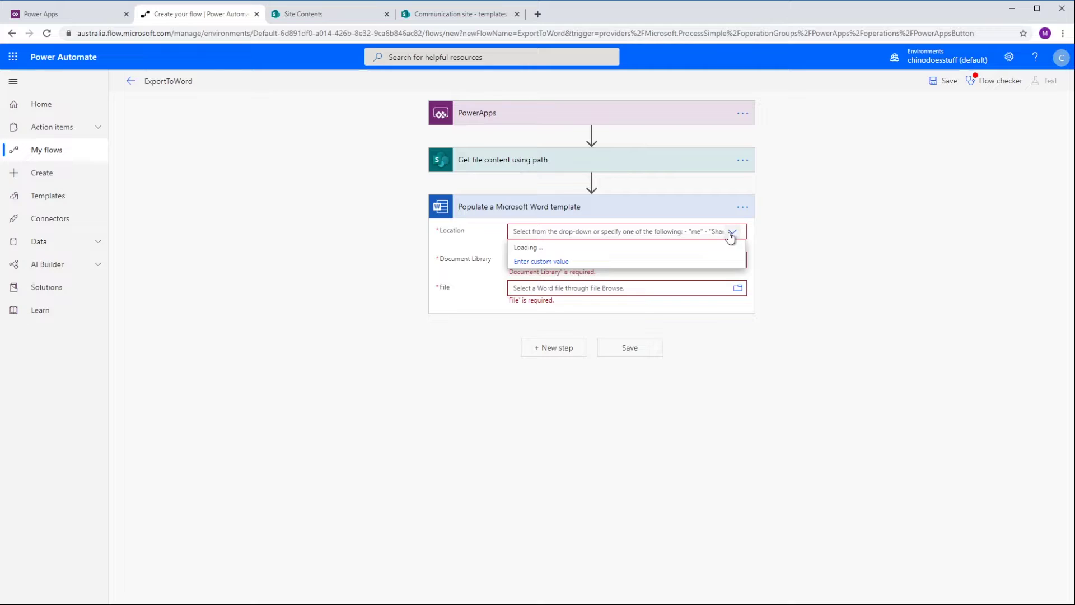
left_click(541, 260)
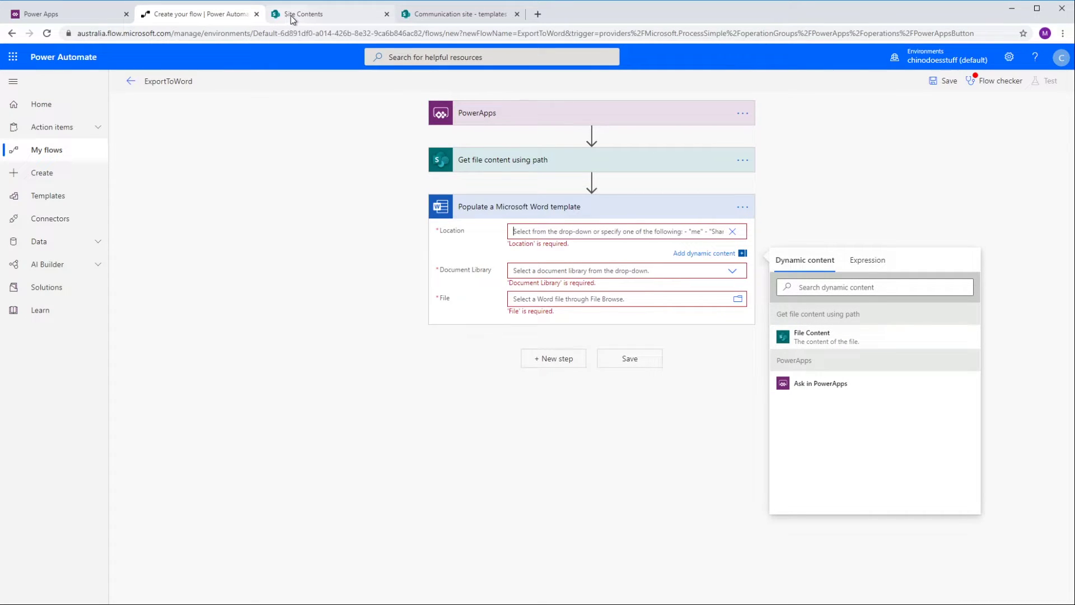
left_click(421, 15)
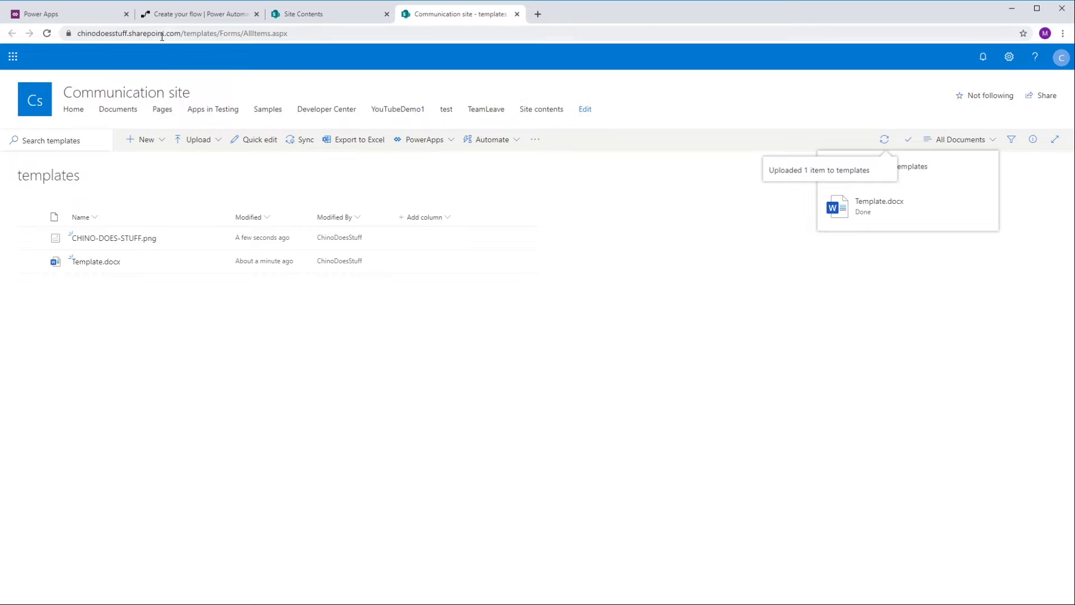
left_click(180, 34)
left_click(205, 34)
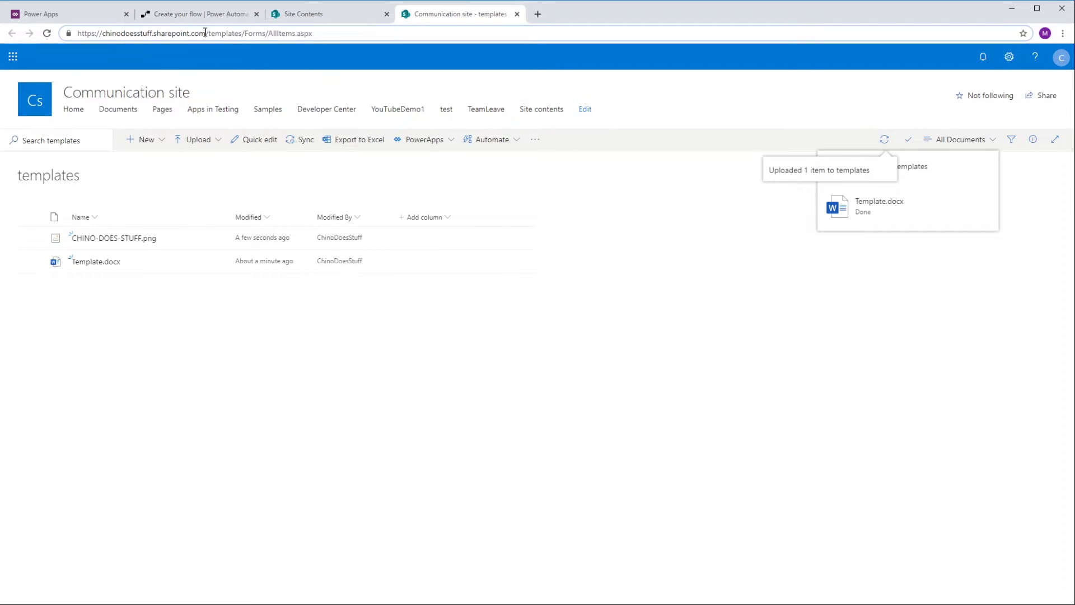
left_click_drag(205, 33, 2, 35)
key("ctrl+c")
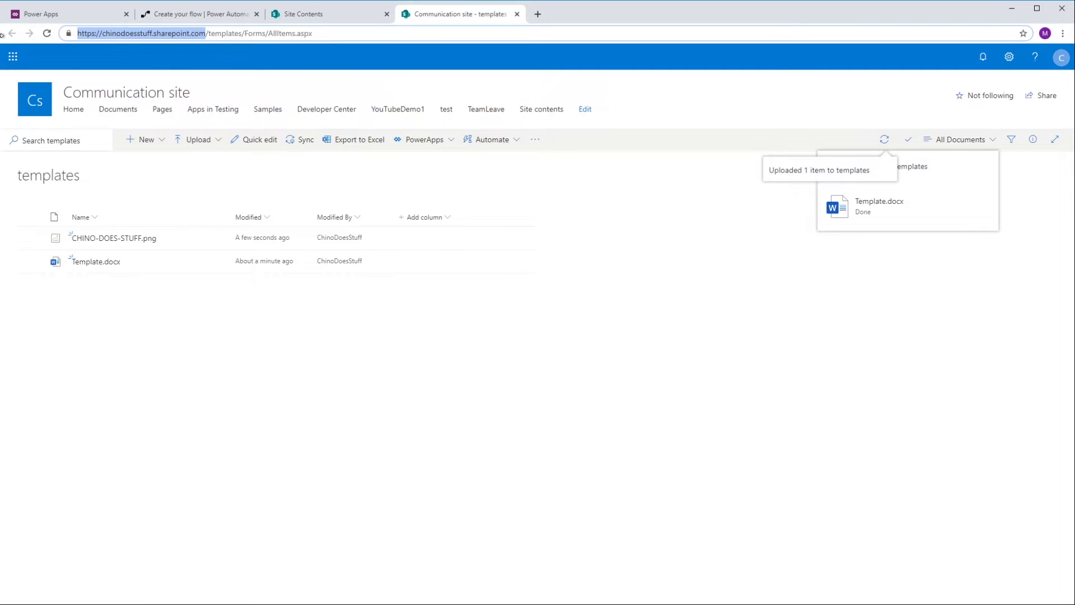
left_click(311, 14)
left_click(199, 14)
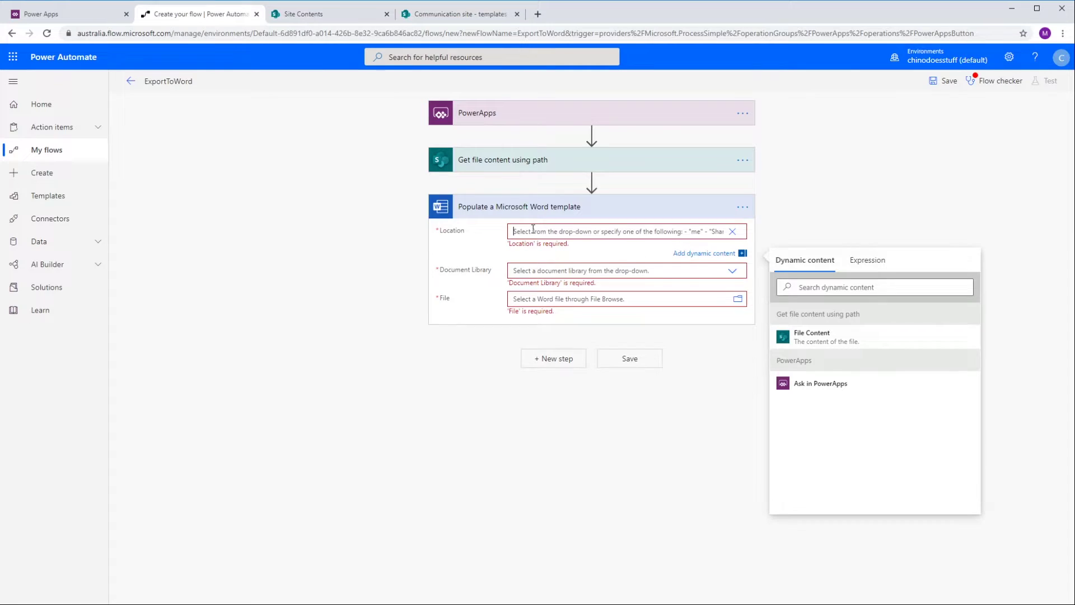
key("ctrl+v")
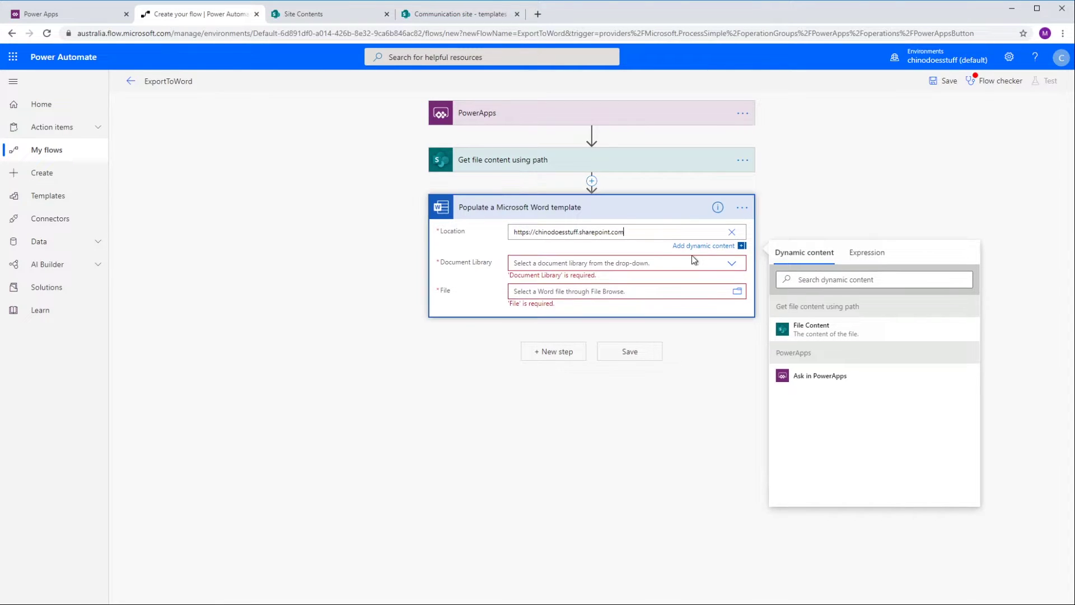
left_click(691, 254)
Set the Word template action's document library to templates and its file to Template.docx
left_click(725, 257)
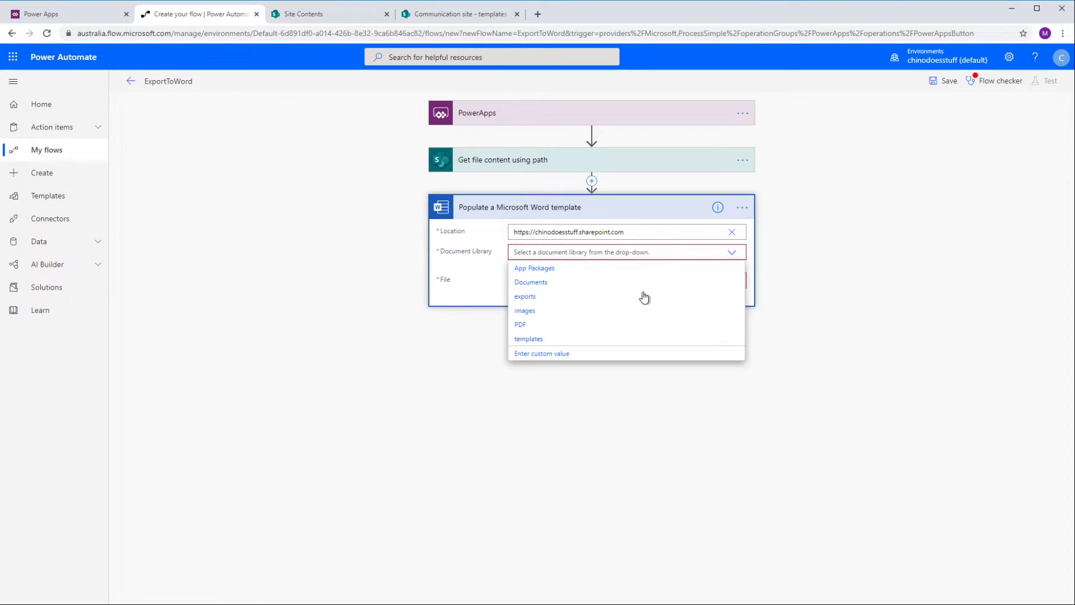
left_click(542, 339)
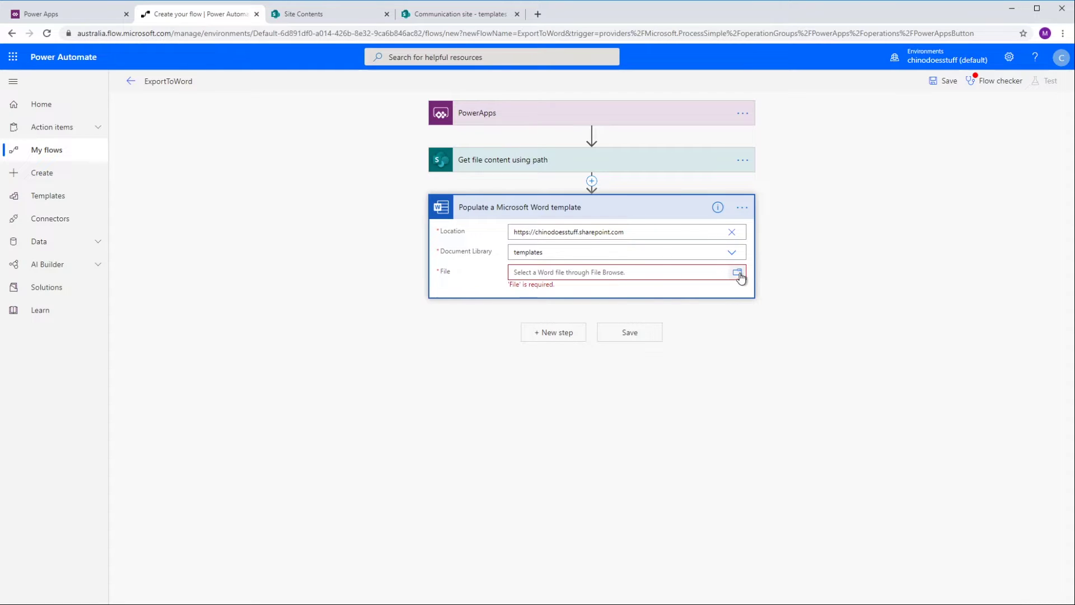
left_click(737, 275)
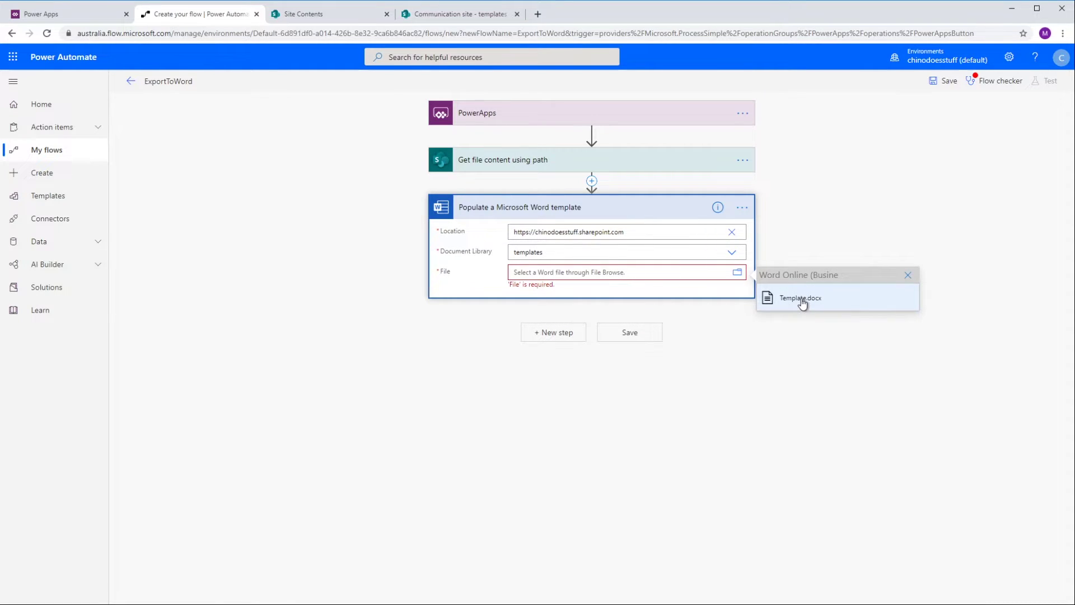
left_click(801, 301)
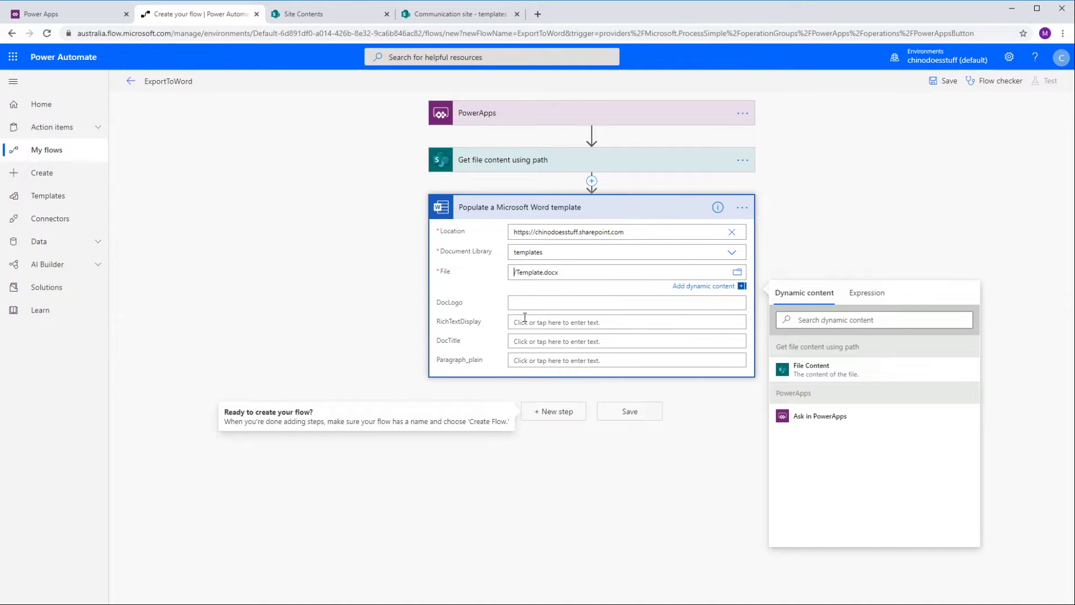
Map the template's DocLogo field to the File Content output and its DocTitle field to Ask in PowerApps
left_click(518, 302)
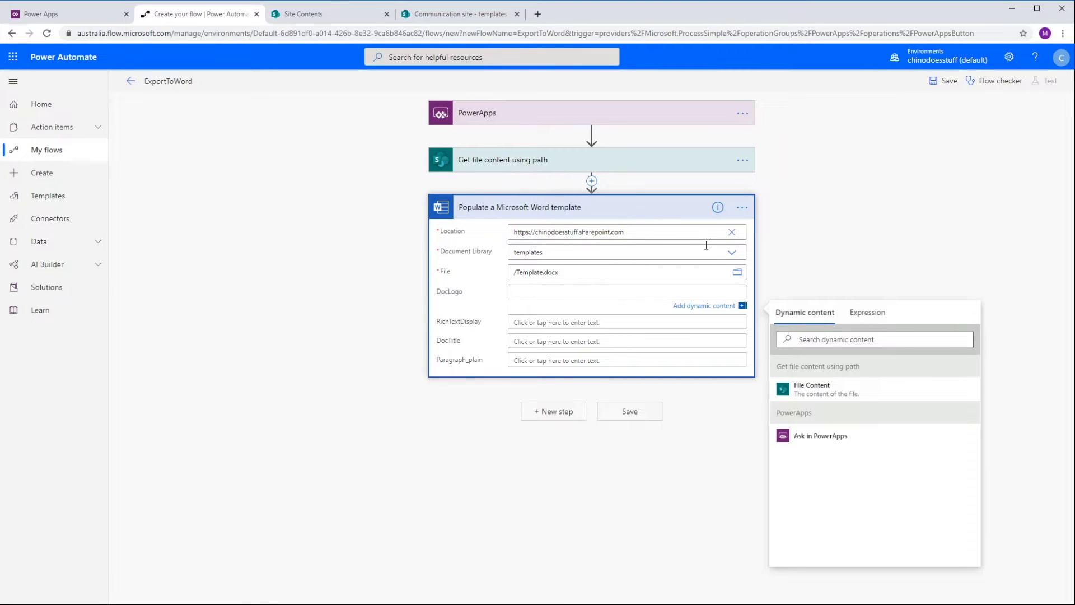
left_click(823, 389)
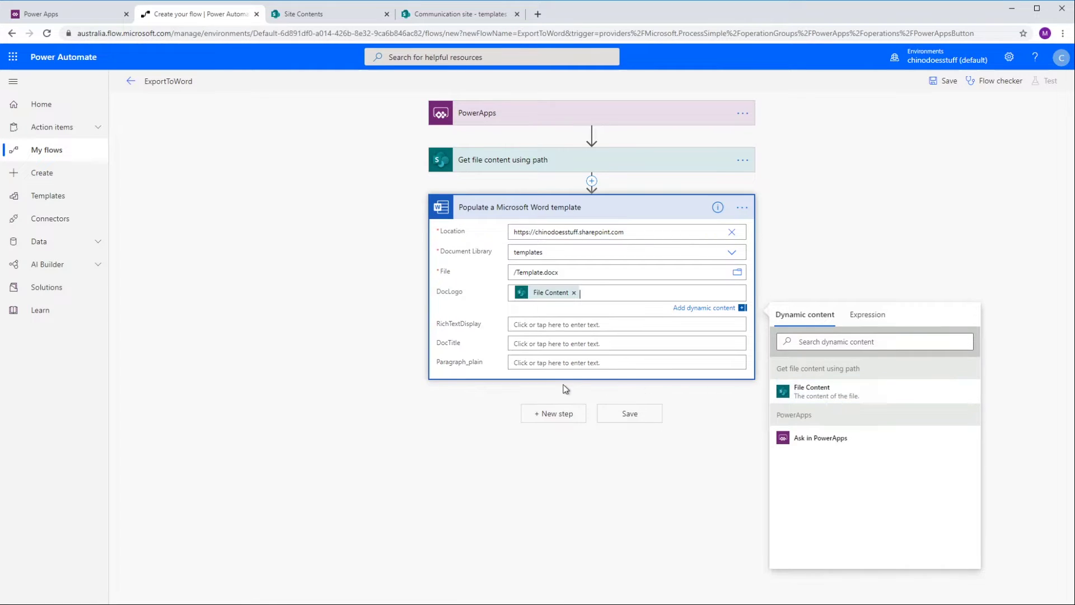
left_click(531, 345)
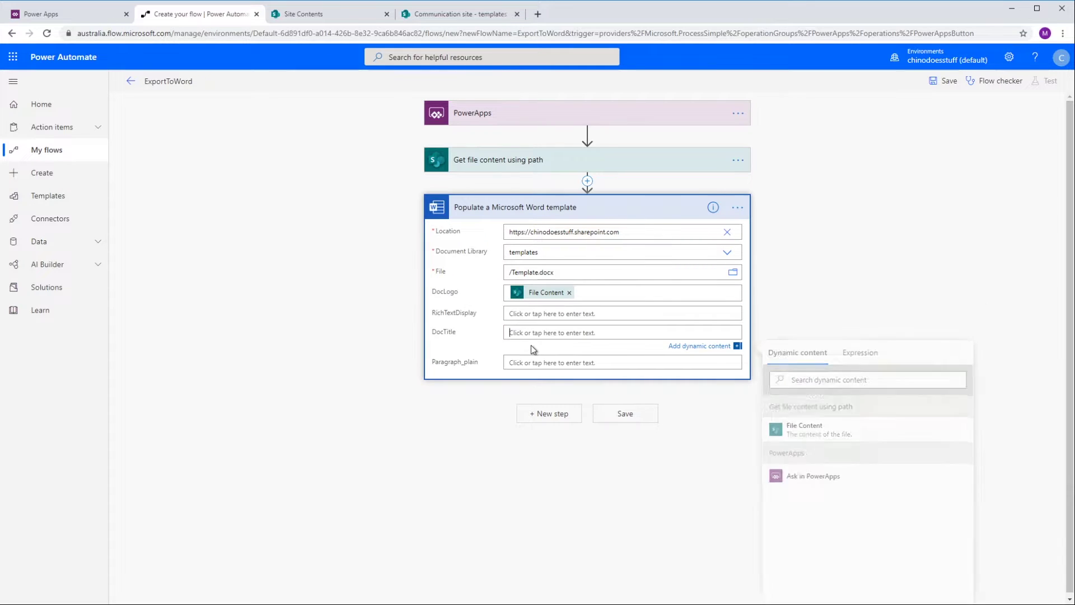
left_click(837, 482)
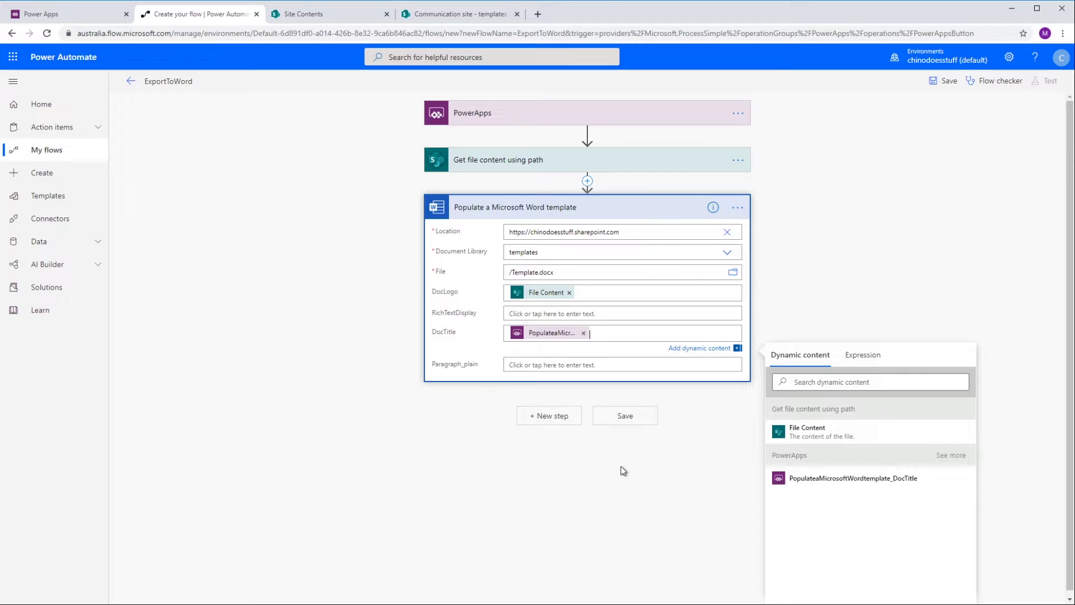
Map the template's Paragraph_plain field to a new Ask in PowerApps parameter
left_click(531, 364)
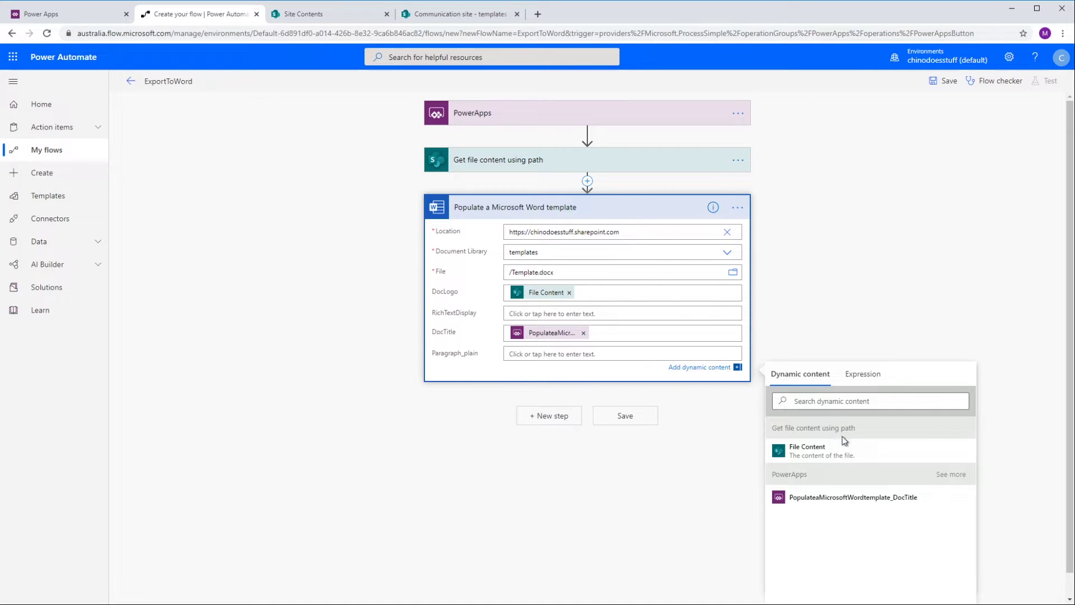
left_click(956, 475)
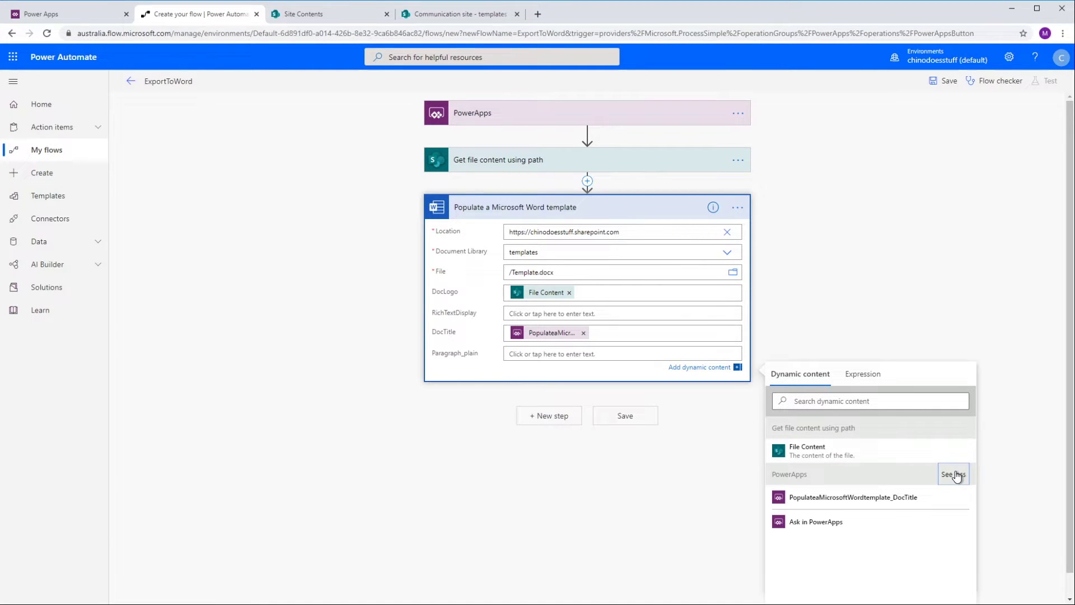
left_click(819, 528)
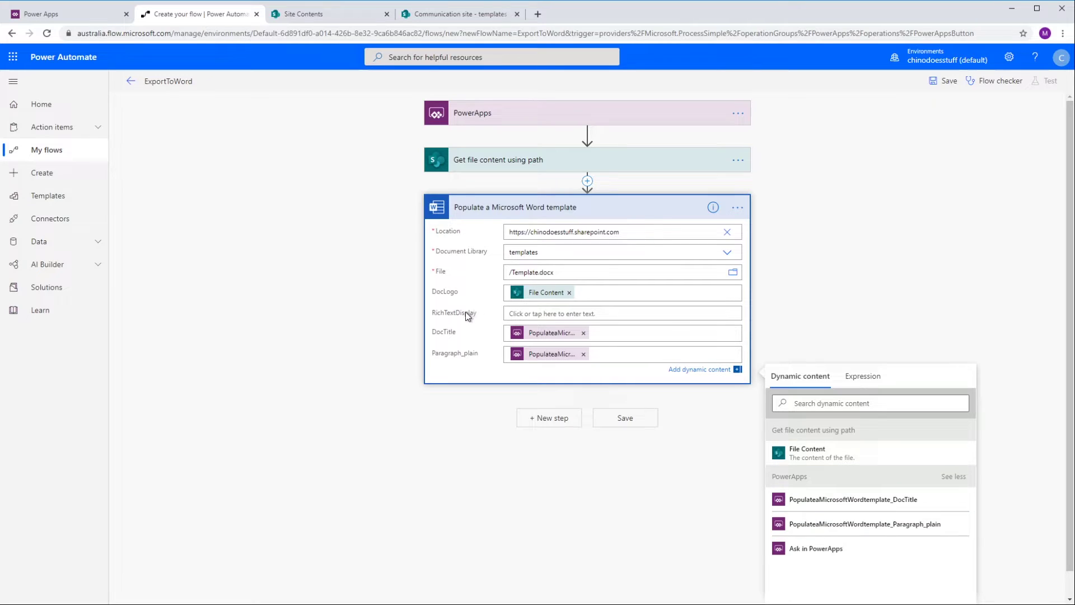
Insert an Html to text action between the Get file content using path and Populate a Microsoft Word template actions
left_click(517, 313)
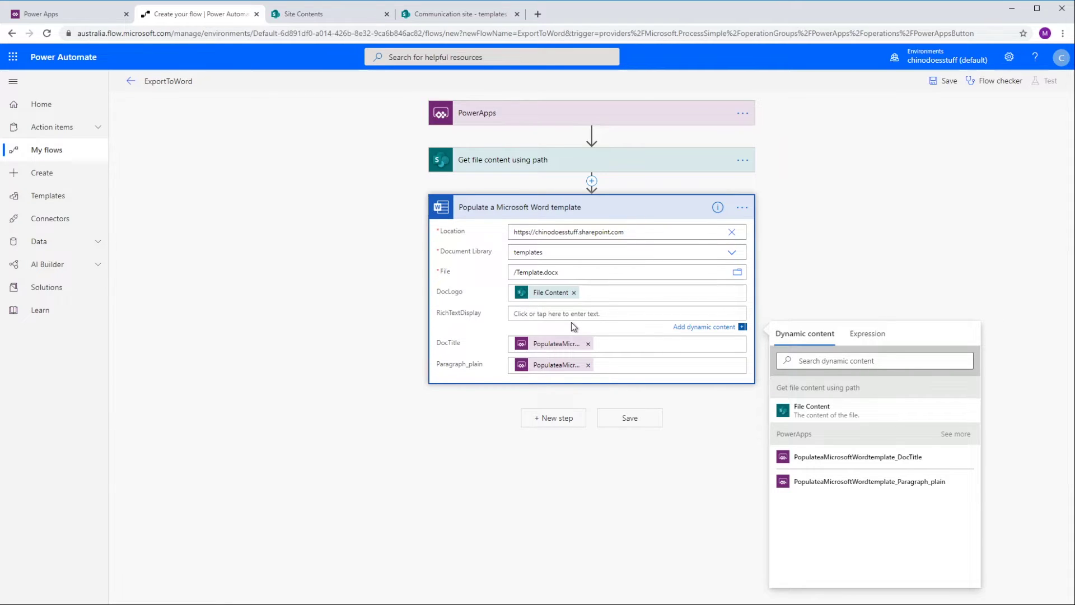
left_click(591, 182)
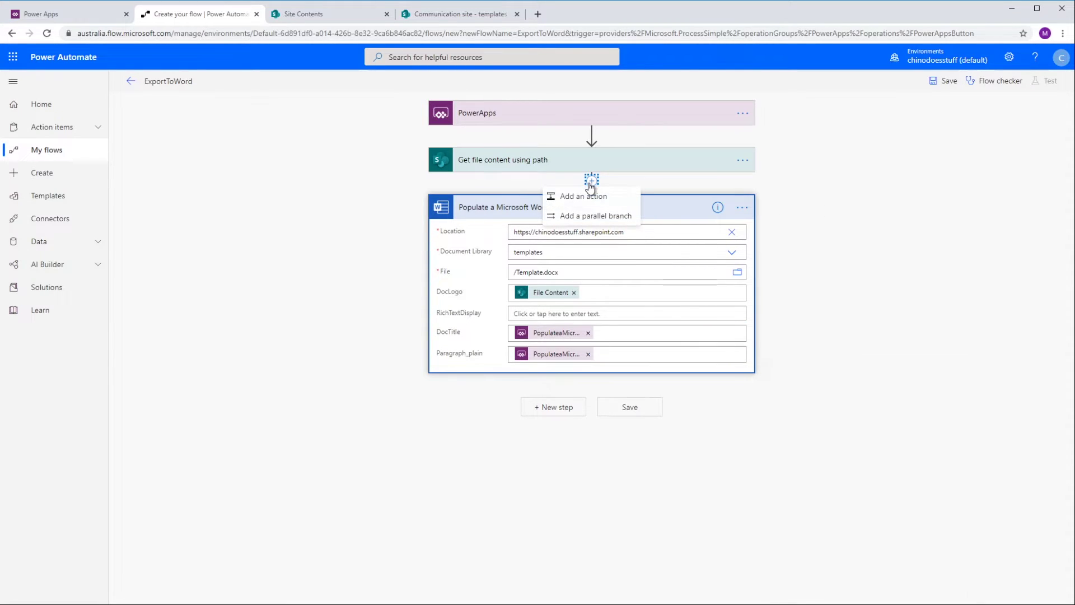
left_click(583, 197)
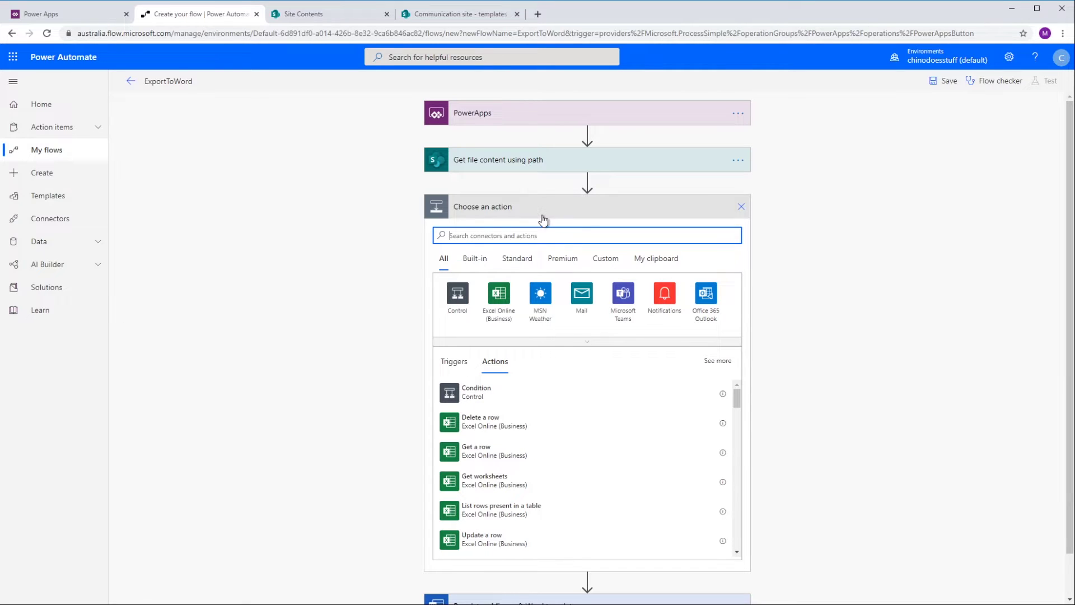
type("html")
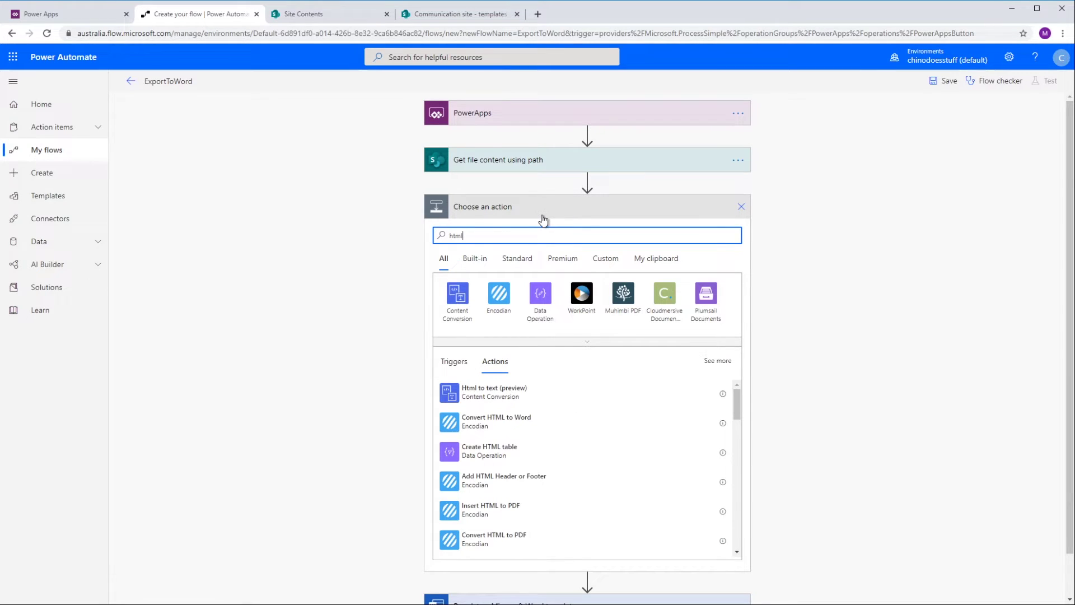
left_click(486, 395)
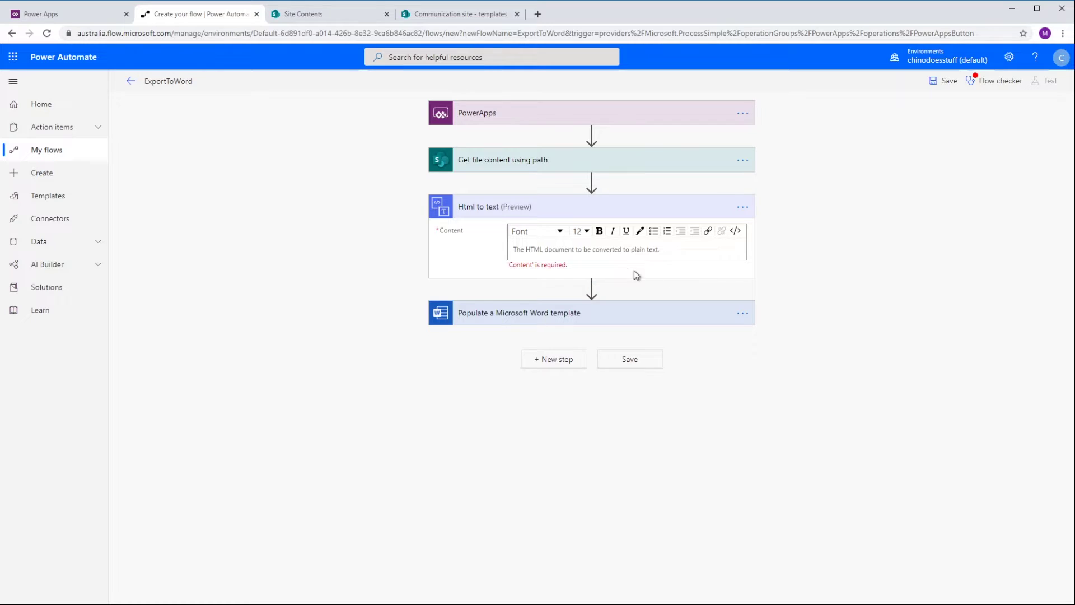
Set the Html to text action's Content to a new Ask in PowerApps parameter
left_click(548, 252)
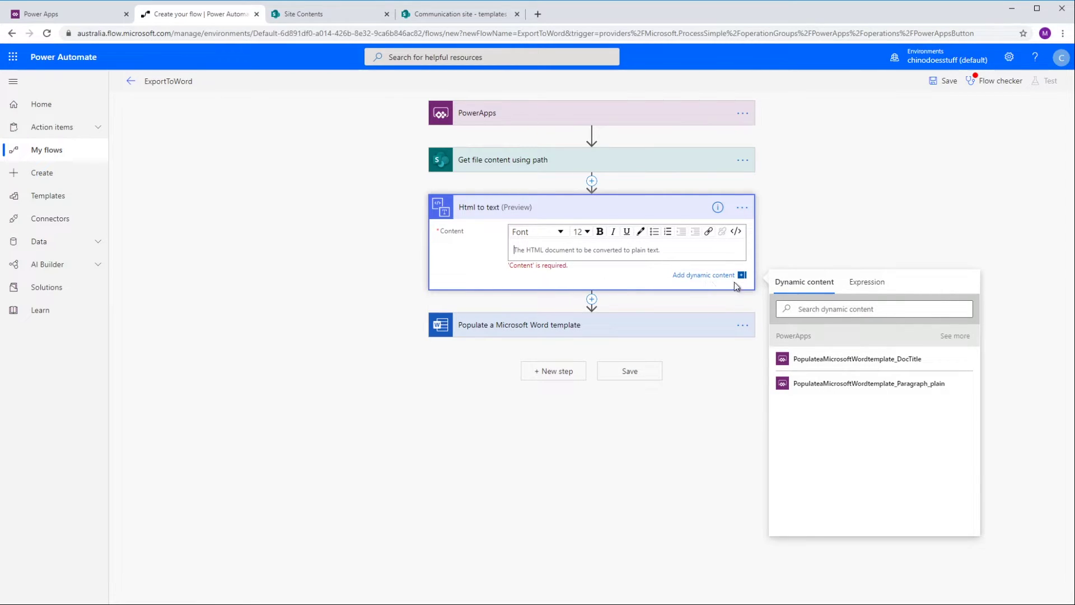
left_click(958, 337)
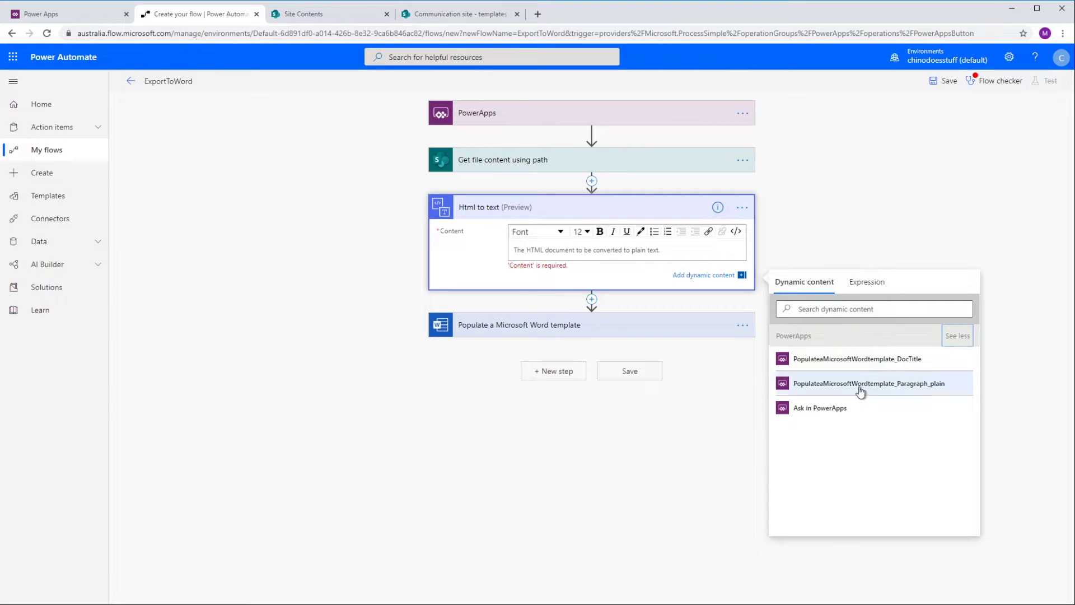
left_click(807, 410)
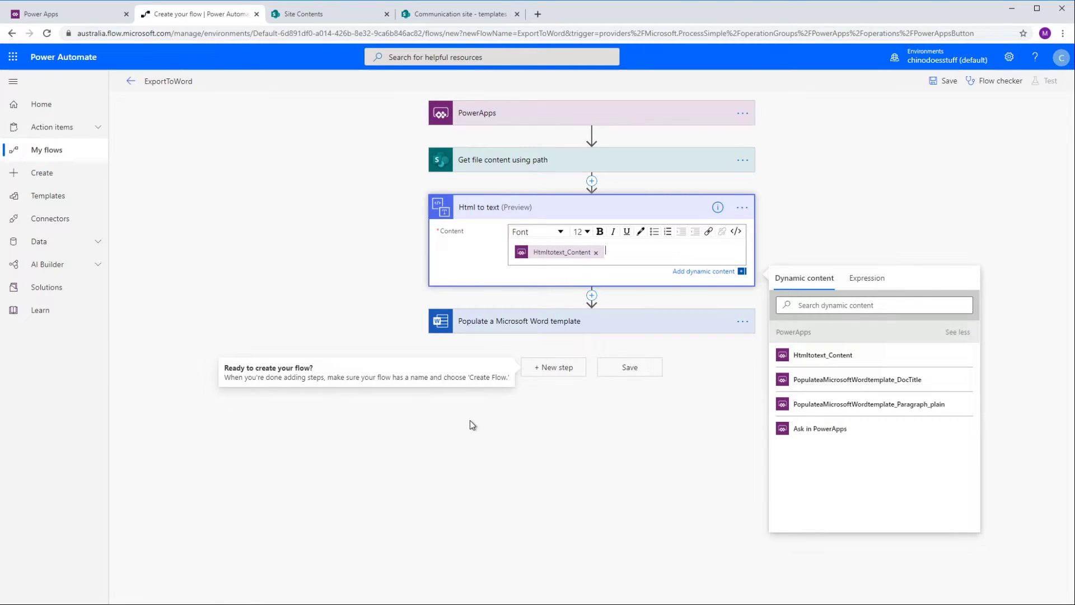
Map the Word template's RichTextDisplay field to the plain text content output of Html to text
left_click(638, 326)
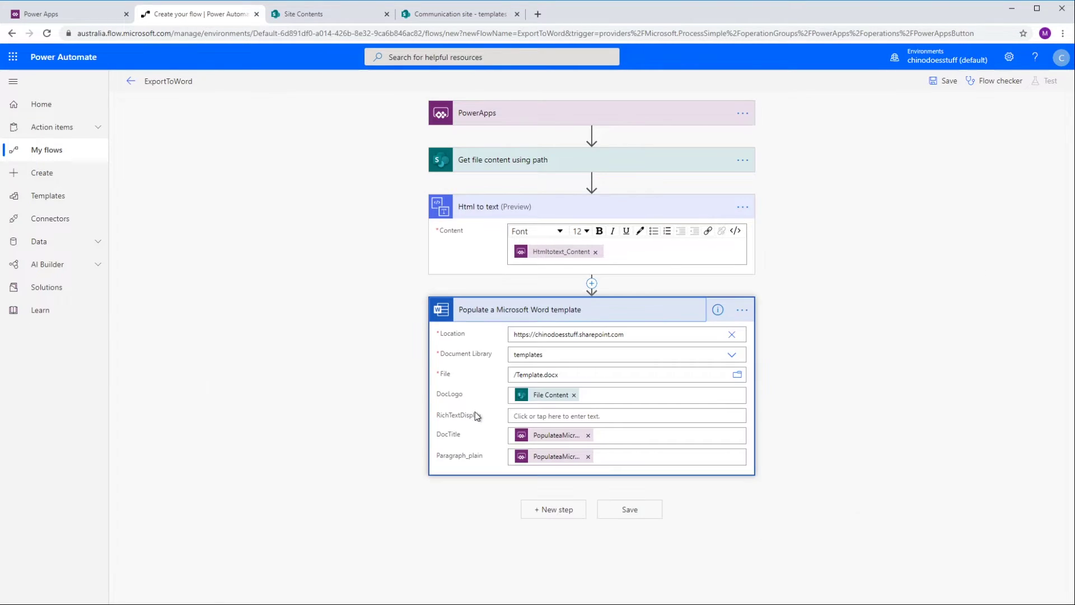
left_click(517, 414)
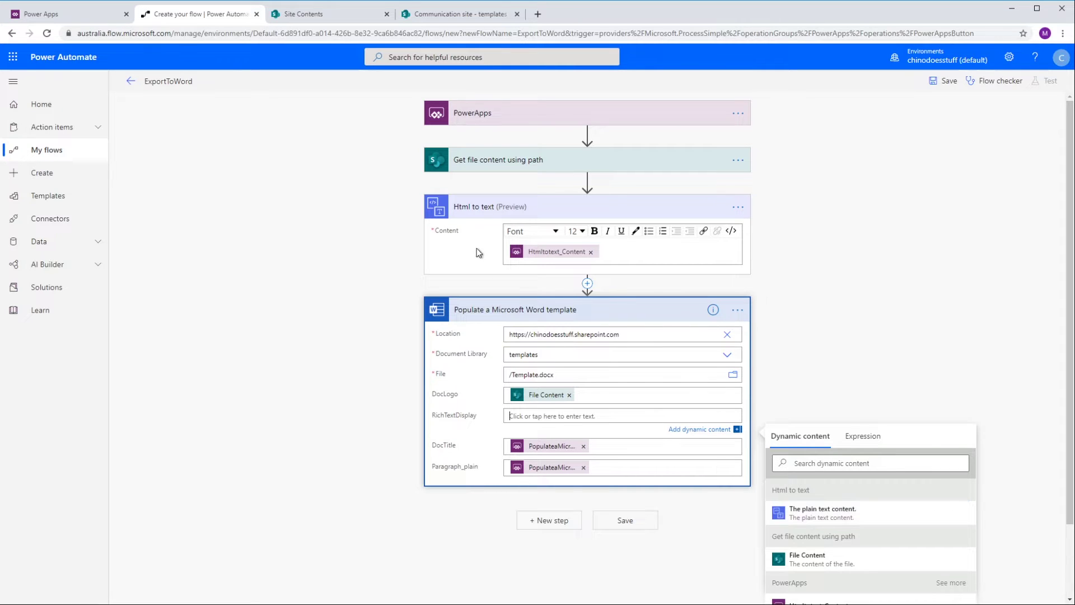
left_click(817, 512)
left_click(526, 496)
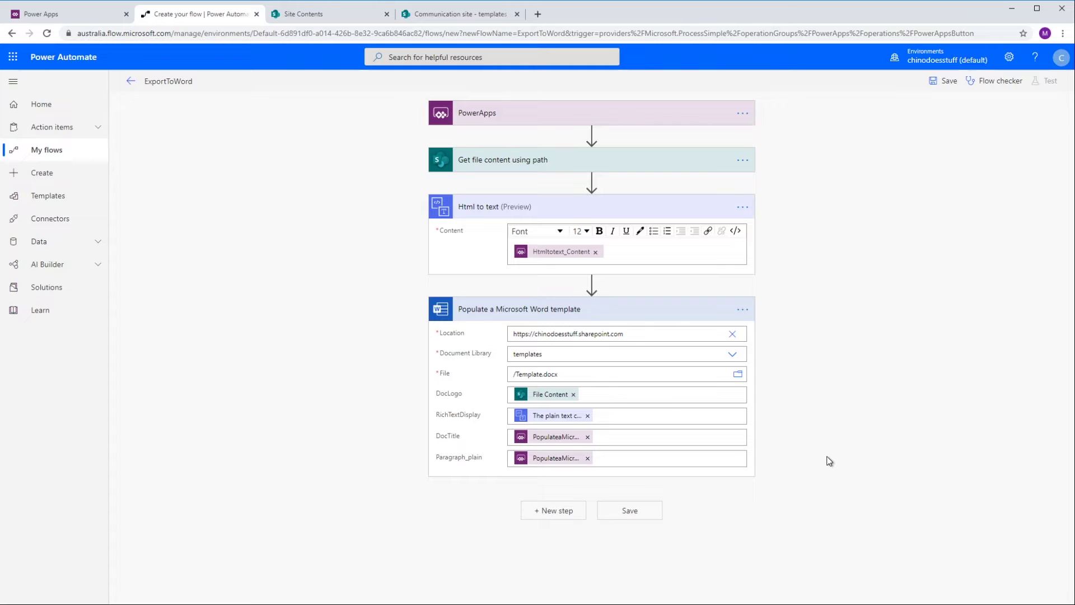
Add a SharePoint Create file action after the Populate a Microsoft Word template action
left_click(564, 510)
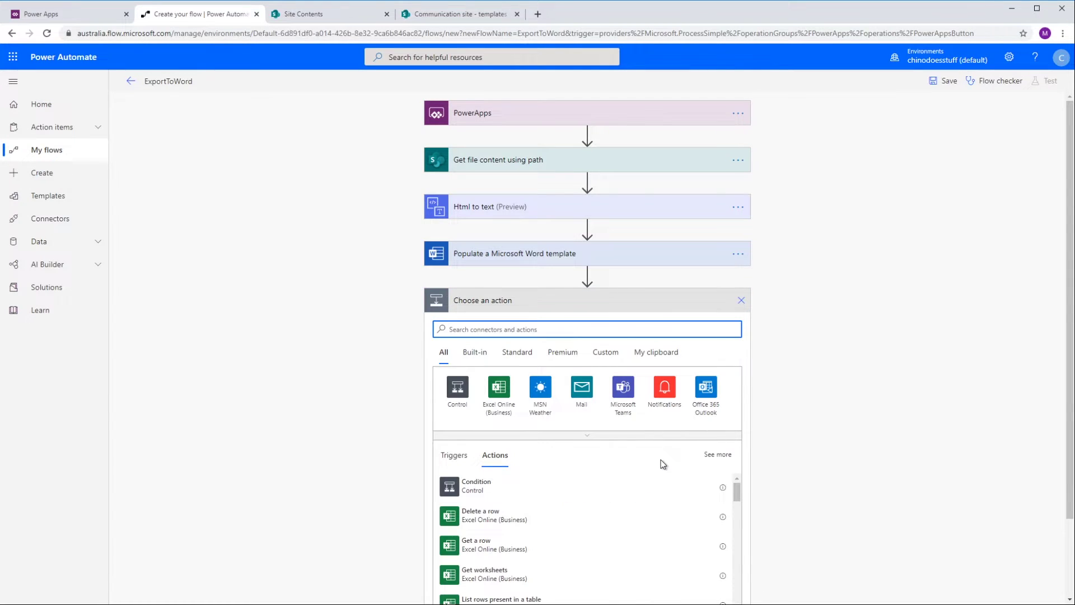
type("Share")
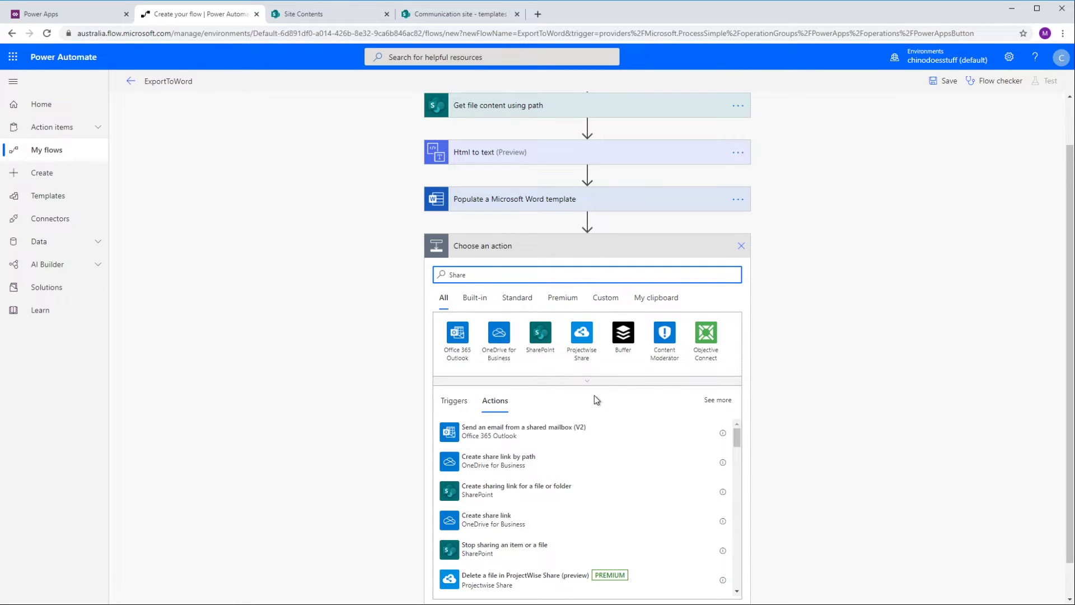
type("Point")
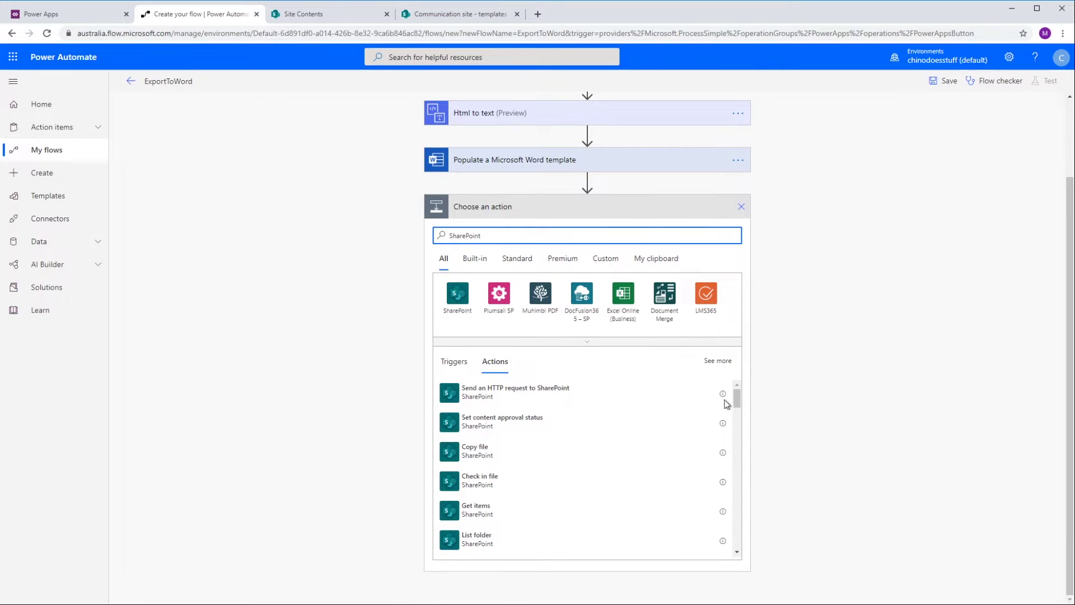
left_click_drag(736, 398, 744, 448)
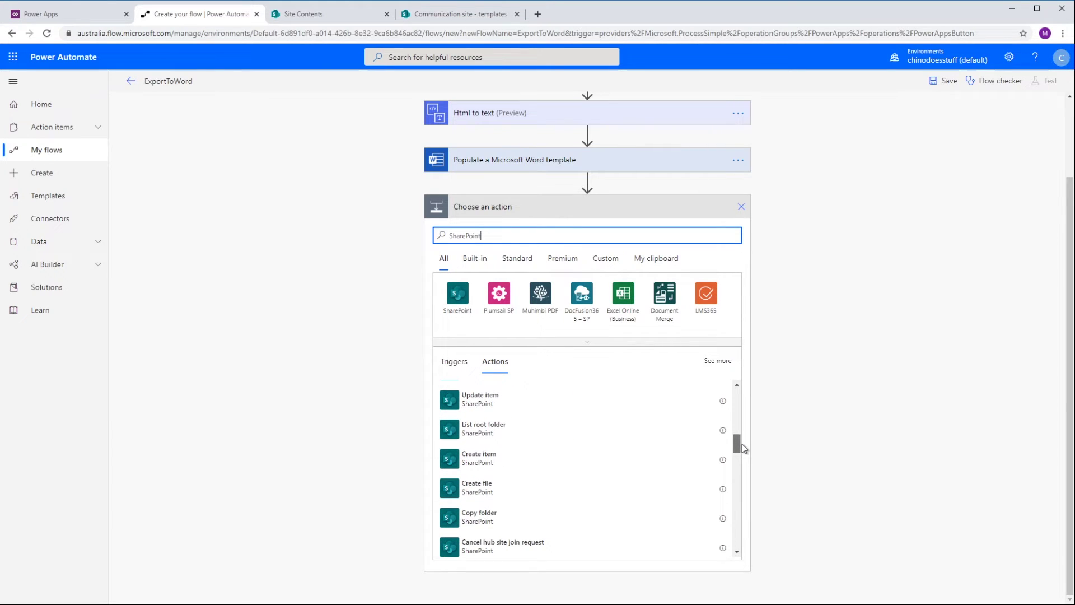
left_click(453, 493)
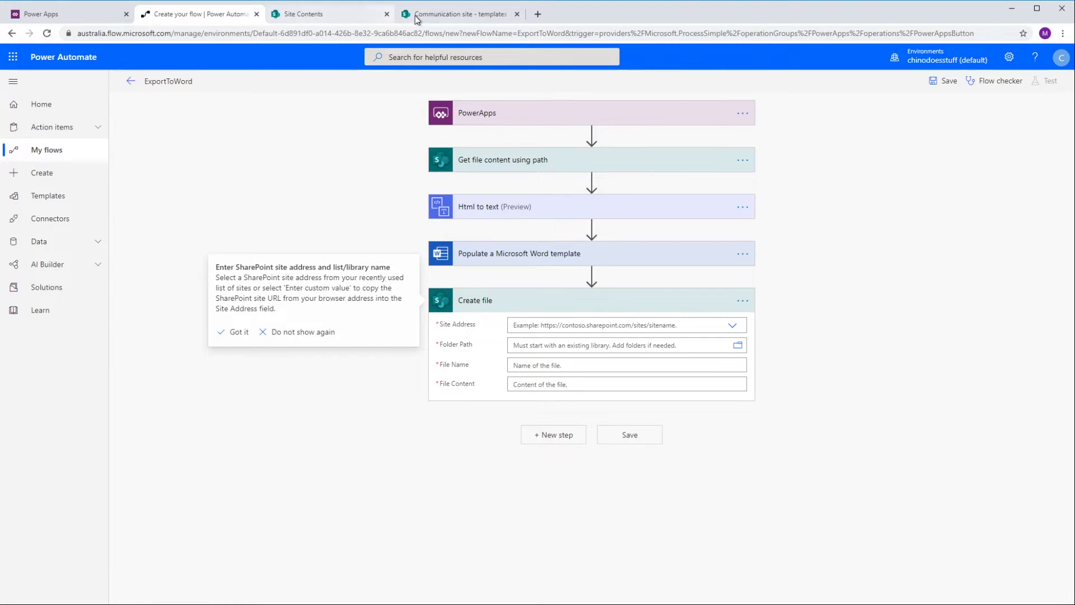
left_click(442, 14)
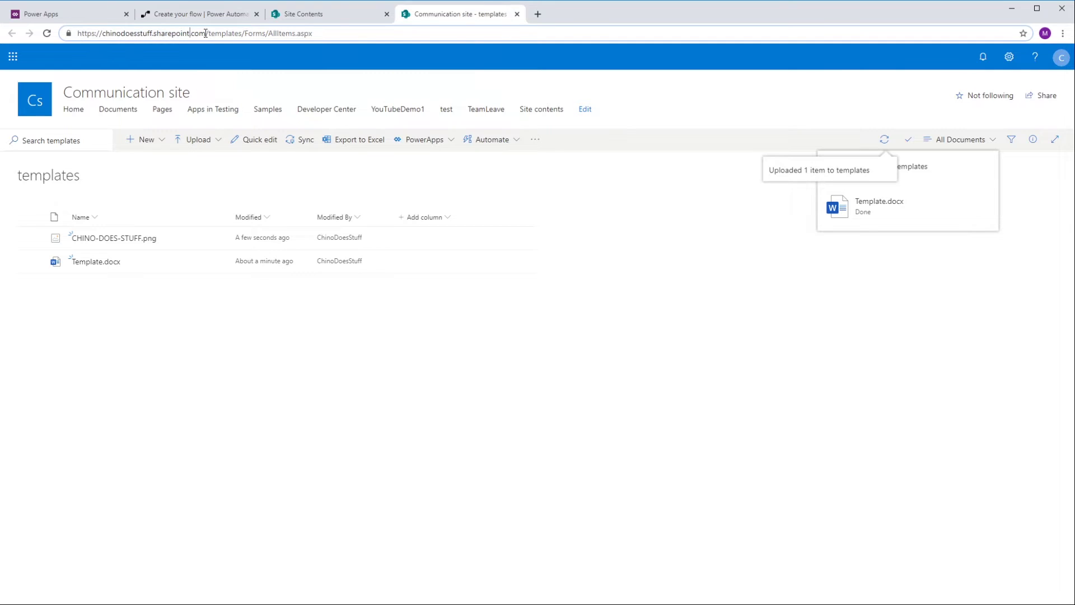
left_click_drag(206, 33, 77, 33)
key("ctrl+c")
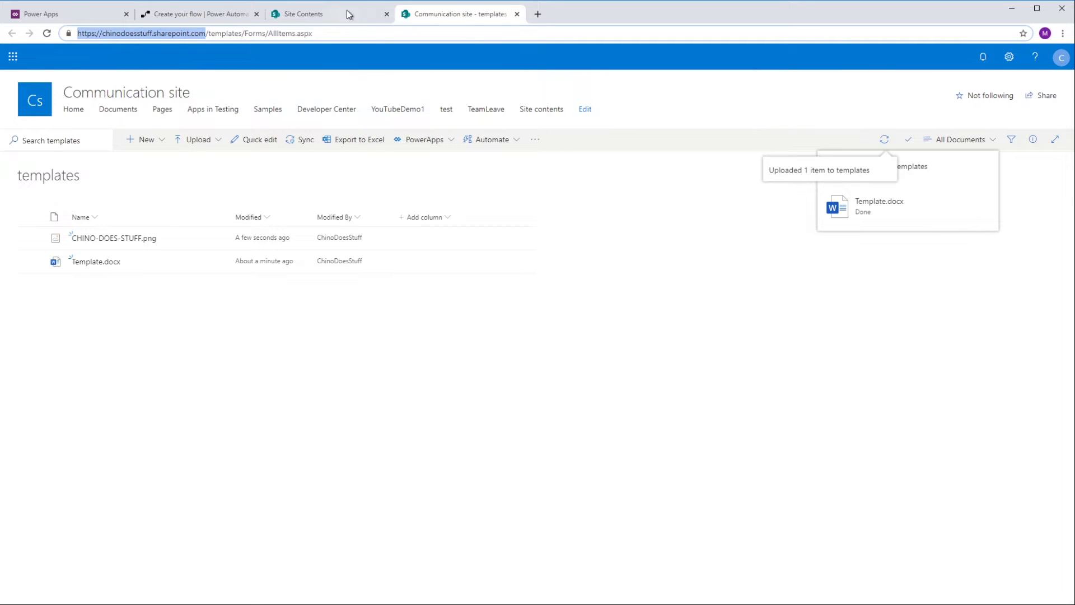
left_click(318, 14)
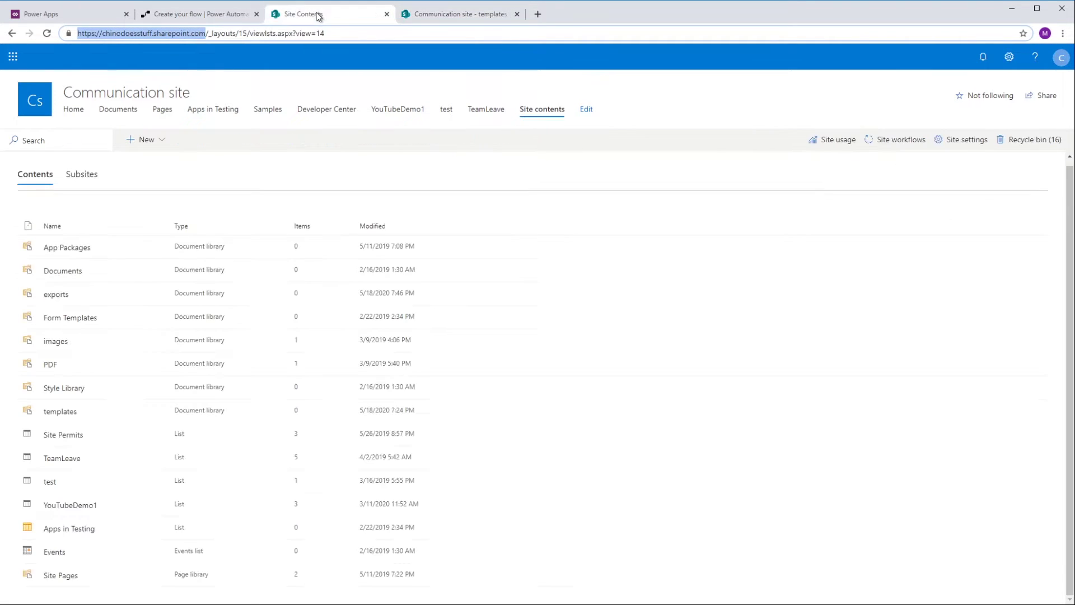
left_click(182, 20)
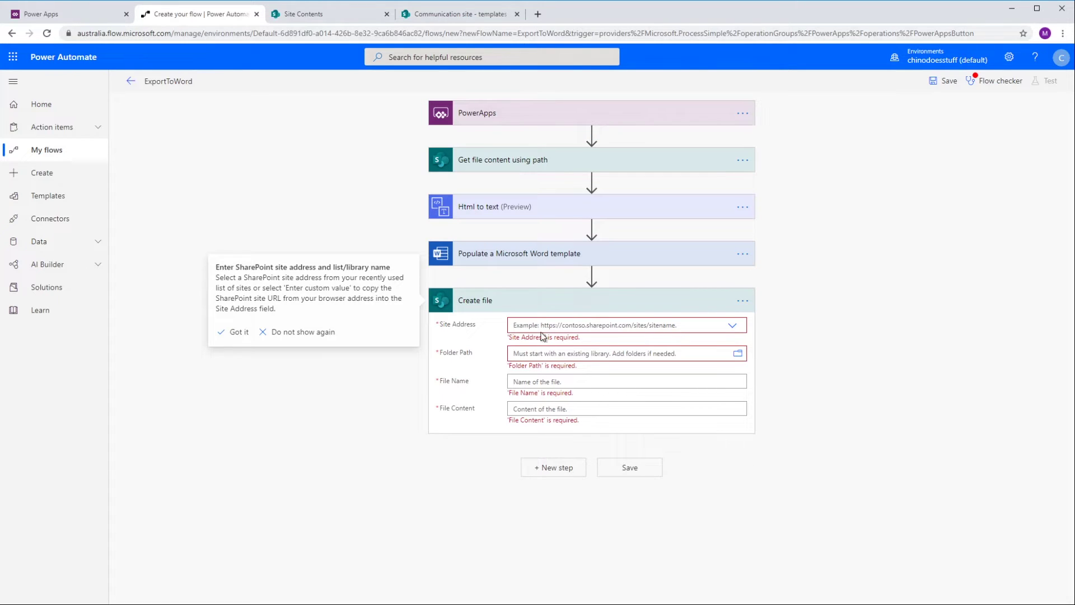
left_click(557, 326)
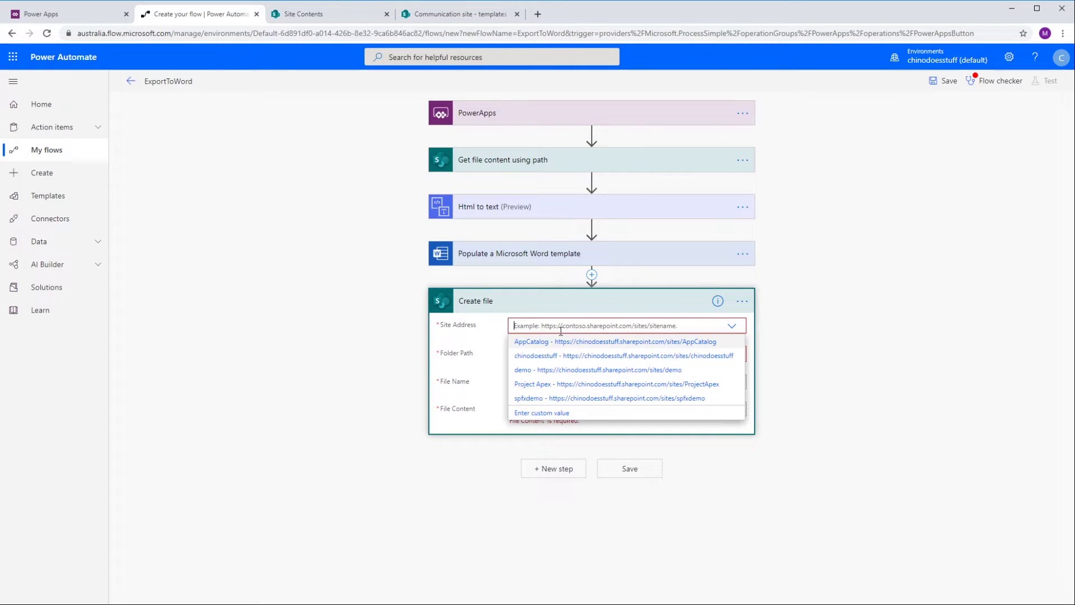
key("ctrl+v")
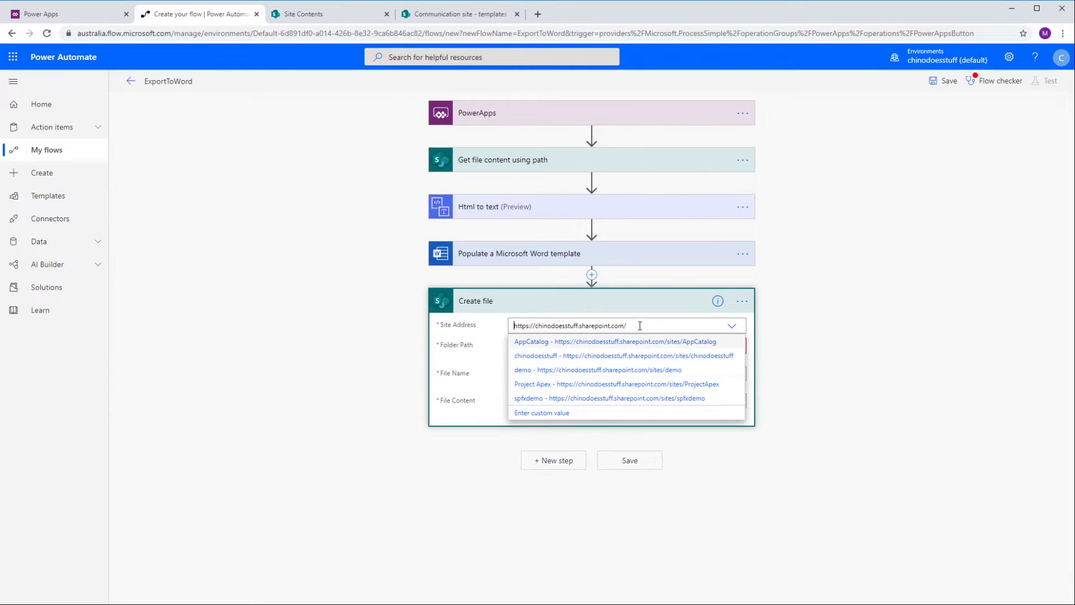
key("BackSpace")
left_click(818, 367)
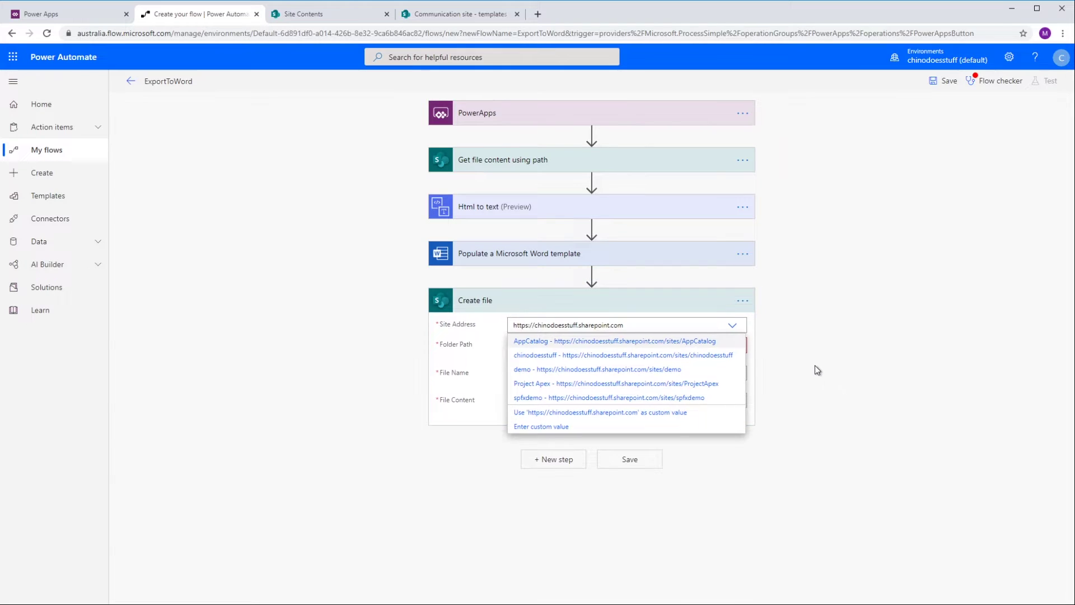
left_click(731, 326)
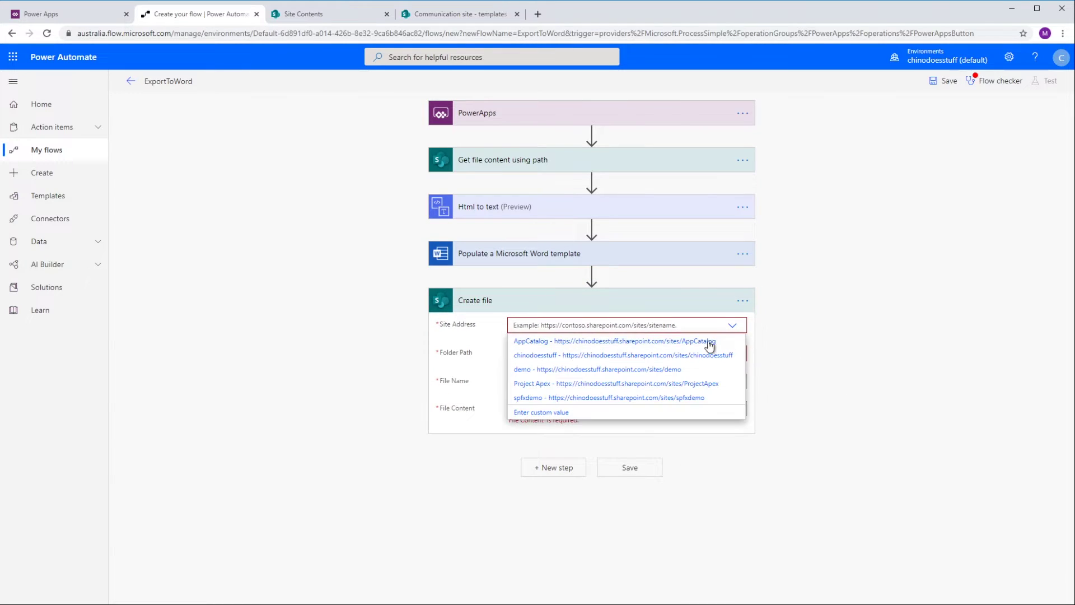
left_click(553, 412)
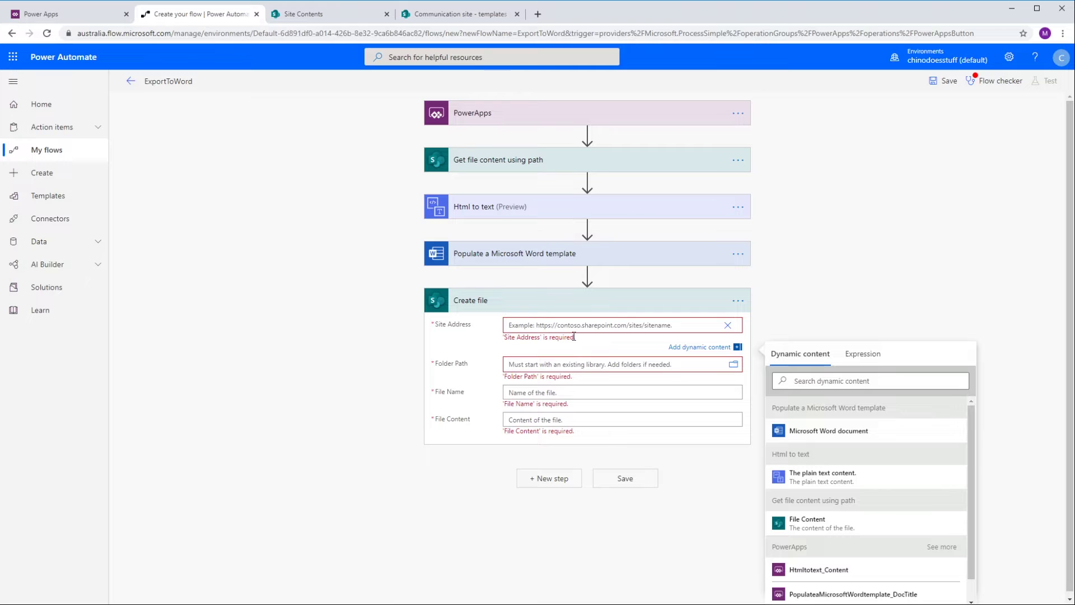
key("ctrl+v")
key("BackSpace")
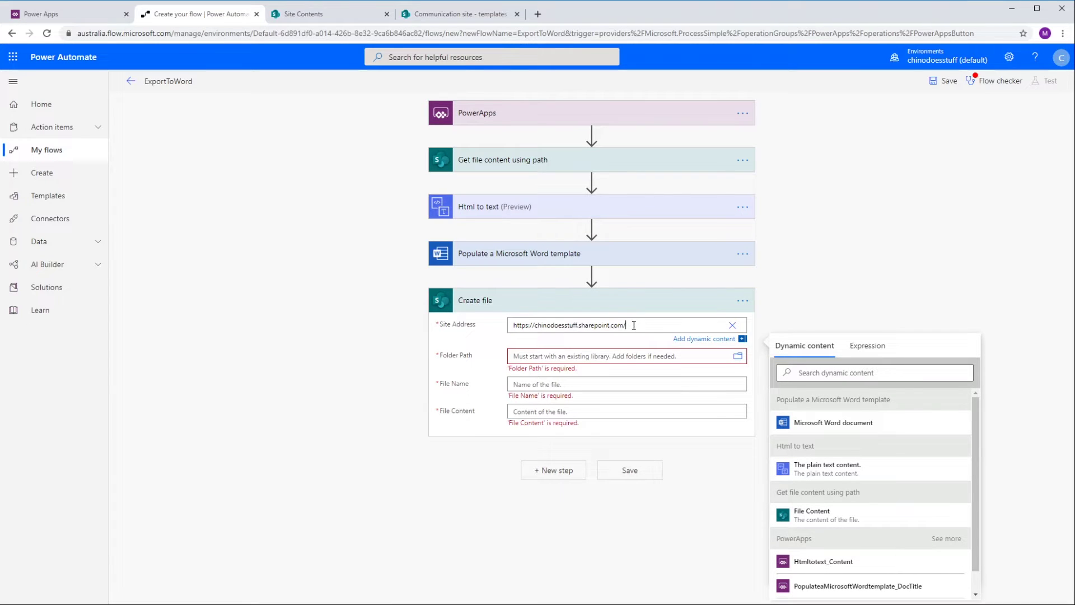
Set the Create file action's Folder Path to the exports library
left_click(733, 361)
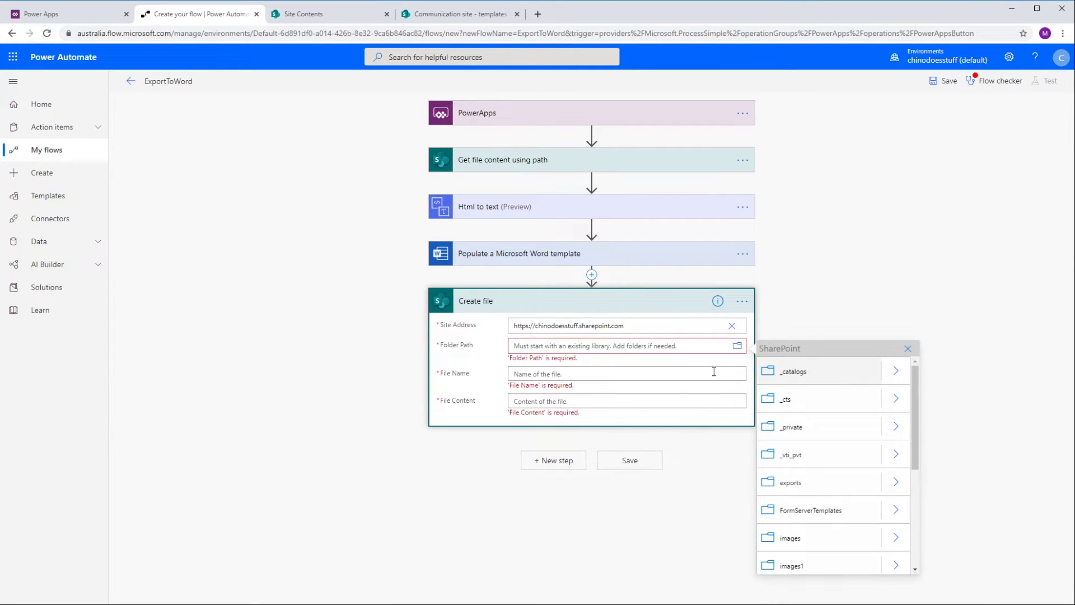
scroll(812, 411, "down", 2)
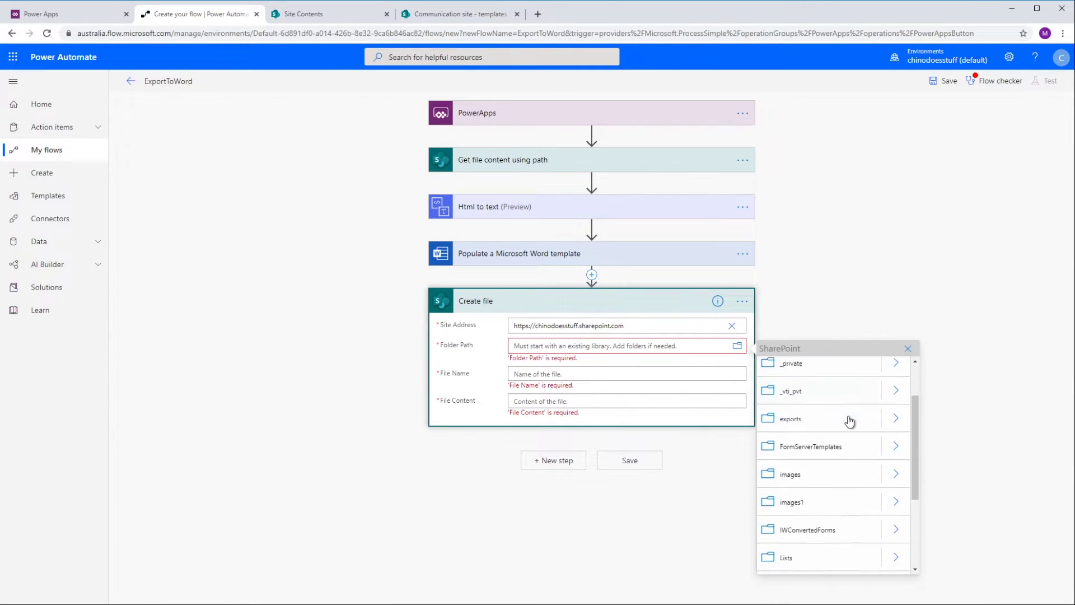
left_click(811, 431)
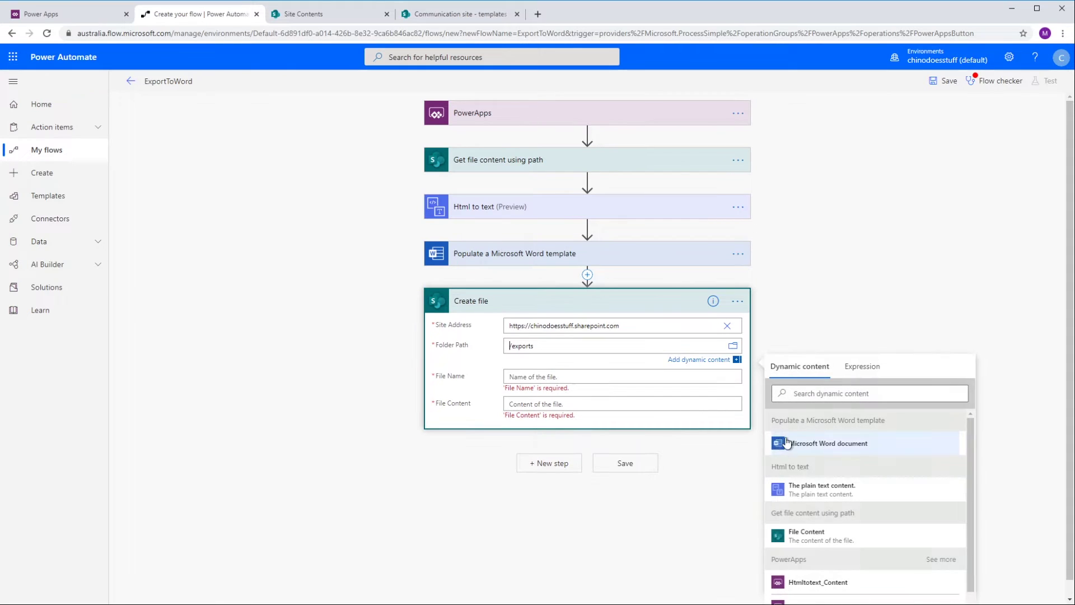
left_click(758, 436)
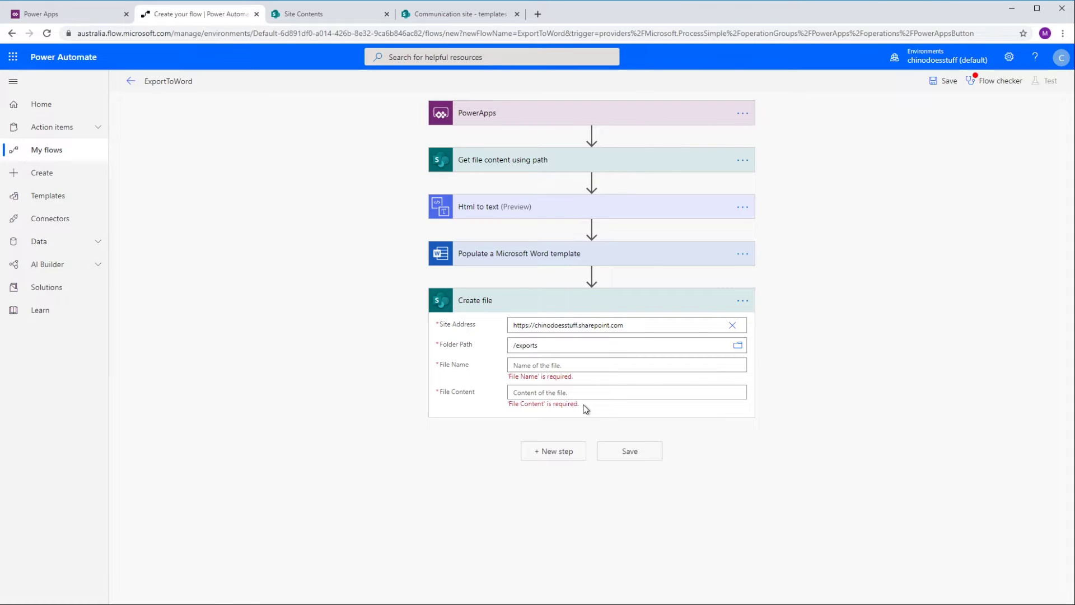
Begin a concat expression for the Create file action's File Name with the PowerApps value PopulateaMicrosoftWordtemplate_DocTitle as its first text
left_click(517, 367)
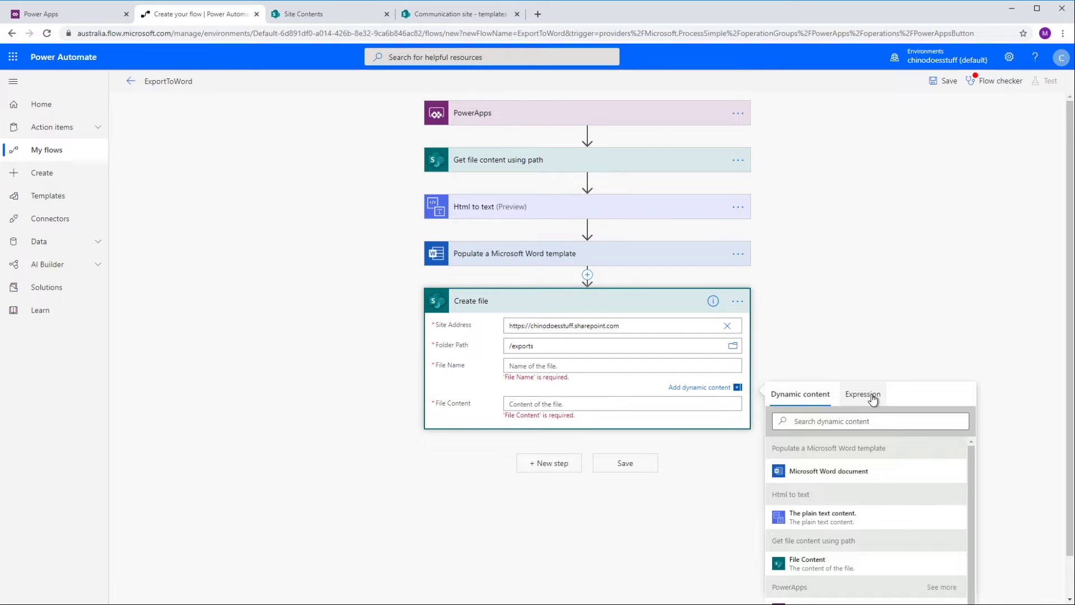
left_click(873, 395)
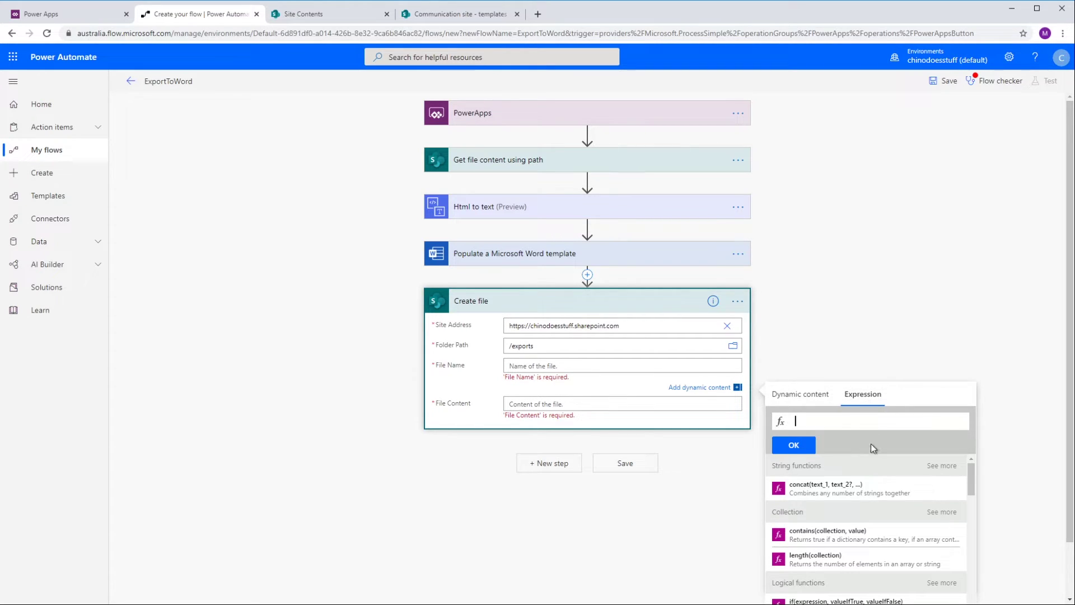
left_click(838, 491)
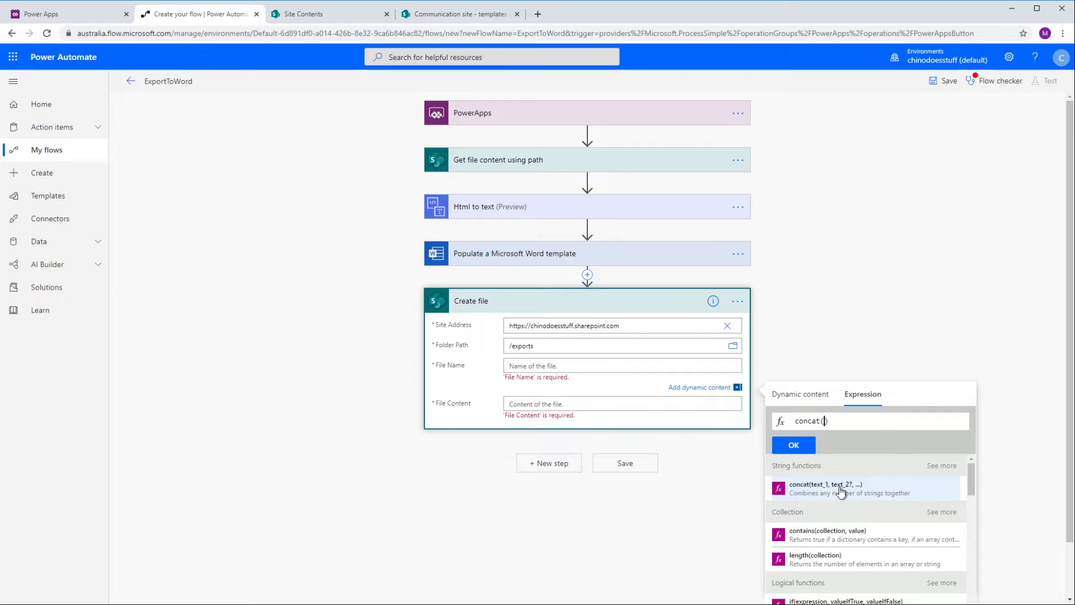
left_click(804, 395)
scroll(847, 511, "down", 2)
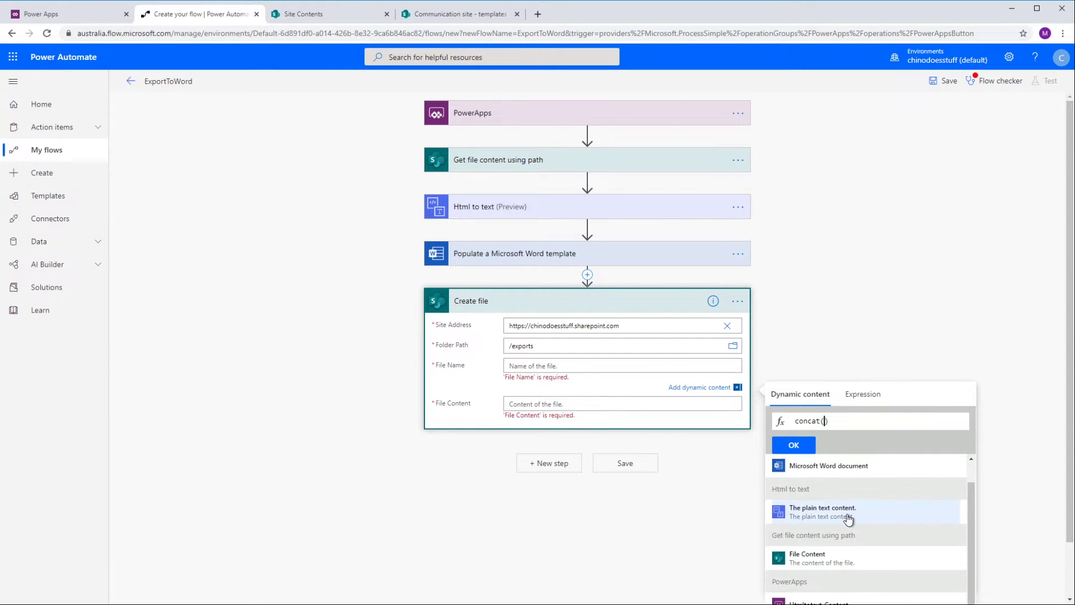
scroll(868, 547, "down", 3)
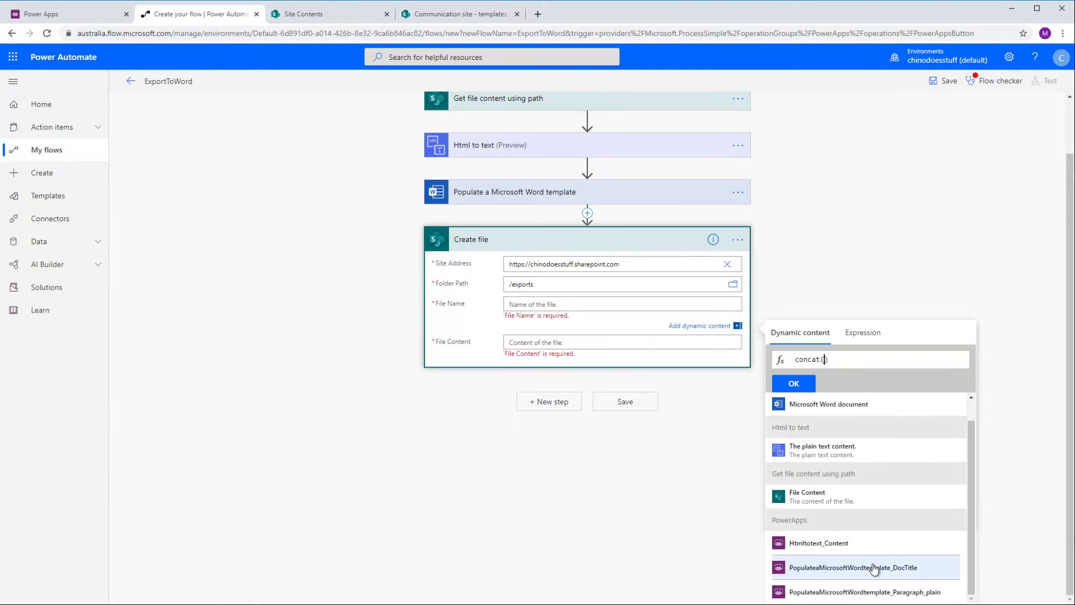
left_click(825, 569)
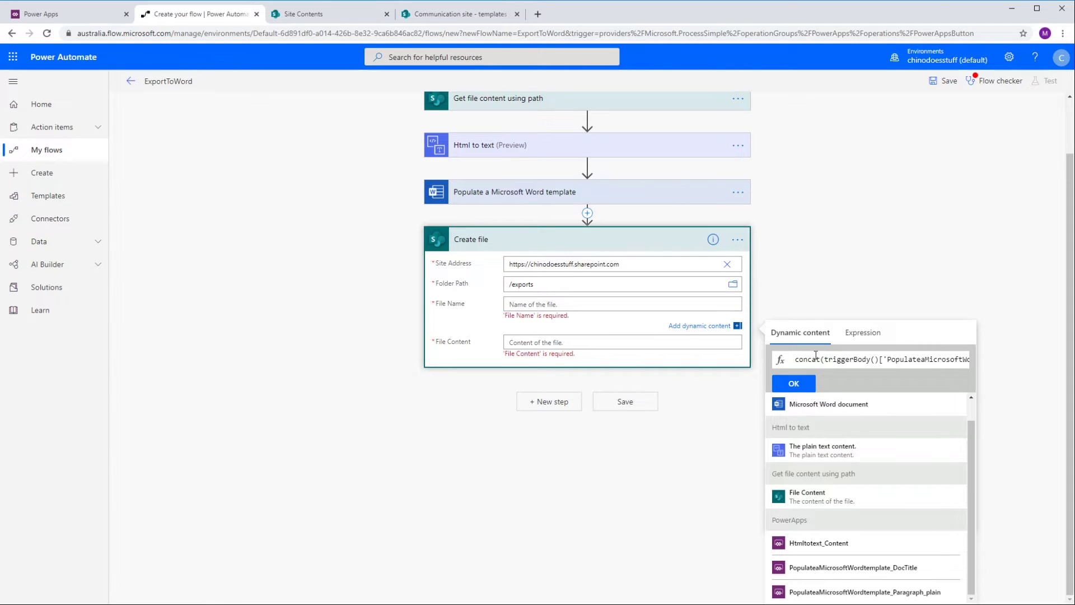
Add '.docx' as the second text of the concat expression and apply it to the File Name
double_click(895, 357)
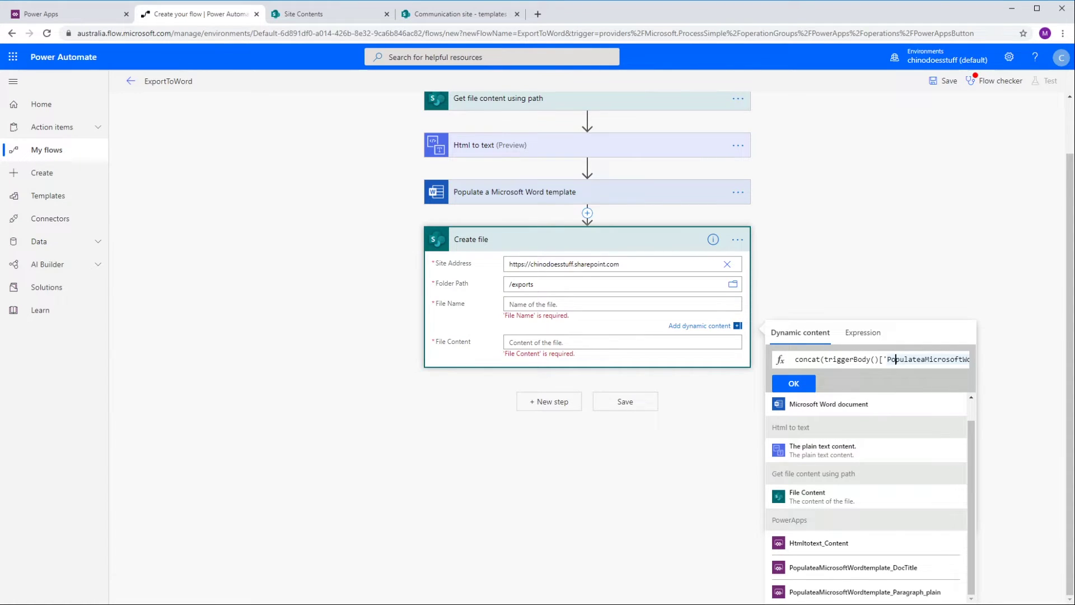
key("End")
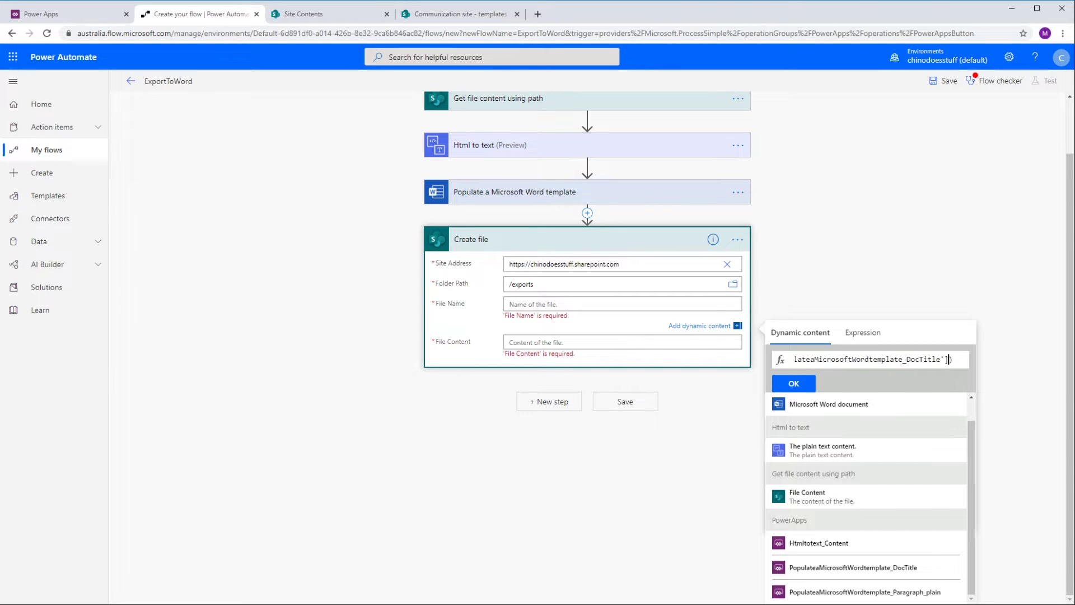
type(",")
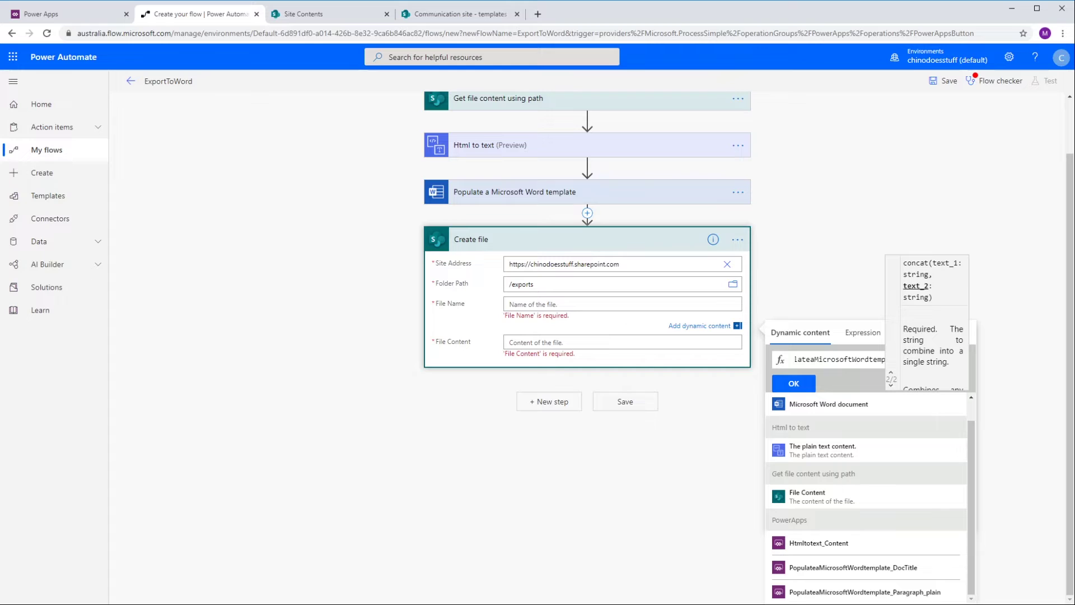
type("''")
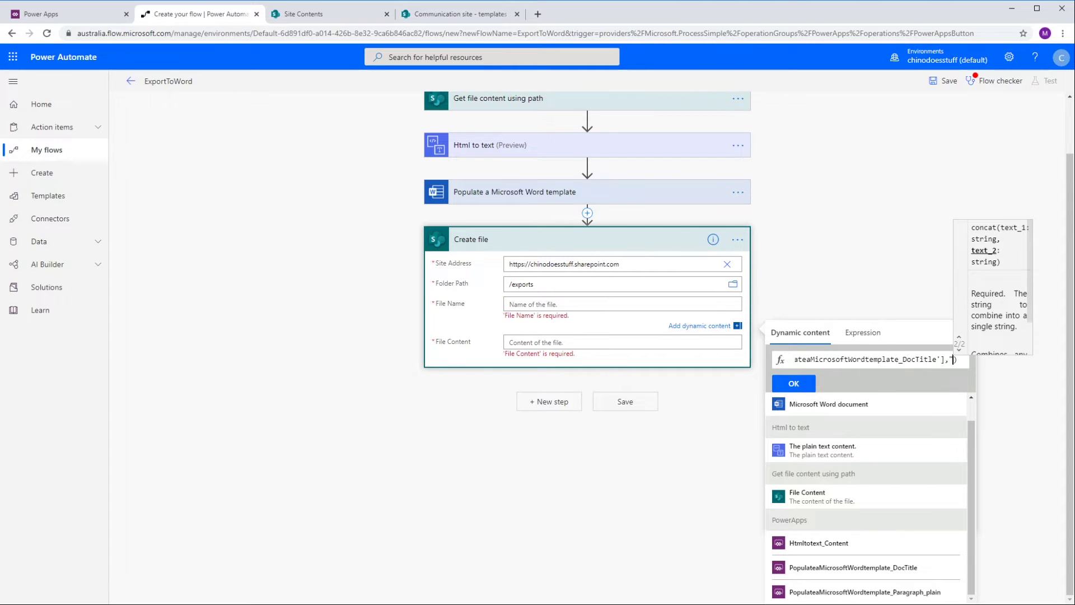
key("BackSpace")
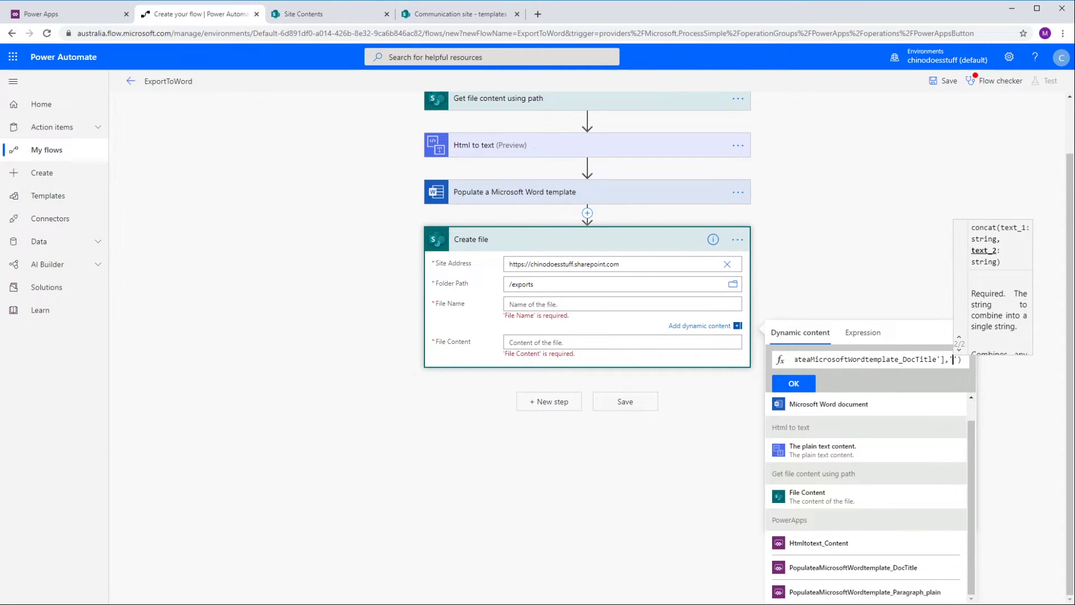
type("'],'.do")
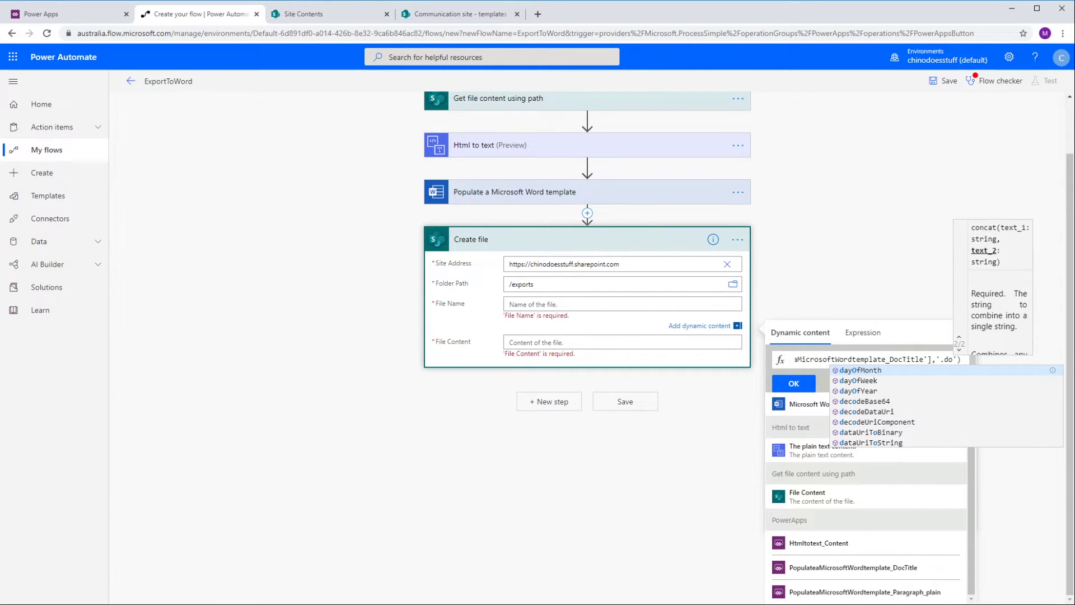
type("cx")
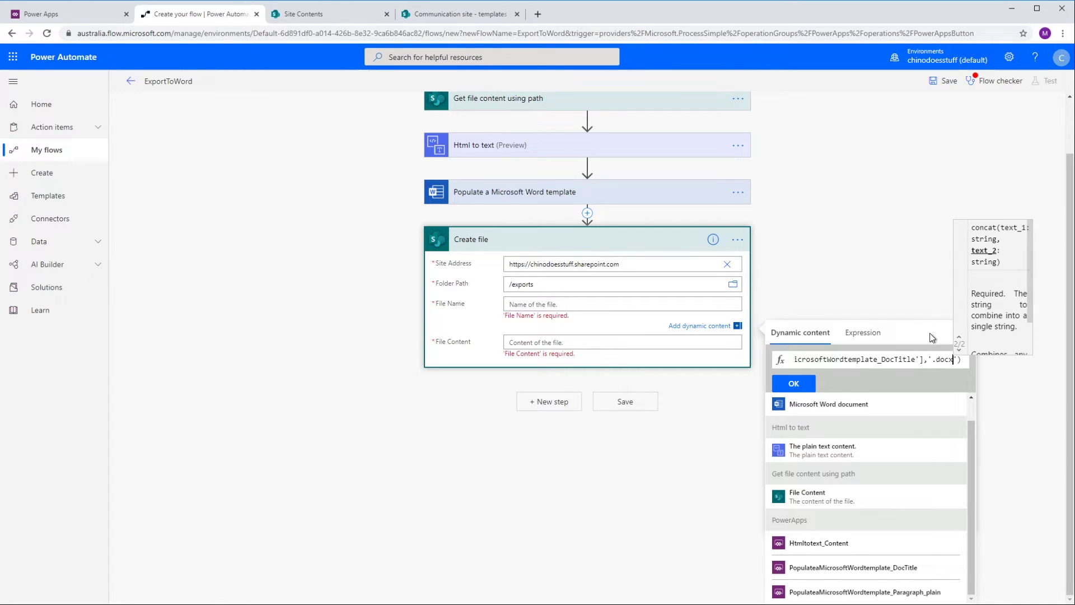
left_click(795, 384)
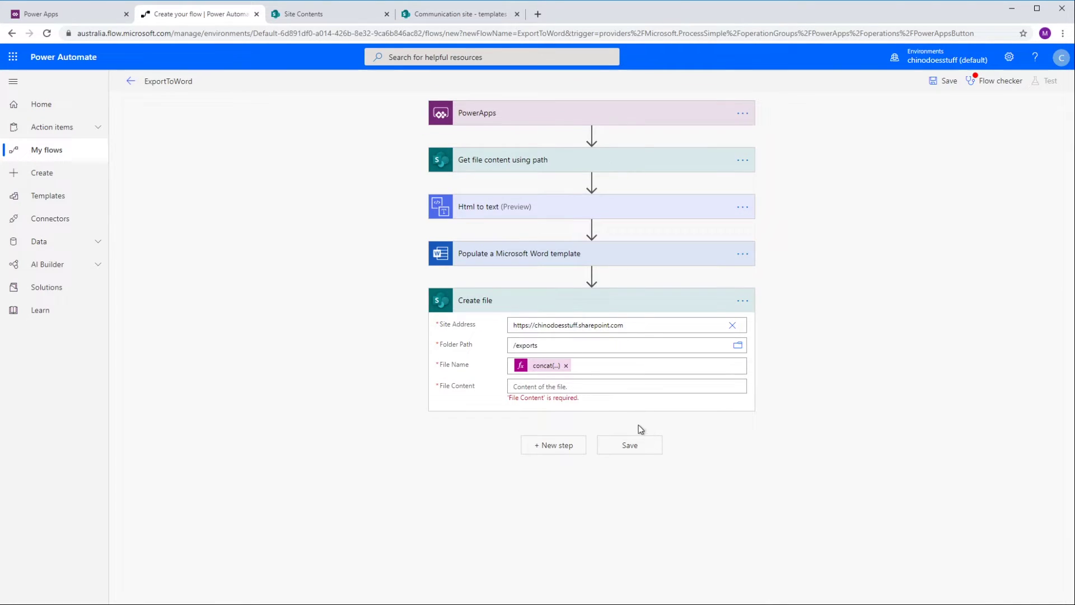
Set the Create file action's File Content to the populated Microsoft Word document and save the flow
left_click(540, 387)
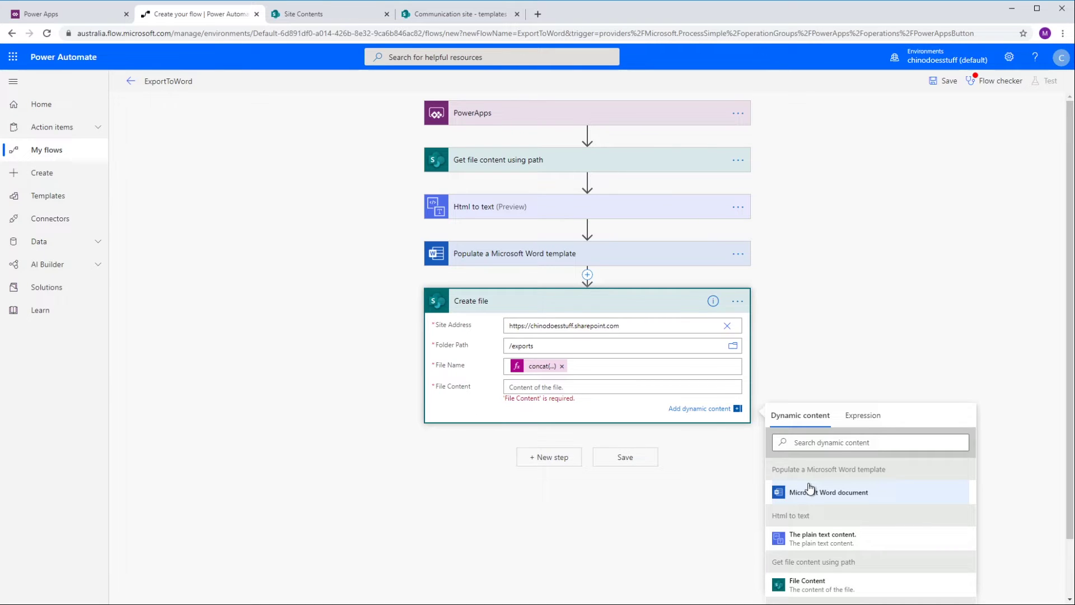
scroll(845, 480, "down", 1)
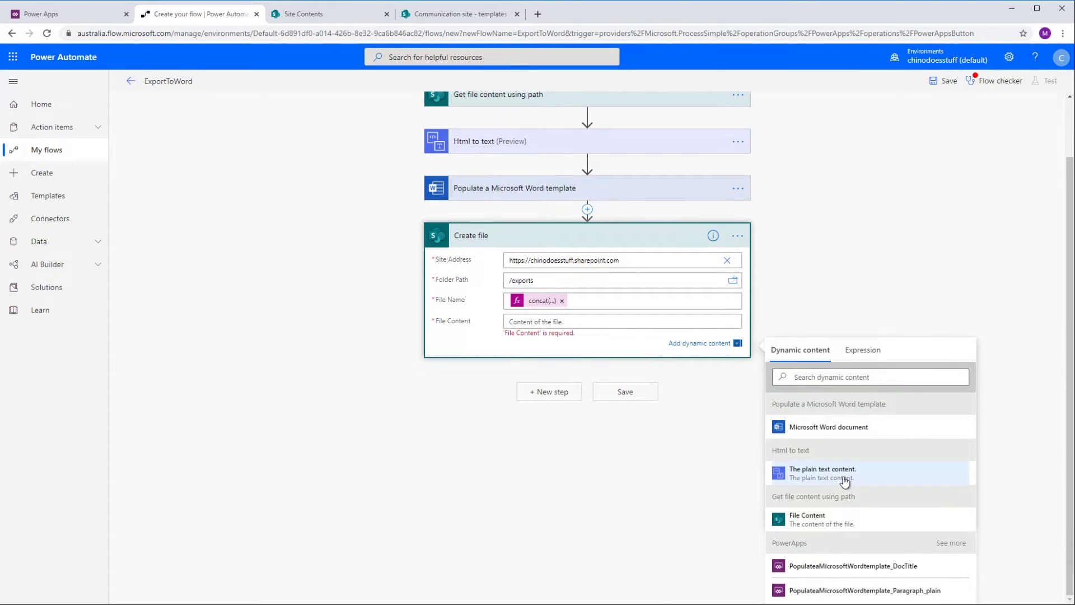
scroll(845, 480, "up", 1)
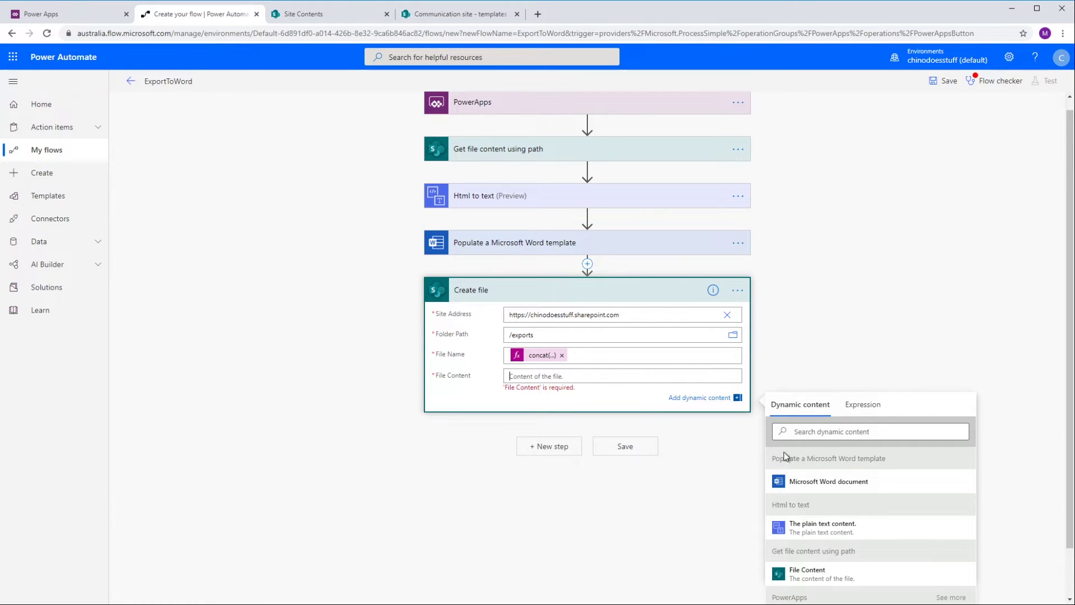
left_click(868, 482)
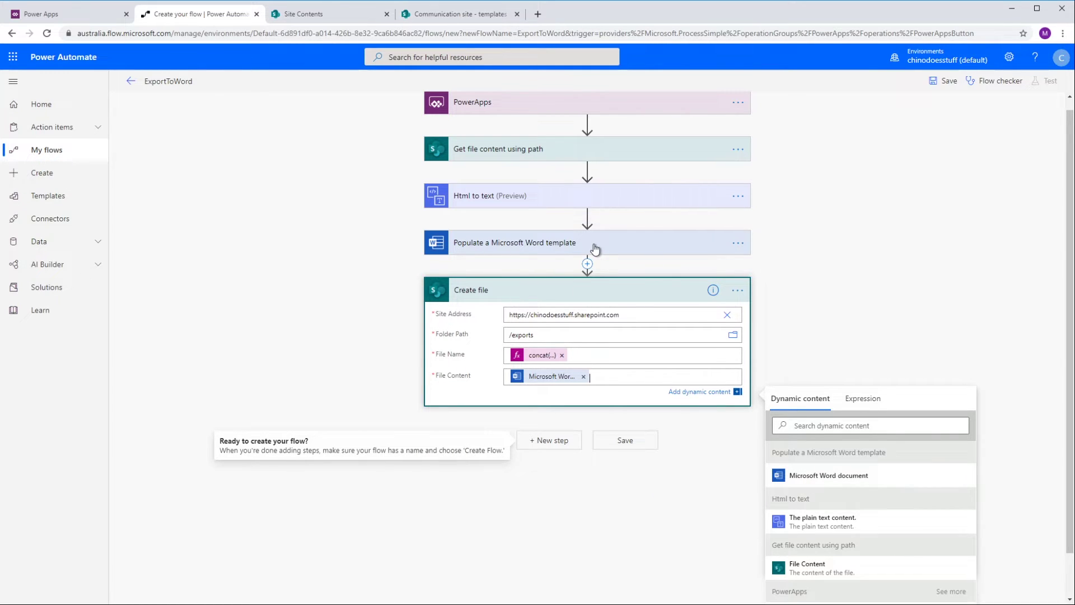
left_click(687, 479)
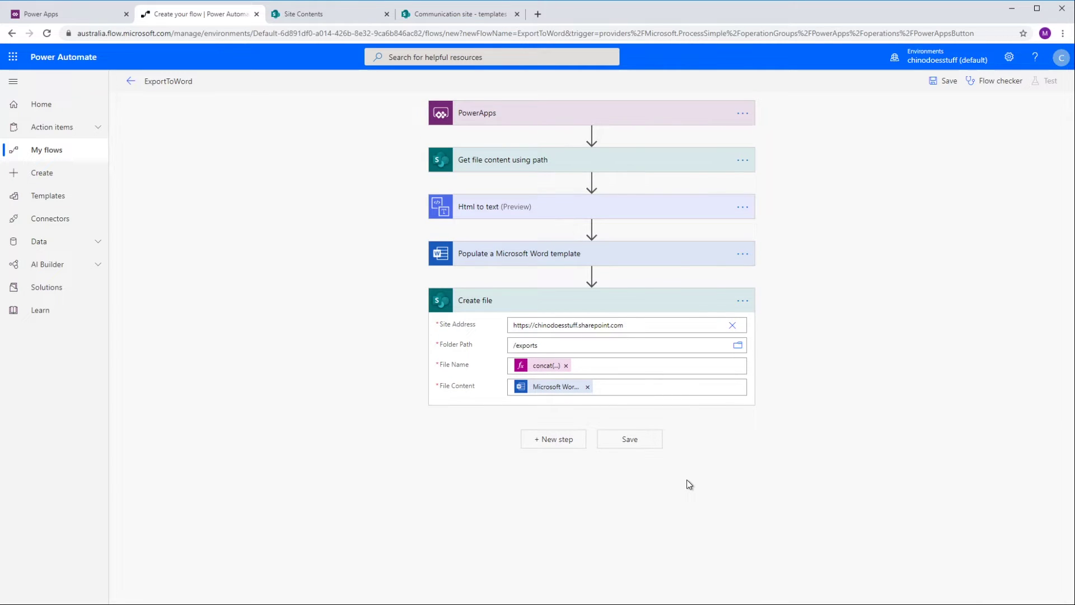
left_click(628, 446)
Switch to Power Apps and create a blank tablet-format canvas app named Word Export
left_click(84, 14)
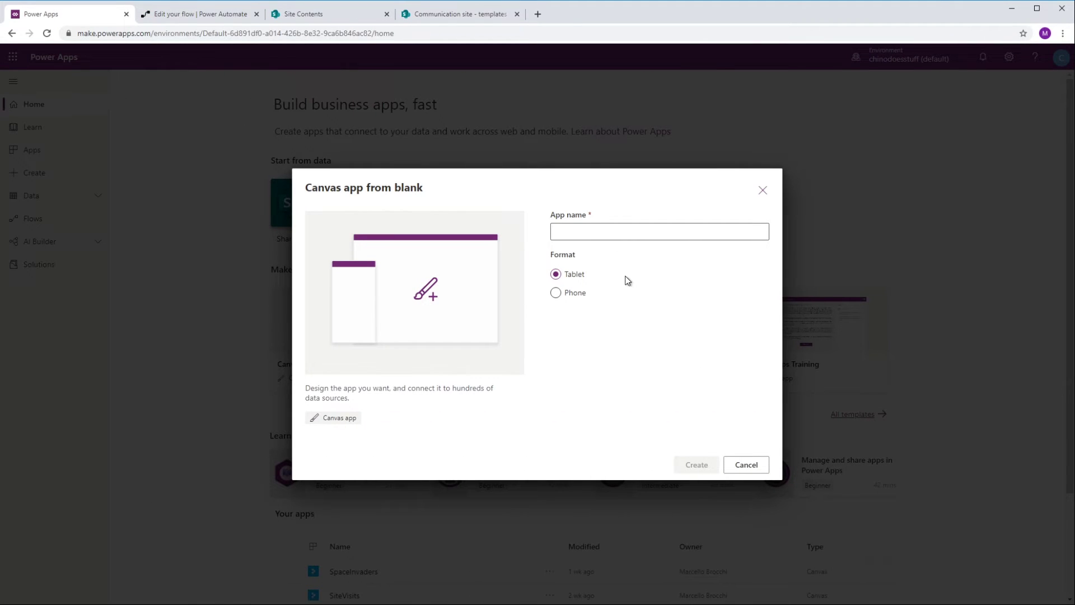
left_click(617, 229)
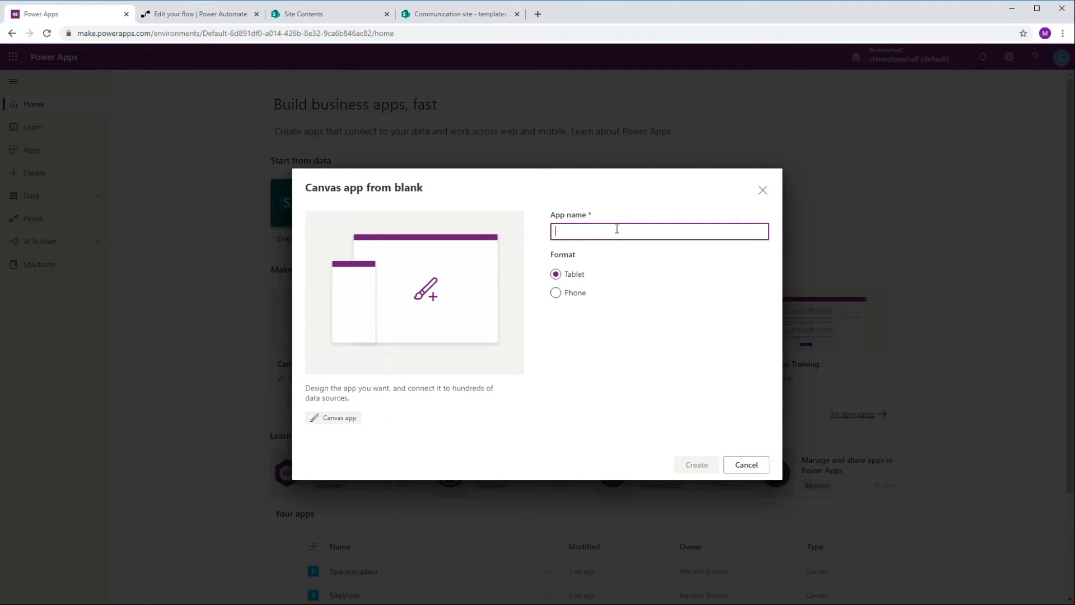
type("Word Expo")
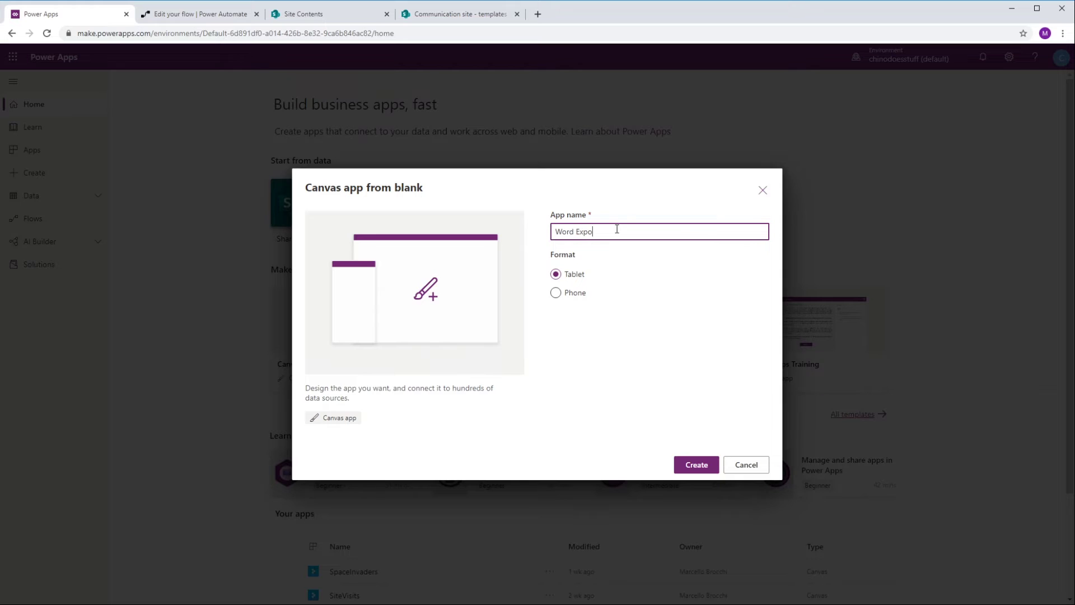
type("rt")
left_click(694, 465)
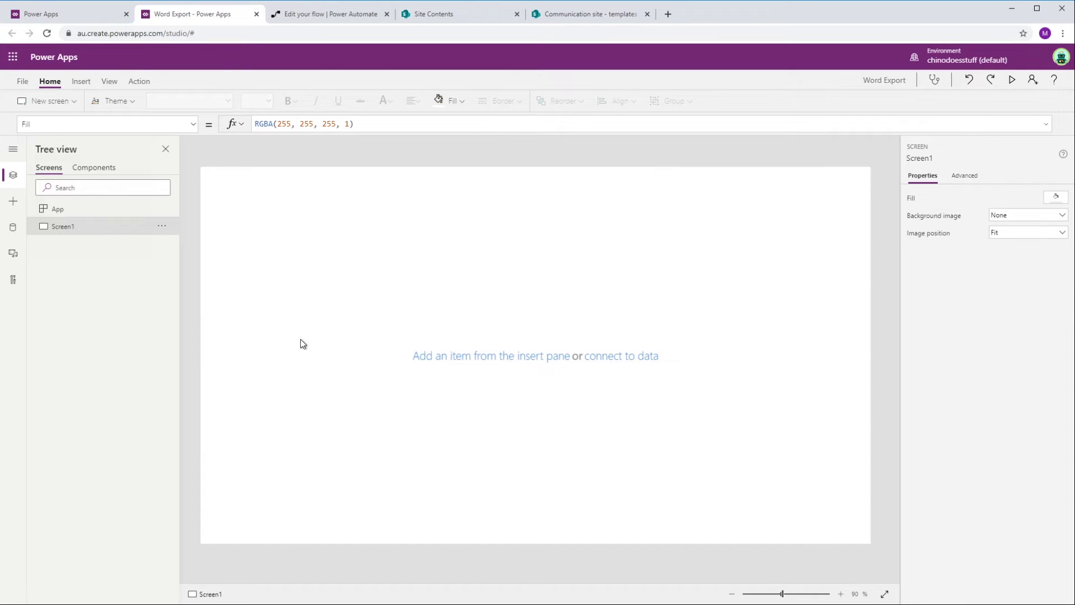
Insert a label on Screen1 and set its text to "Document Title"
left_click(82, 81)
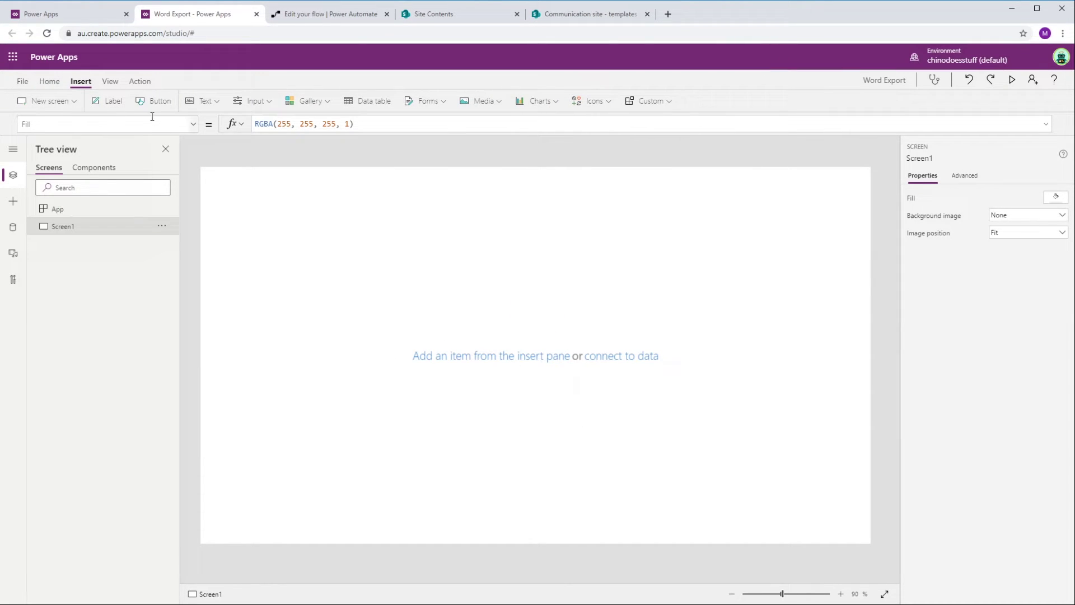
left_click(207, 104)
left_click(224, 120)
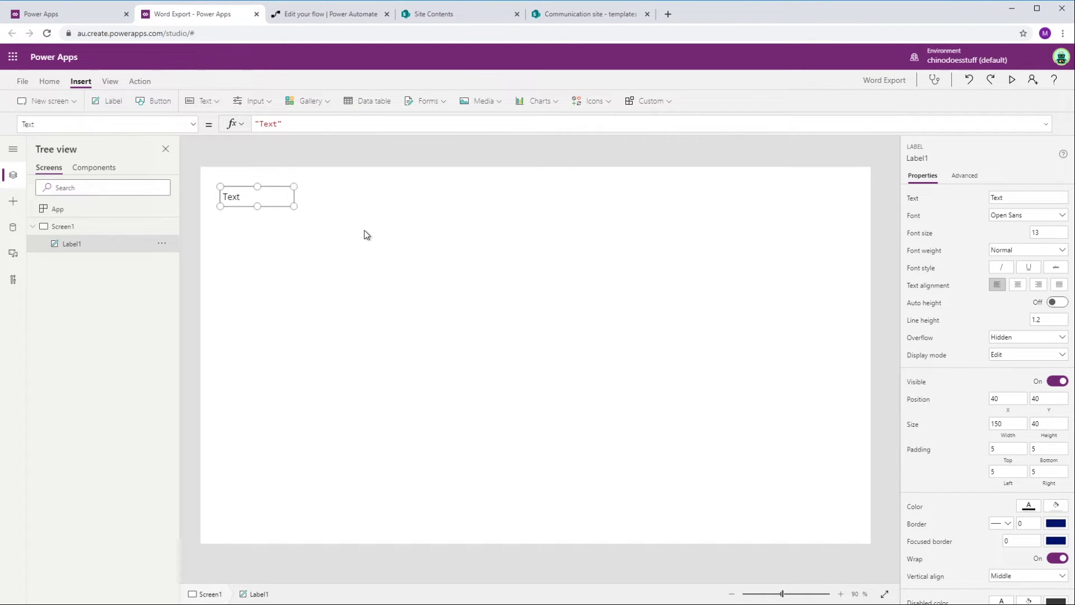
double_click(270, 124)
type("Doc")
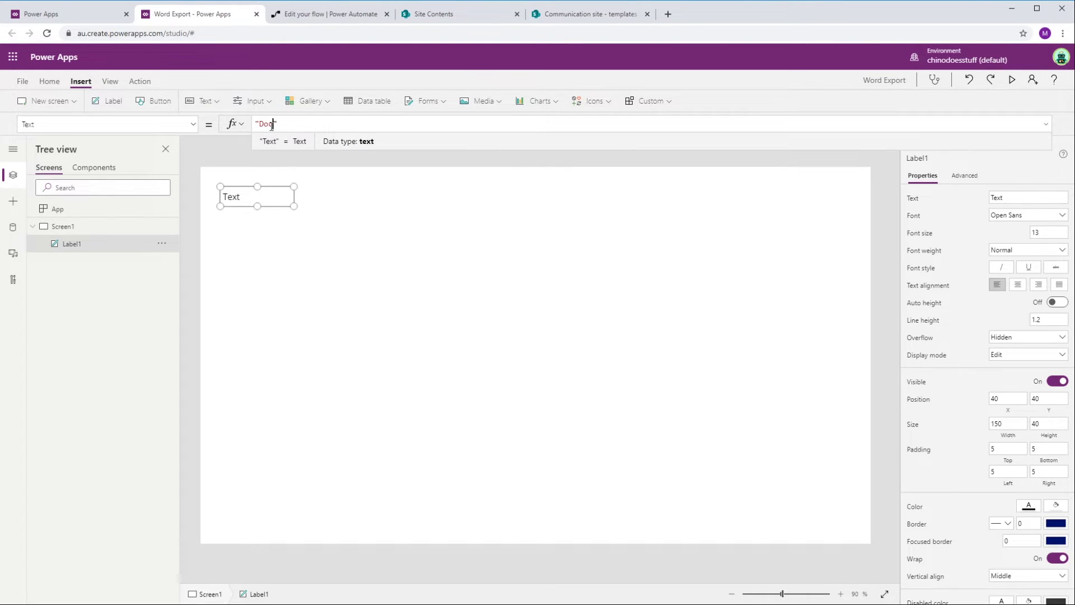
type("ument Titlew")
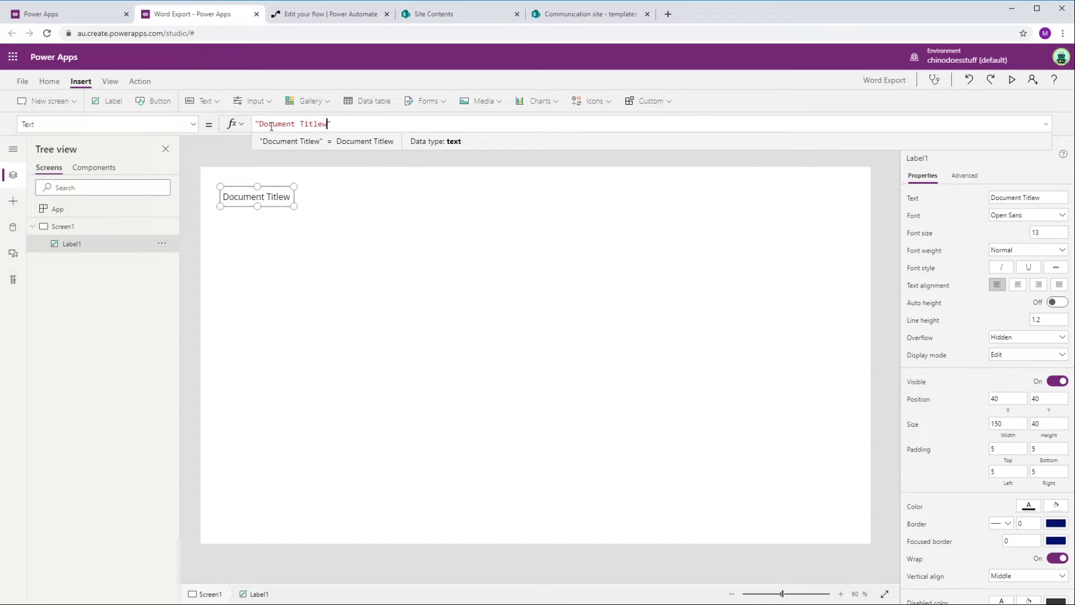
key("BackSpace")
Make the Document Title label bold
left_click(61, 82)
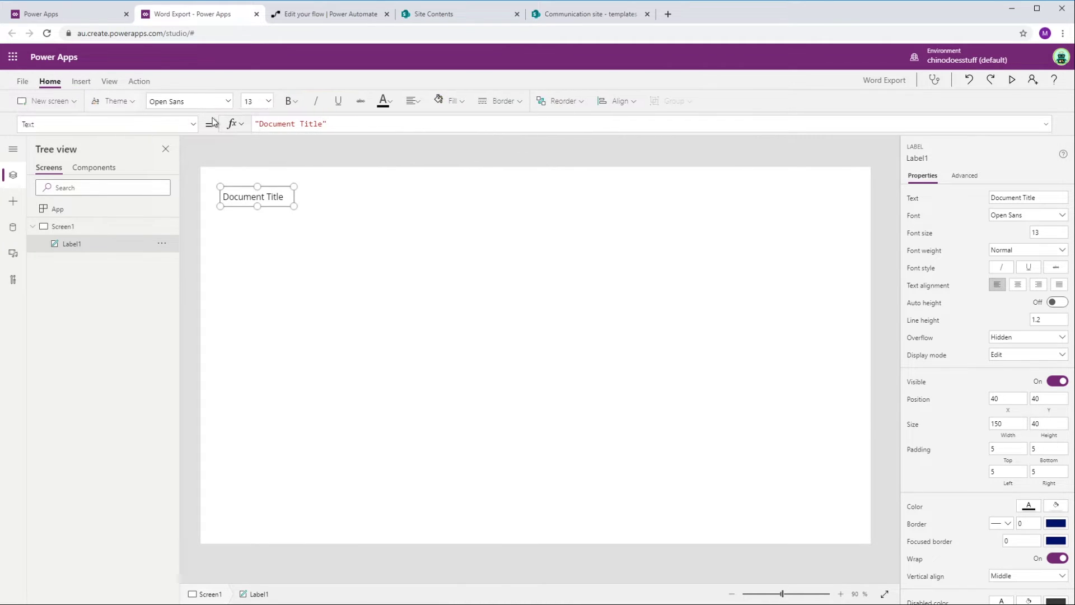
left_click(290, 101)
left_click(302, 122)
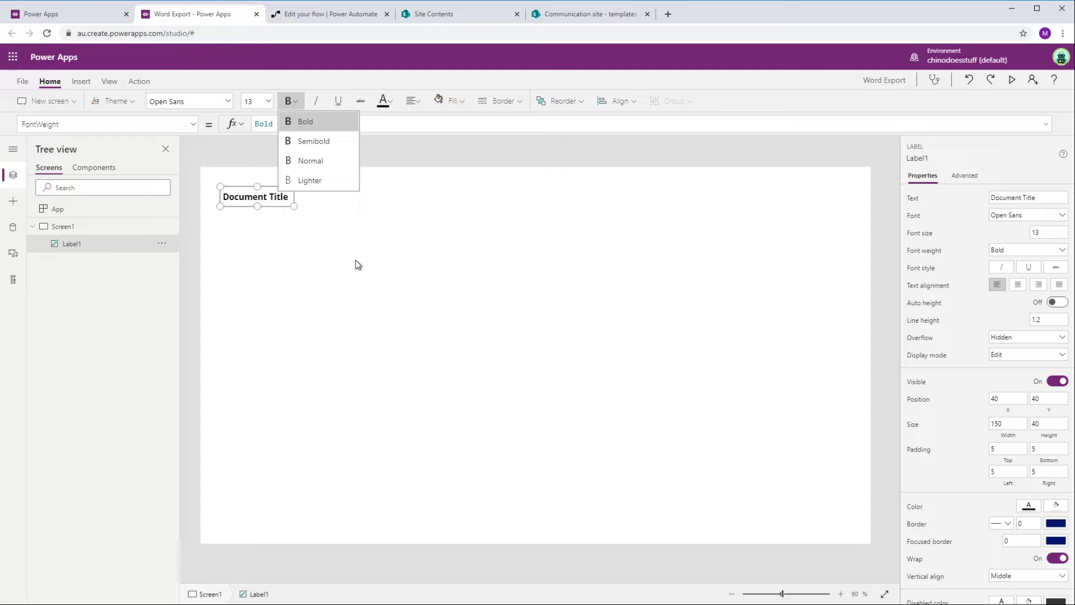
left_click(315, 203)
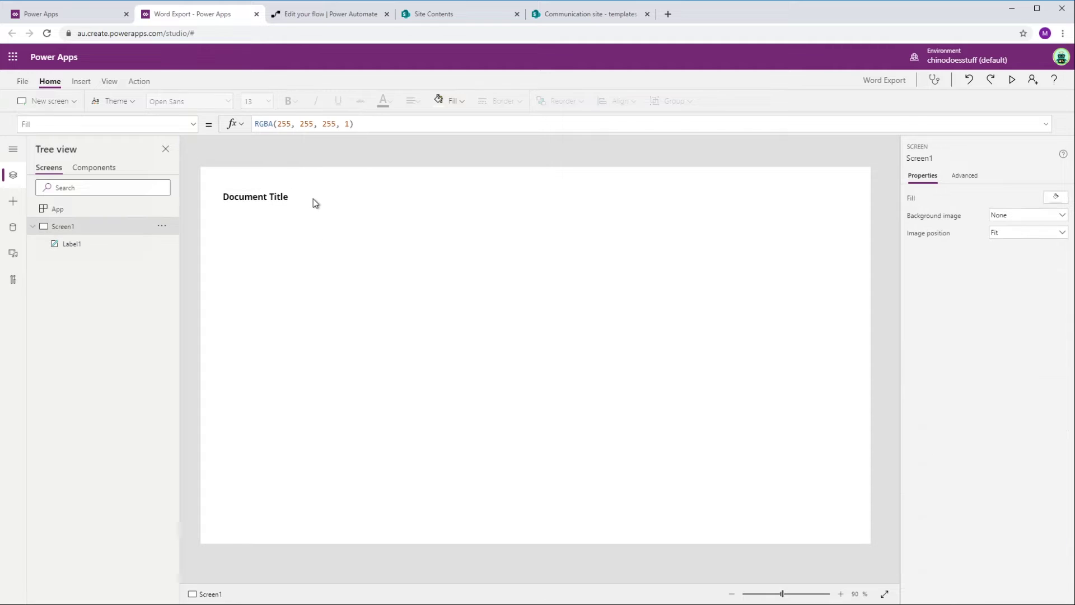
Insert a text input on Screen1 and rename it txtDocTitle
left_click(81, 81)
left_click(219, 103)
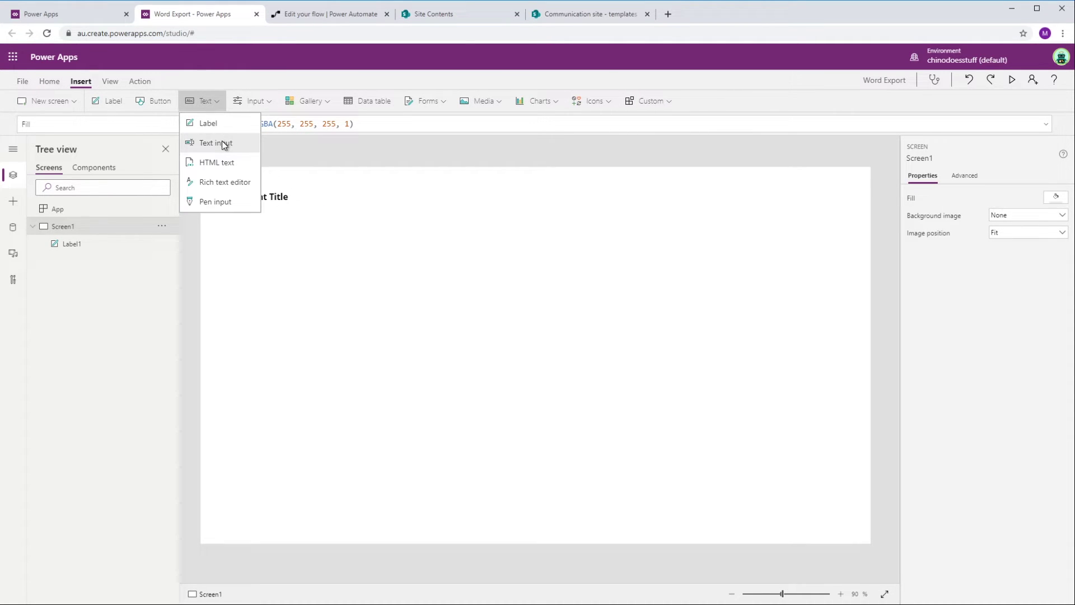
left_click(221, 143)
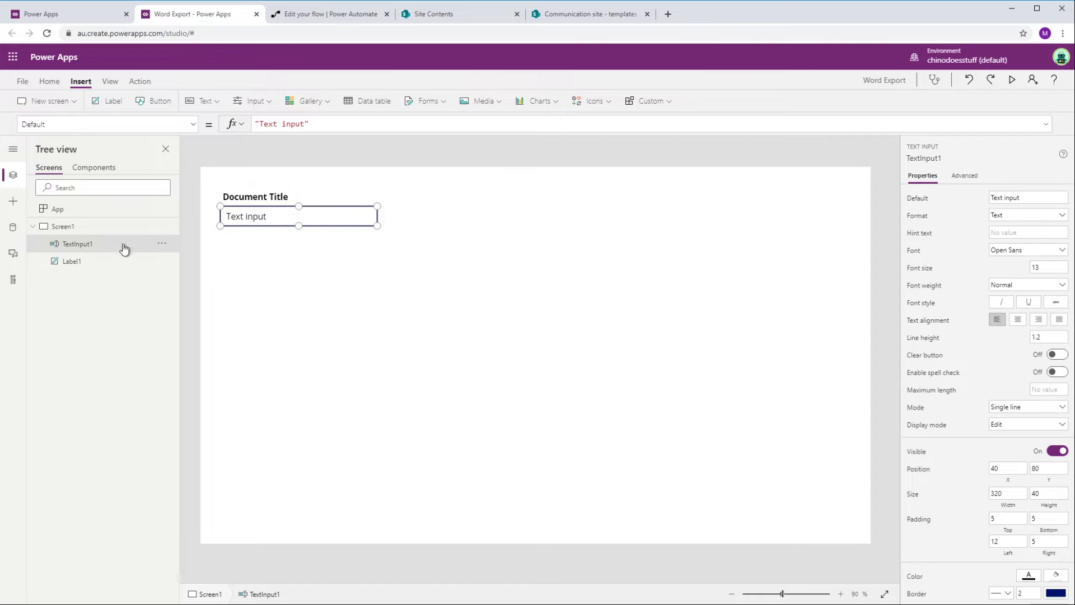
double_click(83, 244)
type("txt")
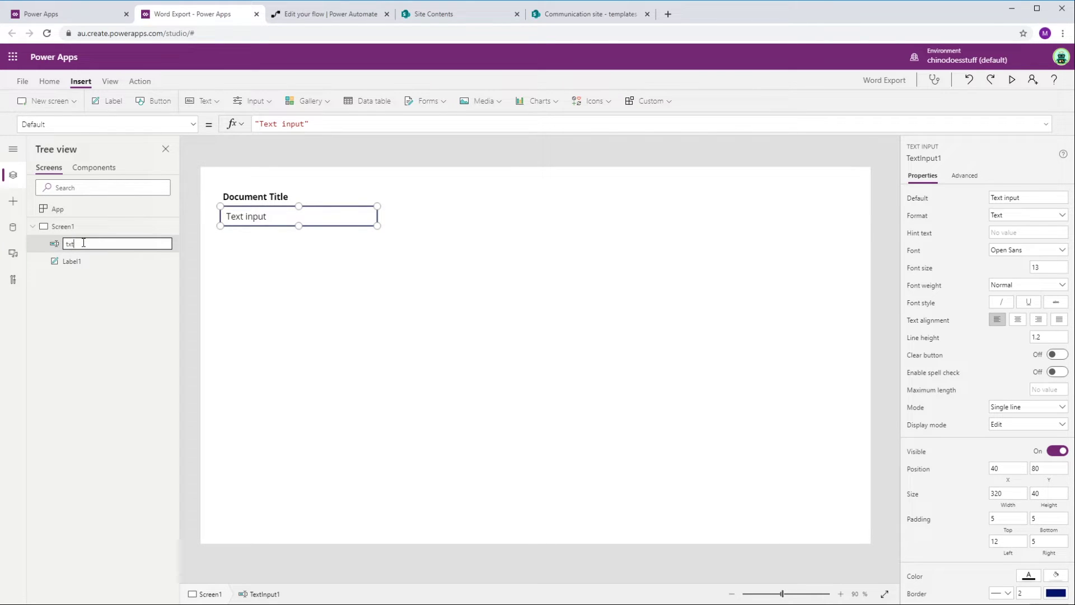
type("DocTitle")
key("Return")
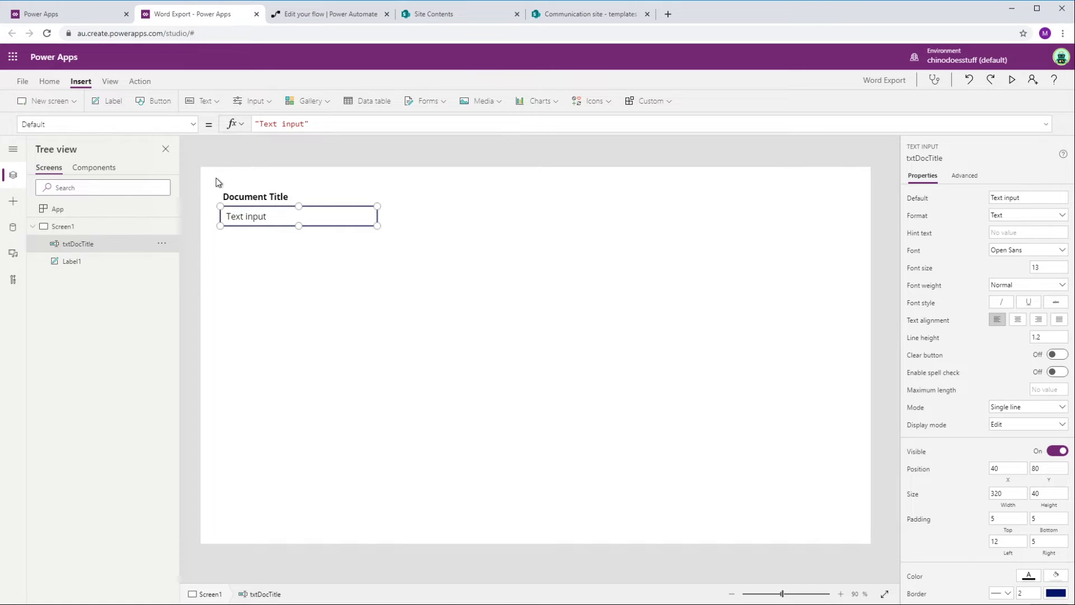
Move the Document Title label and its text input together lower on the screen, to X position 55
left_click_drag(216, 178, 415, 284)
left_click_drag(240, 201, 252, 268)
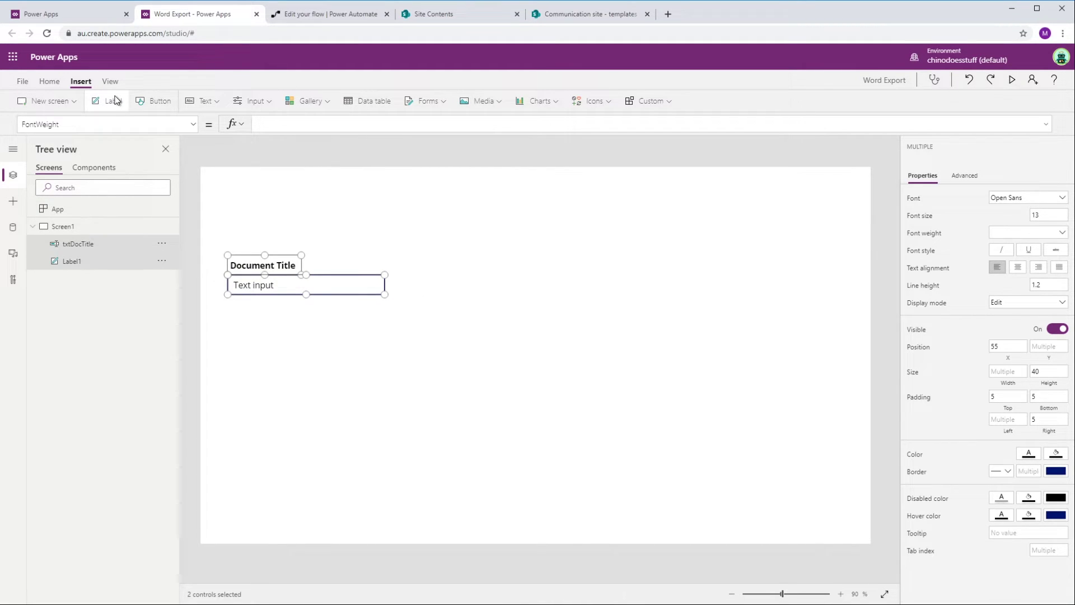
Insert a label below the txtDocTitle input at about X 55, Y 321 and set its text to "Paragraph Plain"
left_click(112, 101)
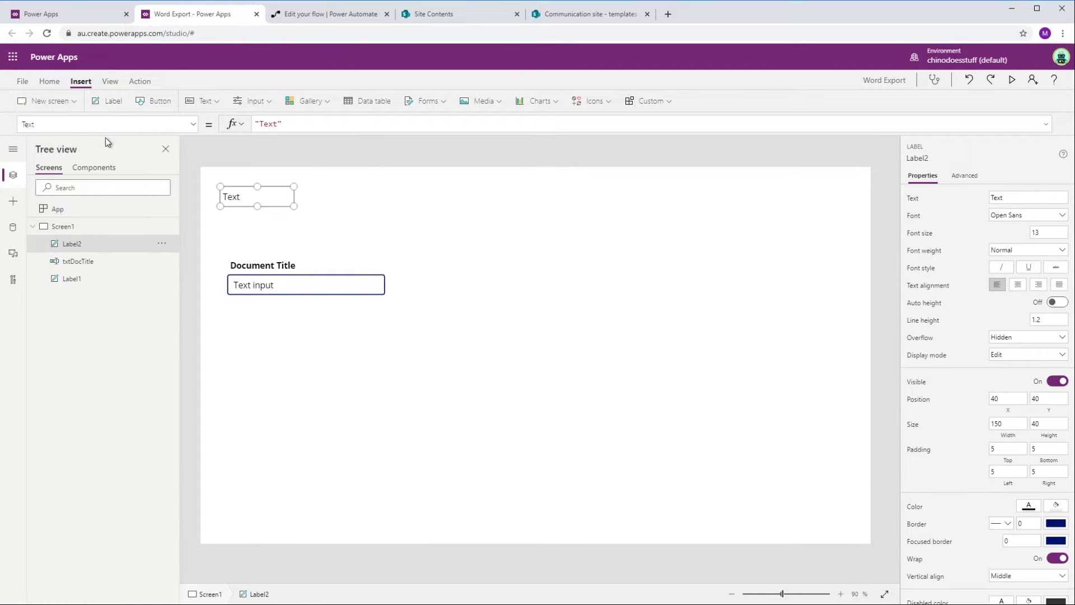
left_click_drag(253, 195, 260, 333)
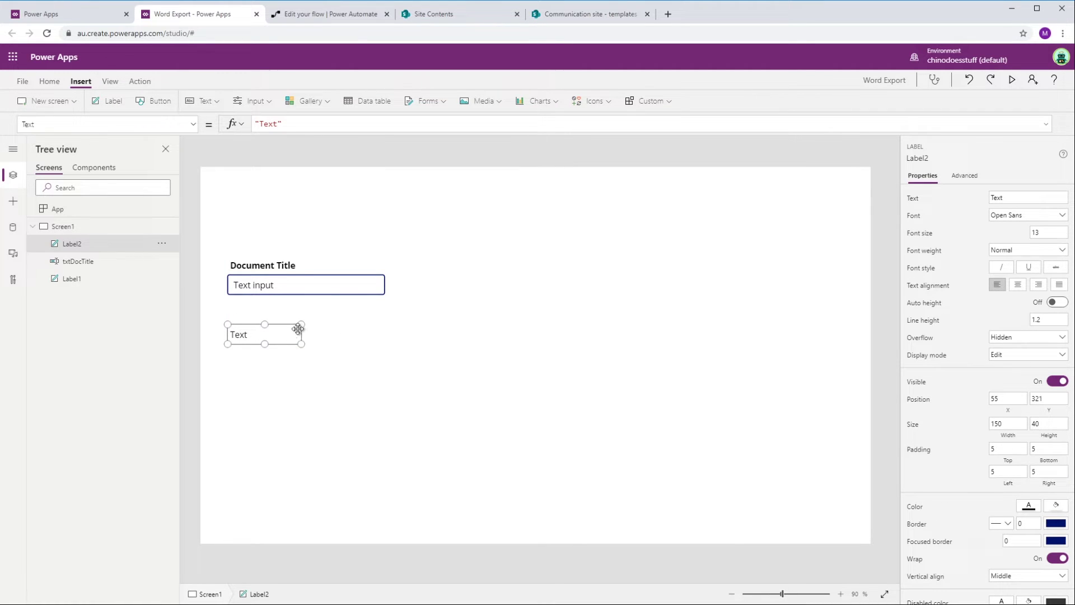
double_click(268, 123)
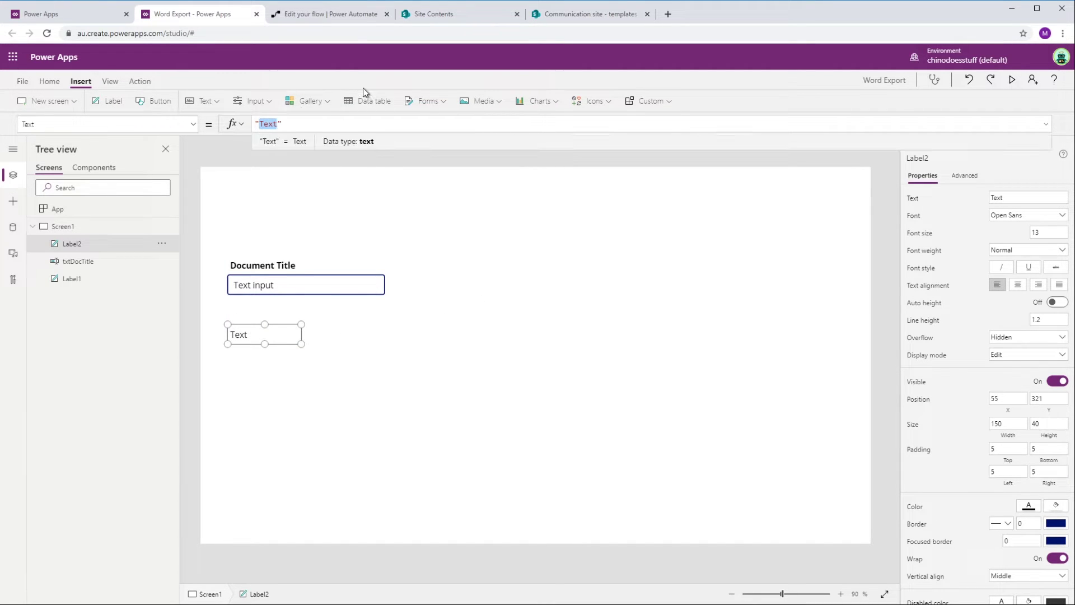
type("Pas")
key("BackSpace")
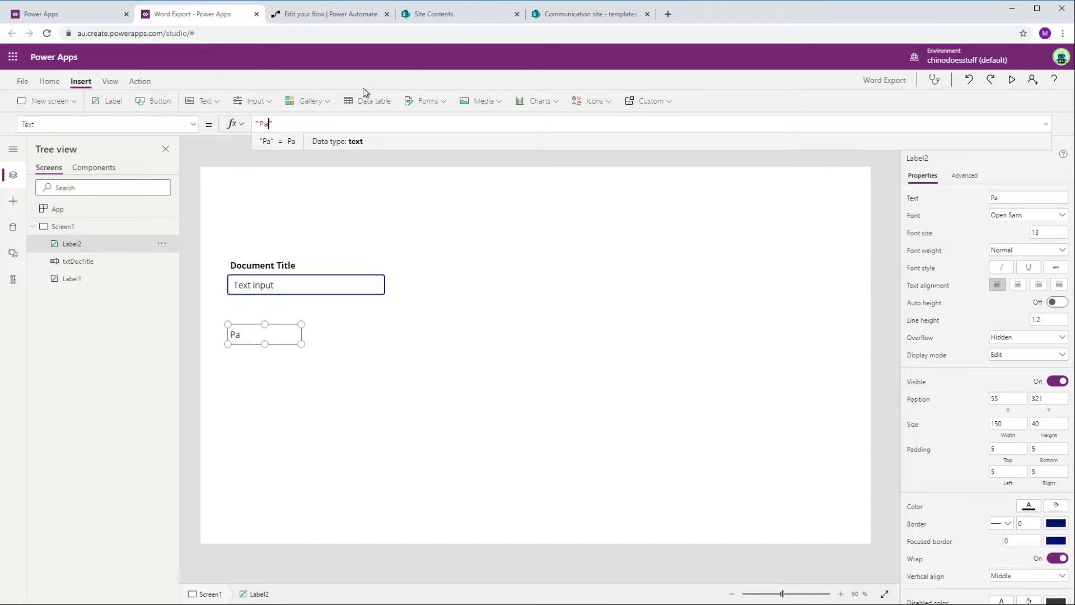
type("rah")
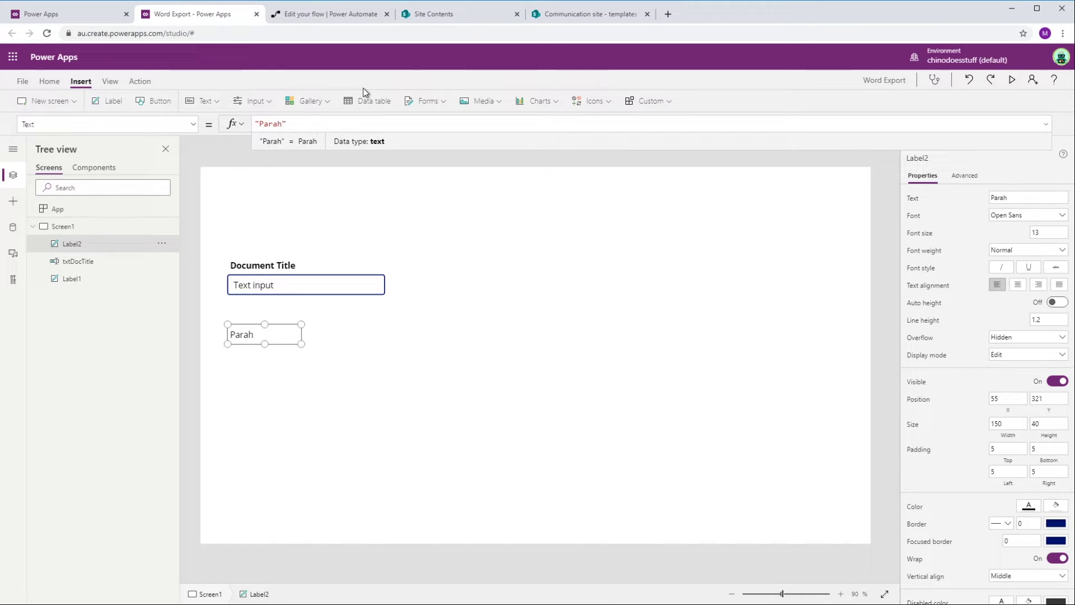
key("BackSpace")
type("gfr")
key("BackSpace")
key("BackSpace")
type("r")
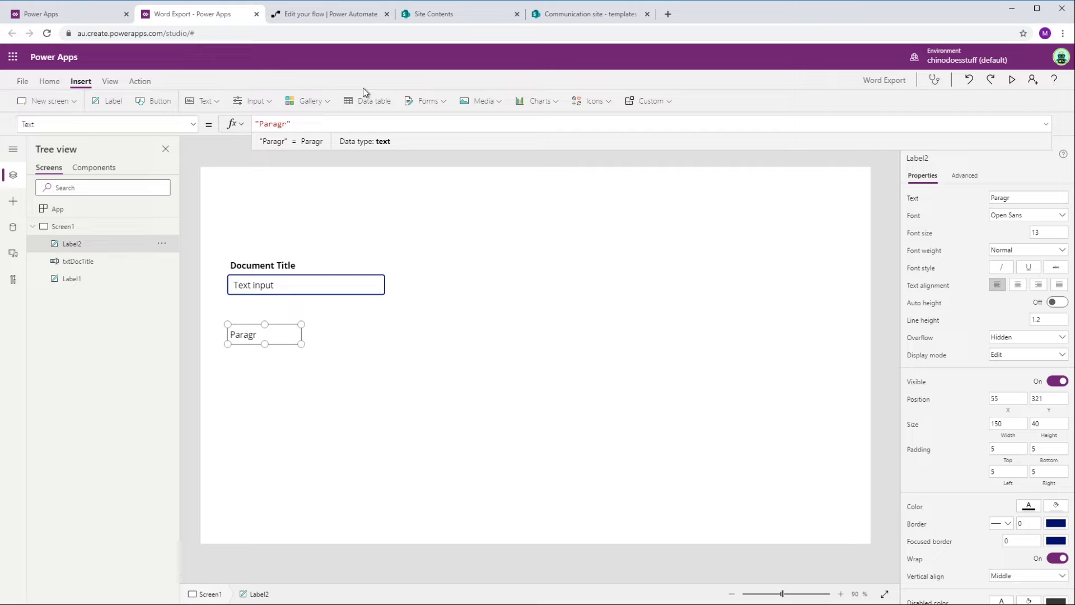
type("aph Plain")
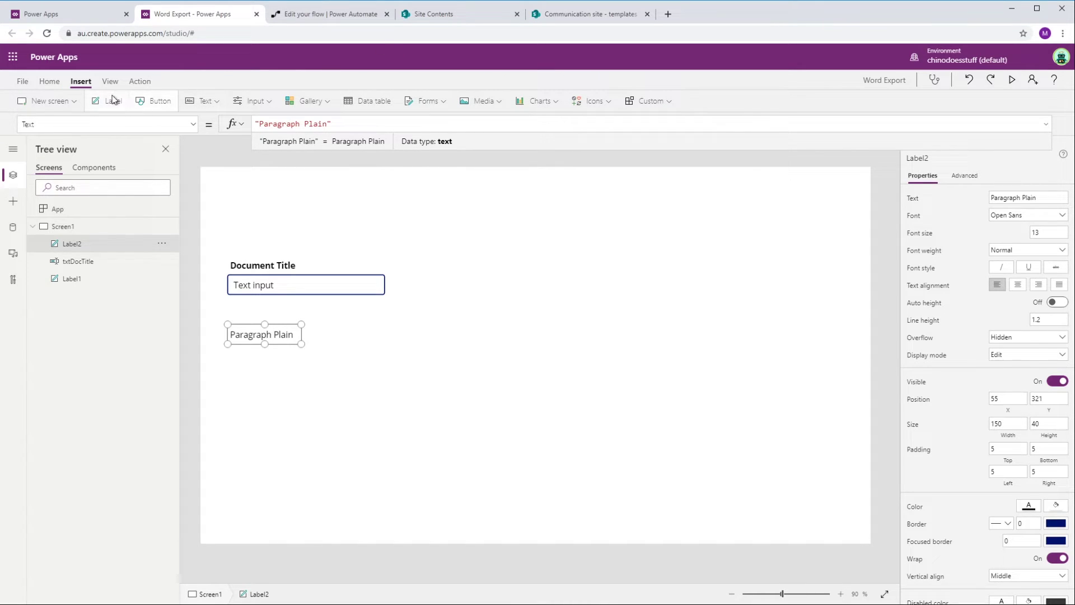
Make the Paragraph Plain label bold
left_click(49, 81)
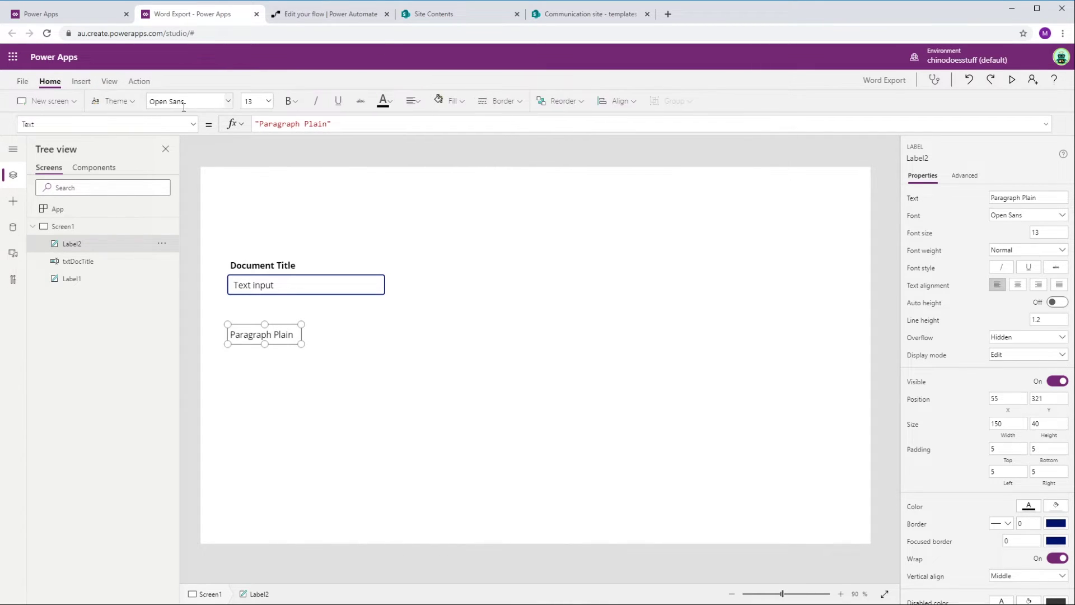
left_click(290, 101)
left_click(308, 122)
left_click(348, 343)
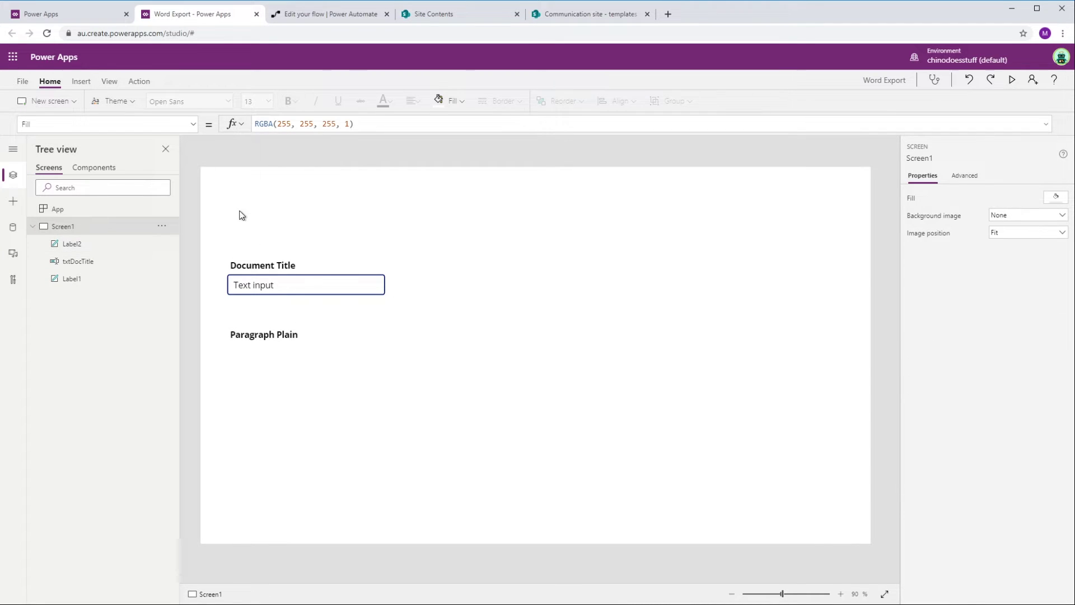
Insert a text input and place it directly beneath the Paragraph Plain label, at X 55, Y 361
left_click(81, 82)
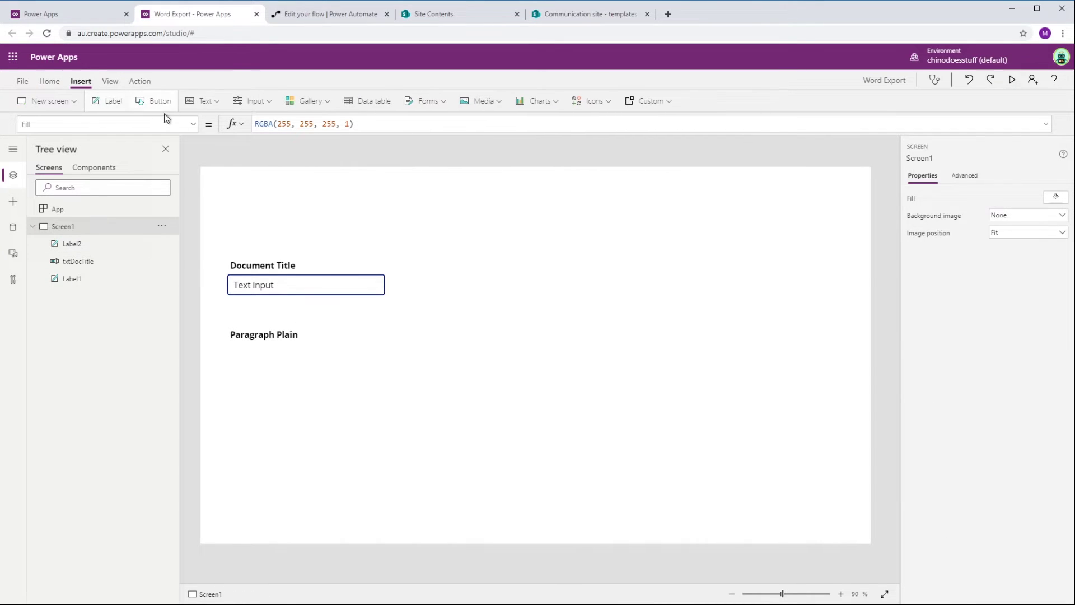
left_click(214, 101)
left_click(249, 141)
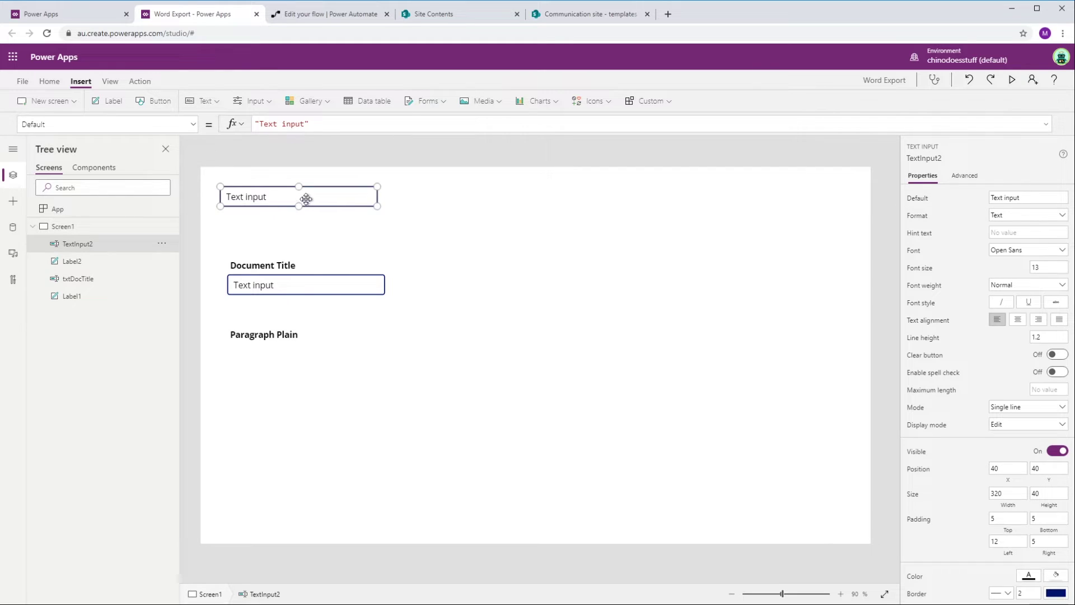
left_click_drag(305, 196, 314, 356)
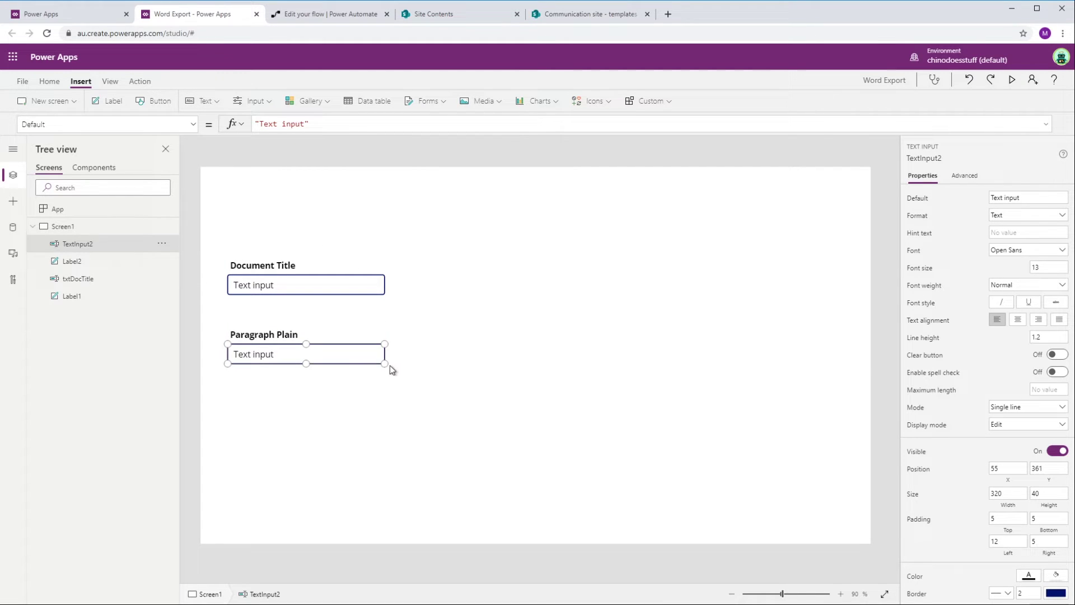
Enlarge the Paragraph Plain text input to about 1221 wide and 141 high and set its mode to Multiline
left_click_drag(385, 363, 827, 401)
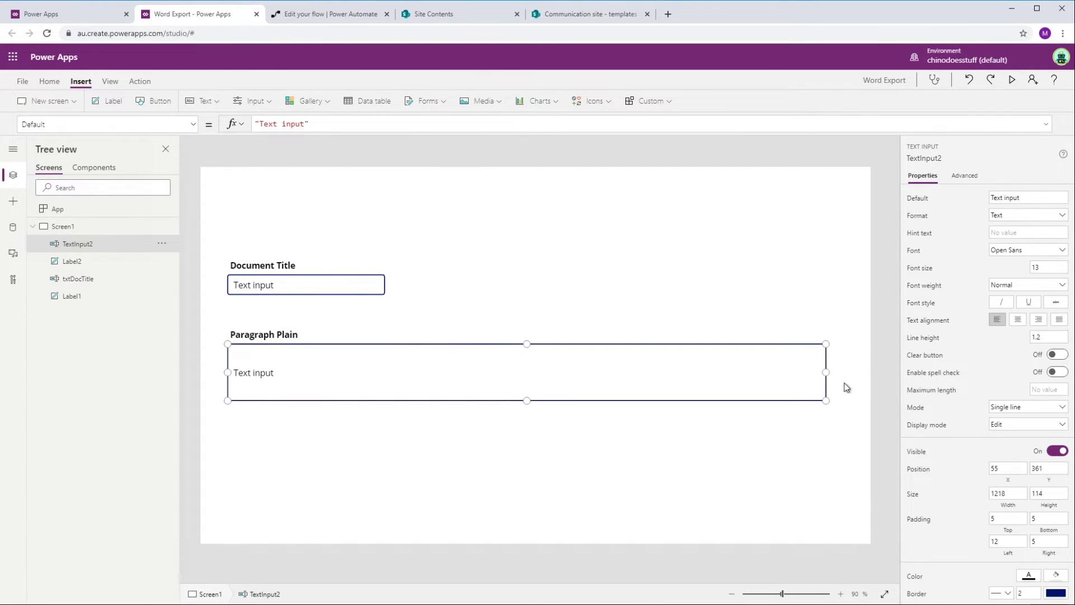
left_click(1060, 410)
left_click(1021, 418)
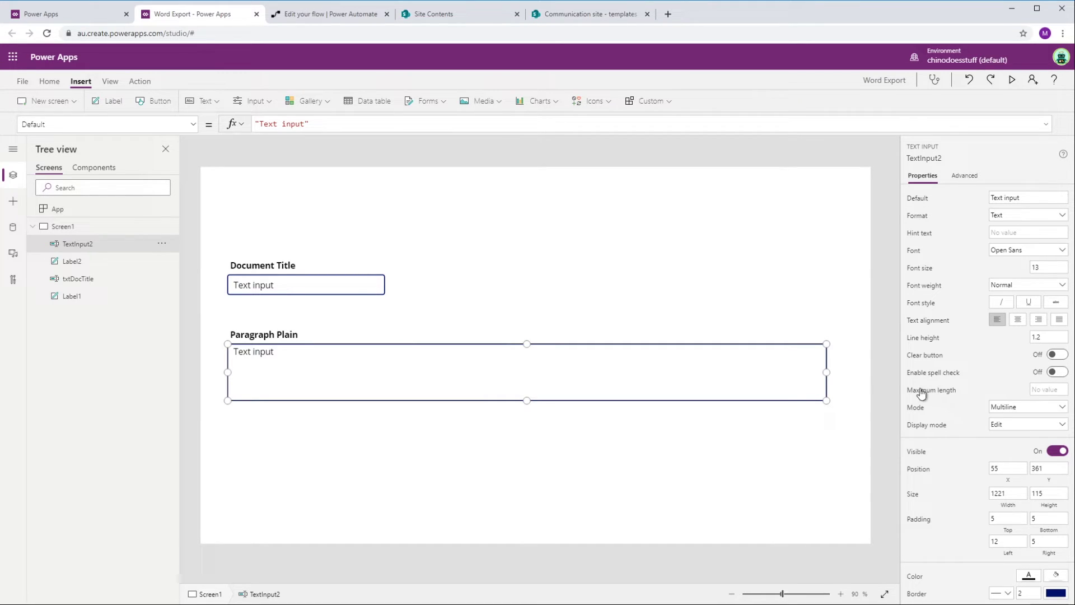
left_click_drag(527, 400, 527, 414)
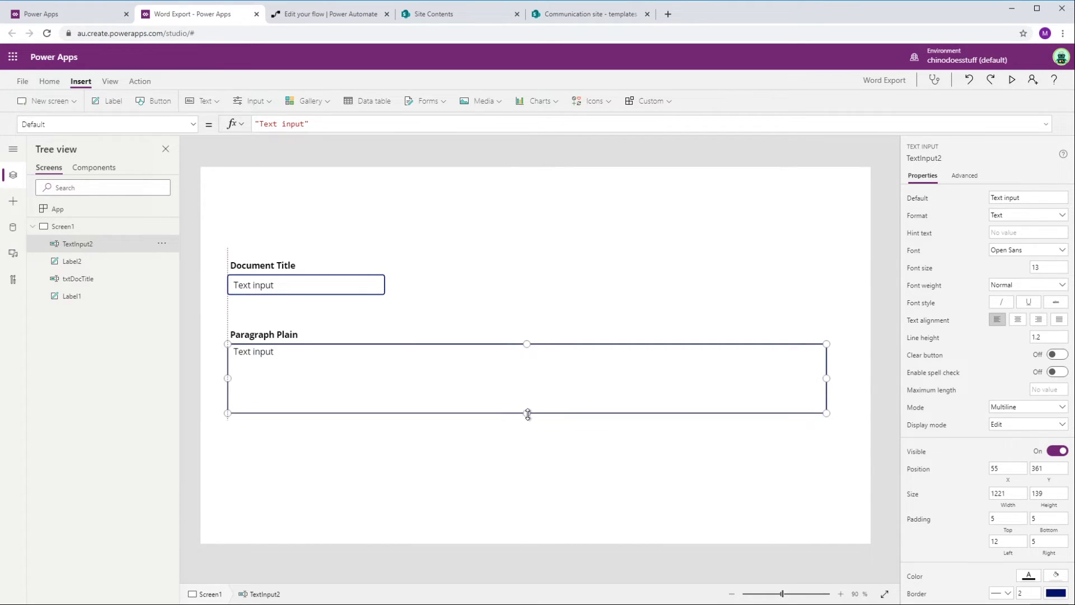
Move the Paragraph Plain label and its text input up together, closer to the Document Title input
left_click_drag(225, 315, 869, 456)
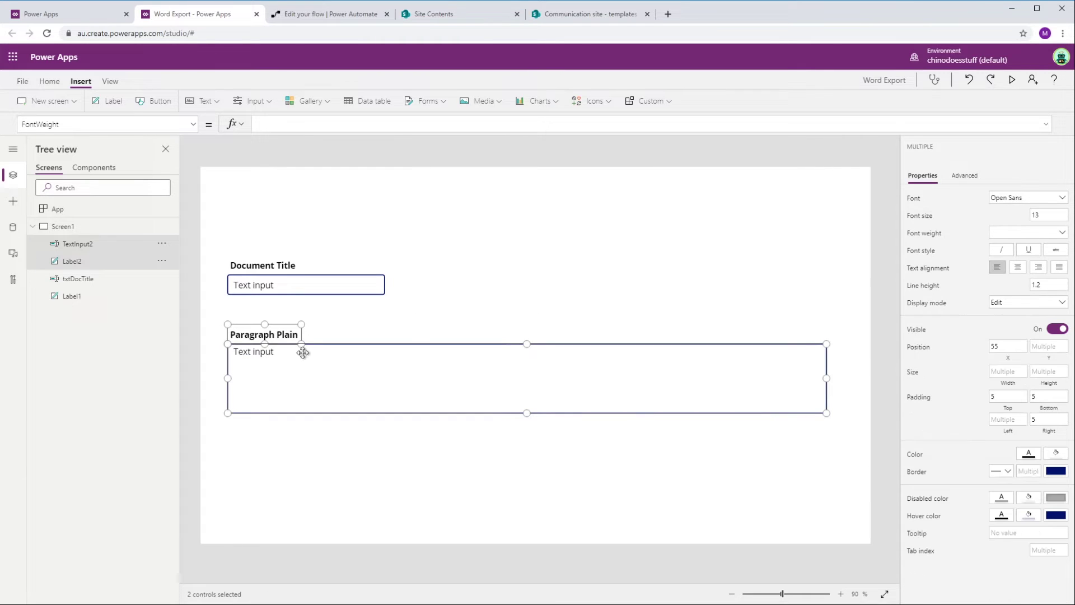
left_click_drag(272, 339, 273, 321)
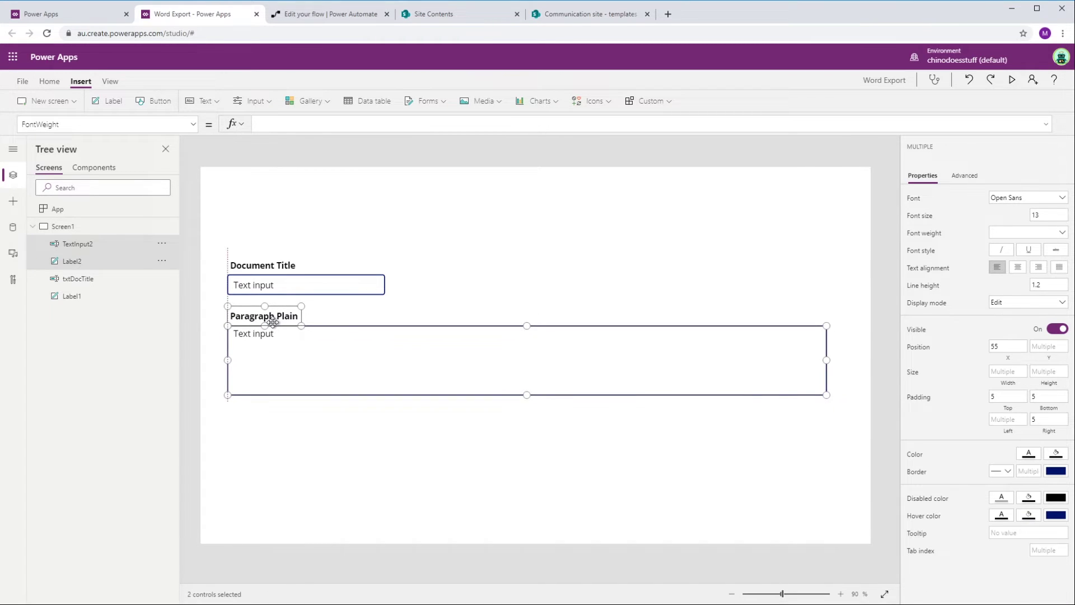
Insert a label below the Paragraph Plain input at about X 55, Y 502 and set its text to "Paragraph Rich"
left_click(112, 101)
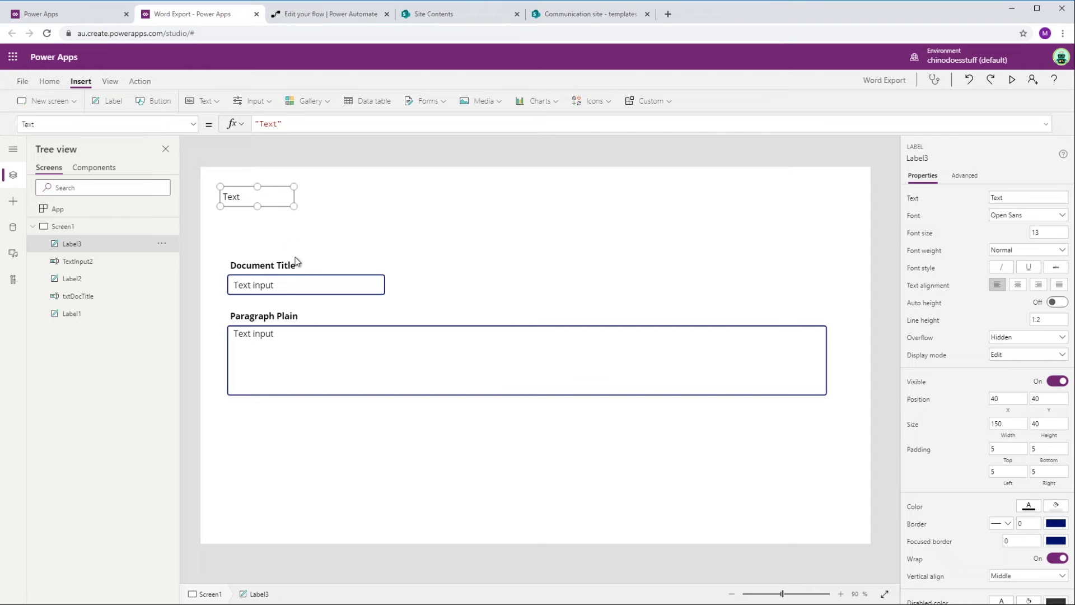
left_click_drag(271, 196, 278, 423)
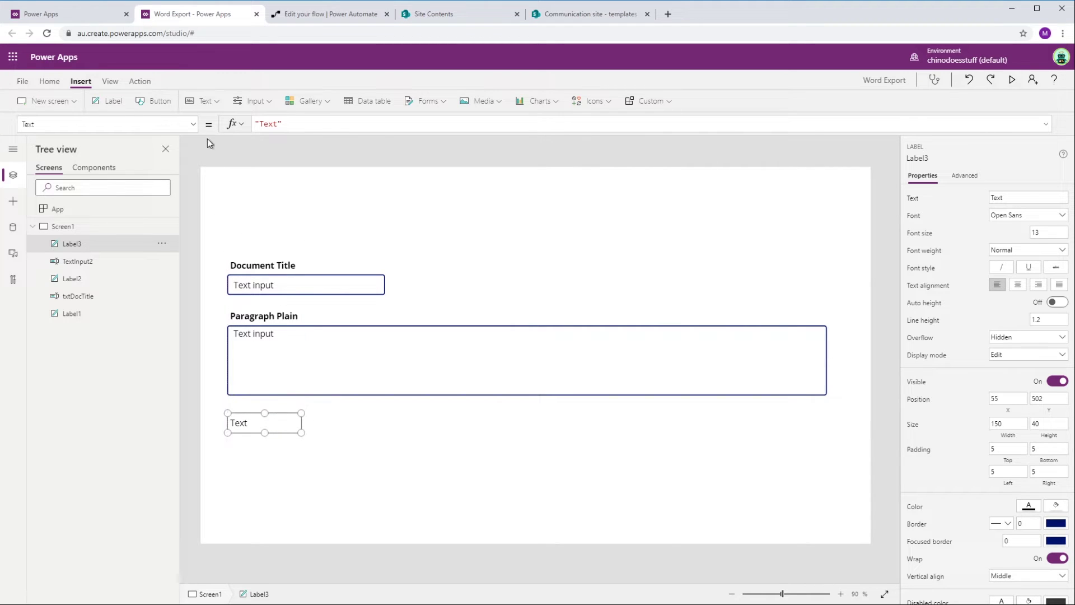
double_click(276, 124)
type("Para")
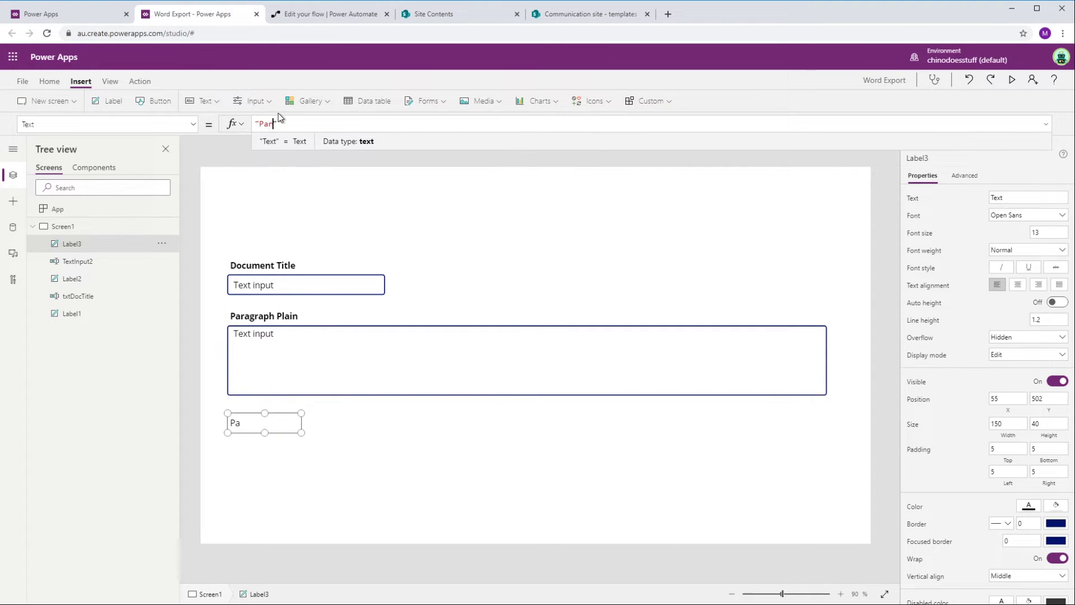
type("grph Ri")
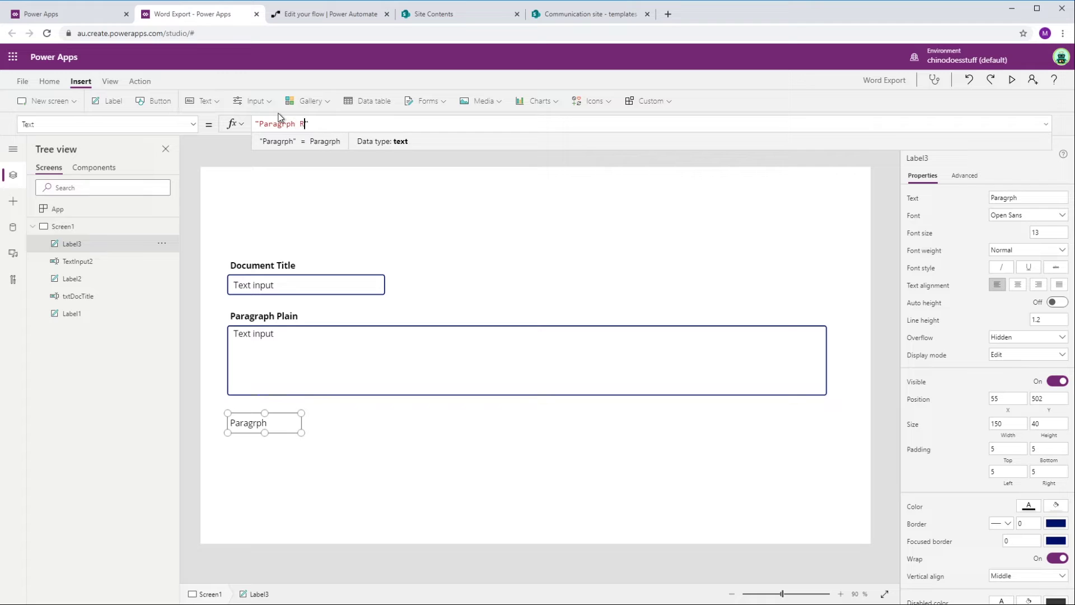
key("BackSpace")
key("BackSpace")
key("BackSpace")
key("BackSpace")
key("BackSpace")
key("BackSpace")
type("raph ")
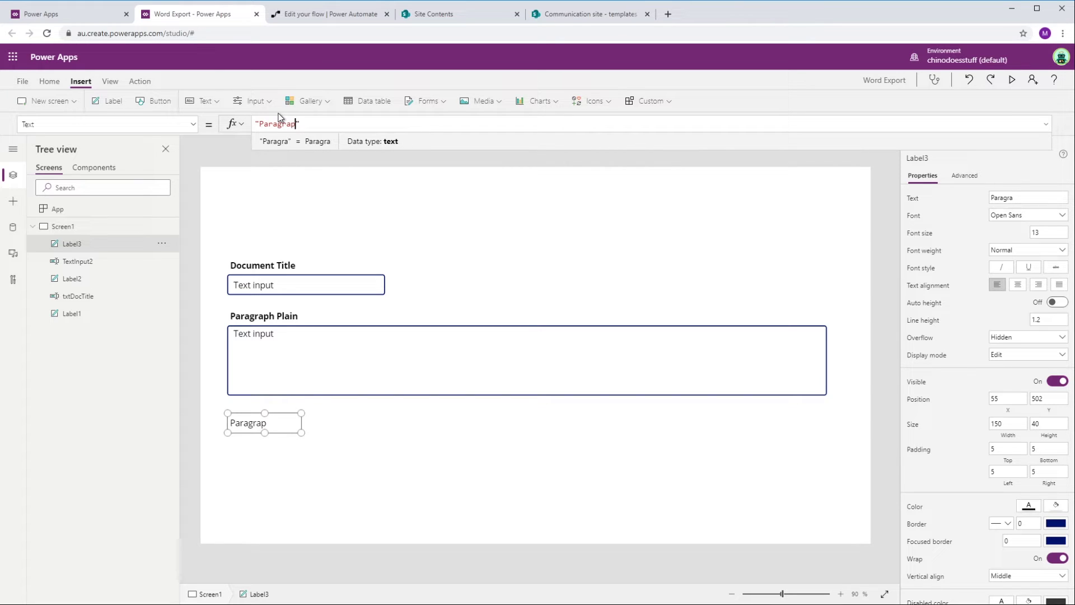
type("Rich")
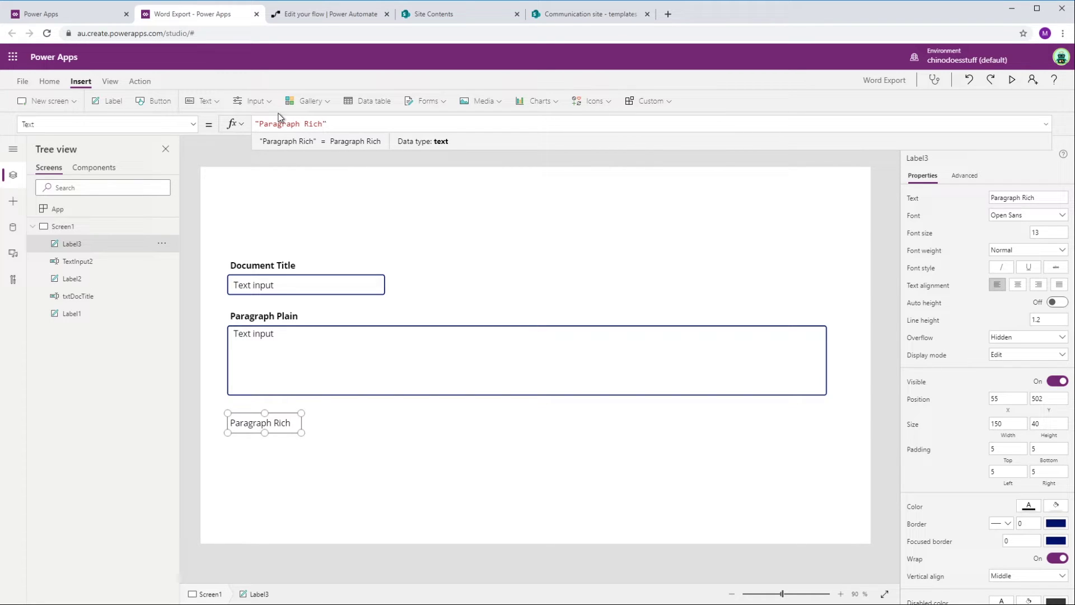
left_click(341, 424)
Make the Paragraph Rich label bold
left_click(258, 428)
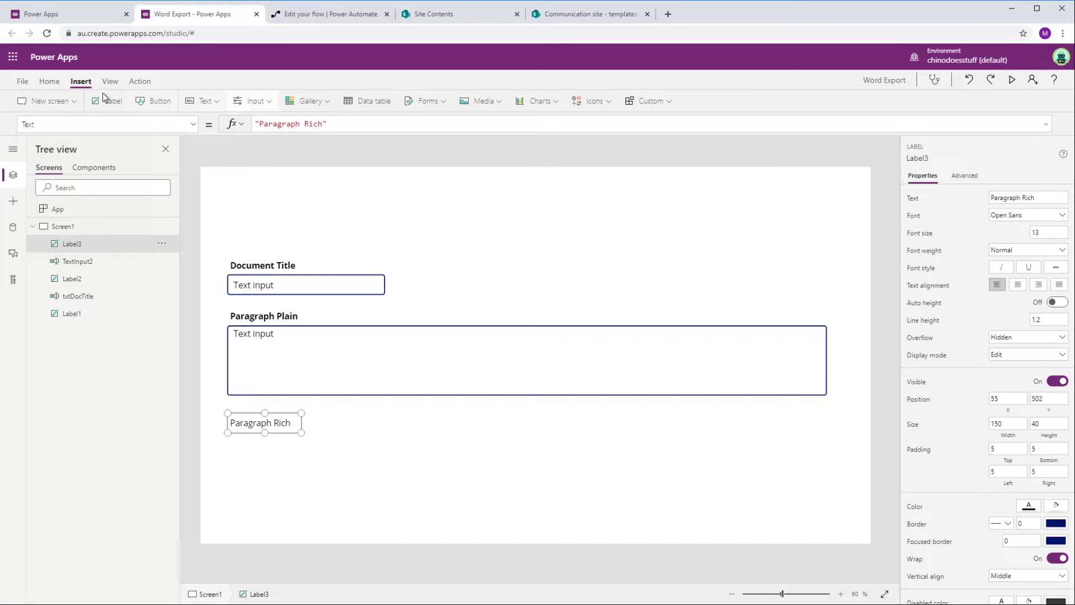
left_click(49, 81)
left_click(291, 100)
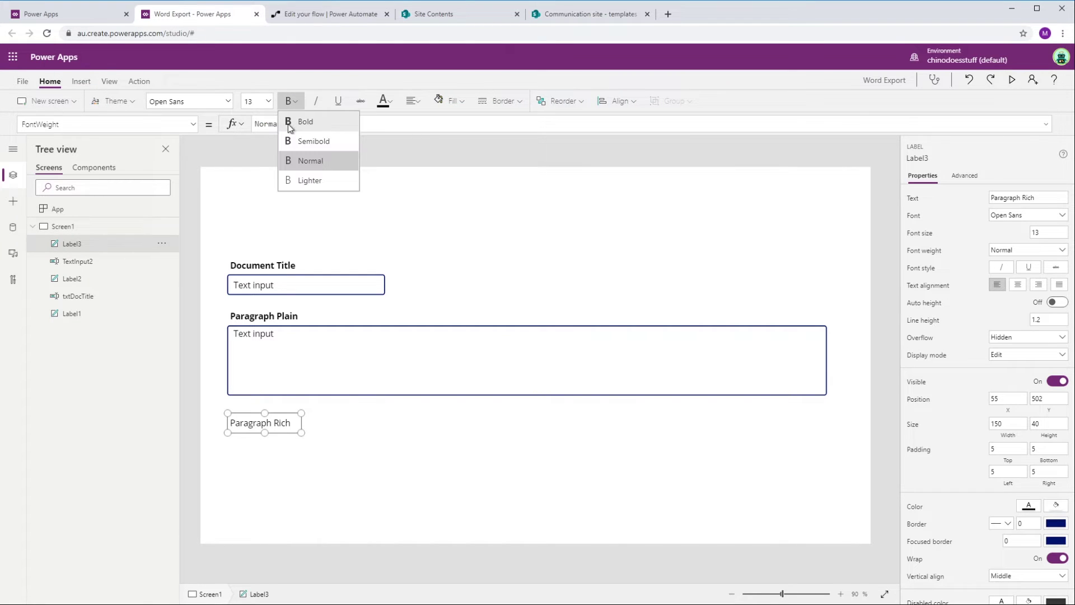
left_click(290, 122)
Insert a rich text editor and place it directly beneath the Paragraph Rich label, at X 55, Y 542
left_click(81, 81)
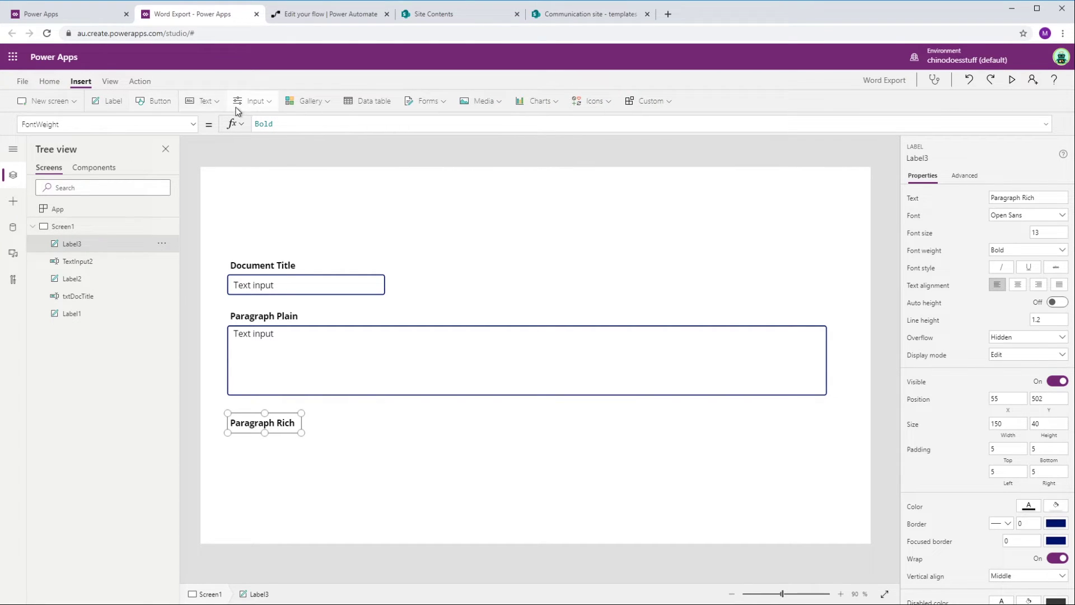
left_click(203, 101)
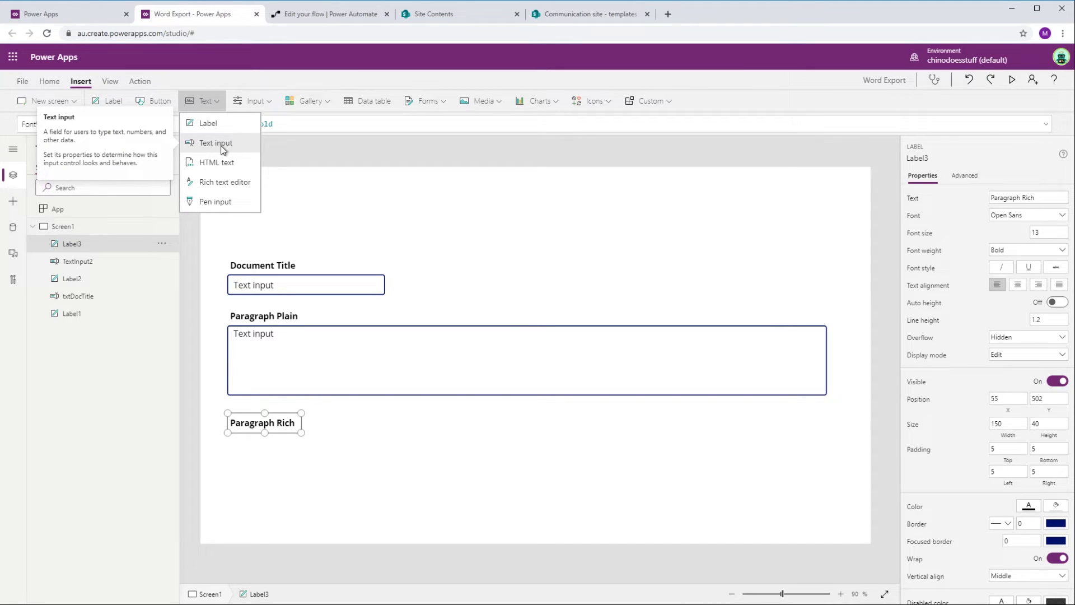
left_click(224, 185)
left_click_drag(299, 192, 306, 438)
Rename the Paragraph Plain text input to txtParagraphPlain
left_click(156, 281)
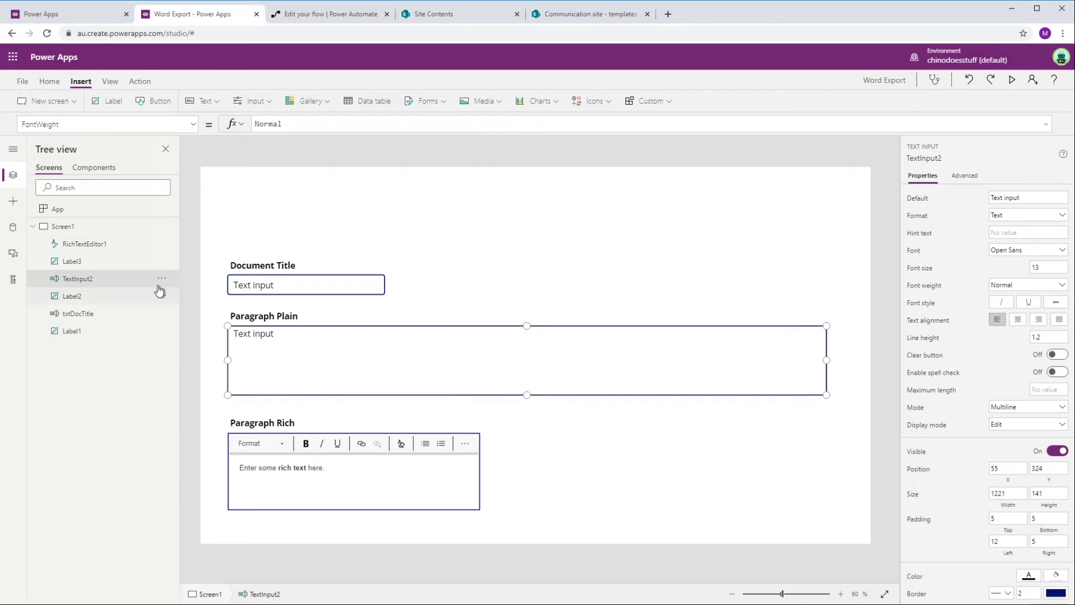
double_click(84, 280)
type("txt")
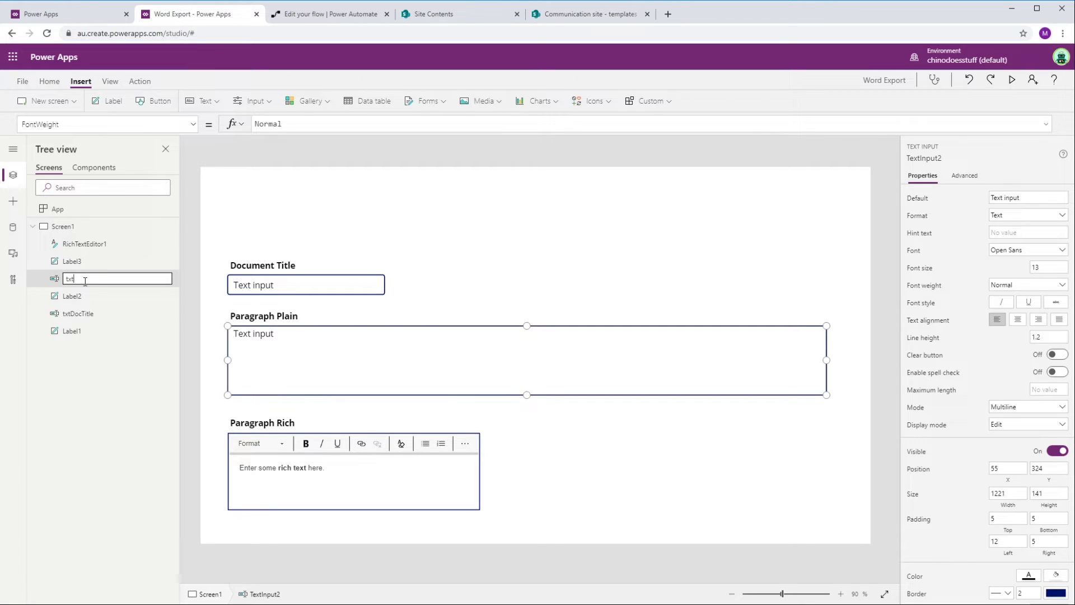
type("Paragrap")
type("ph")
type("Plain")
key("Return")
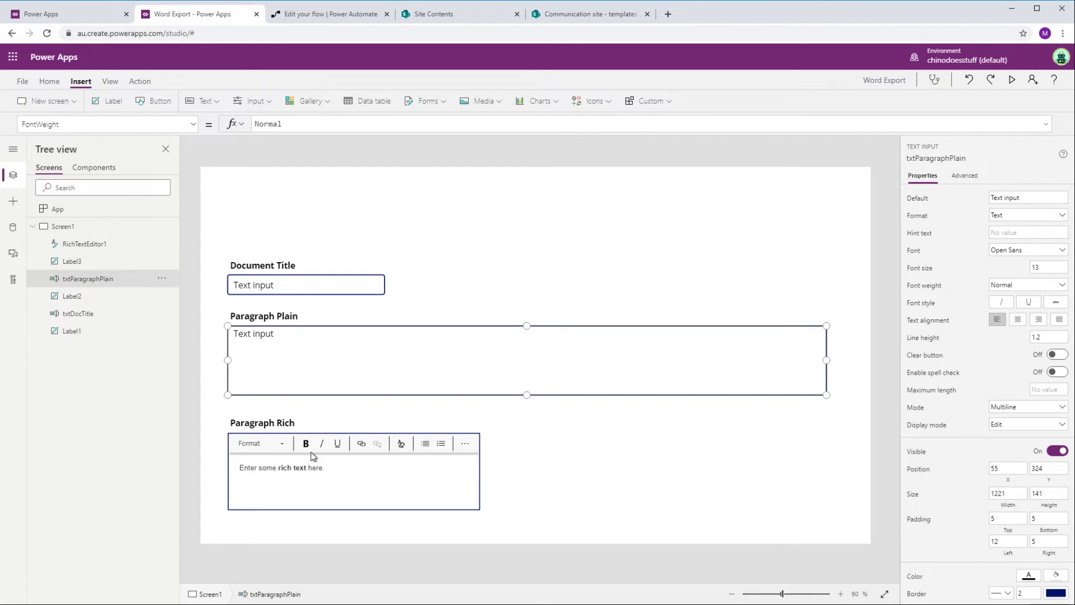
Rename the rich text editor to txtParagraphRich
left_click(342, 485)
double_click(86, 244)
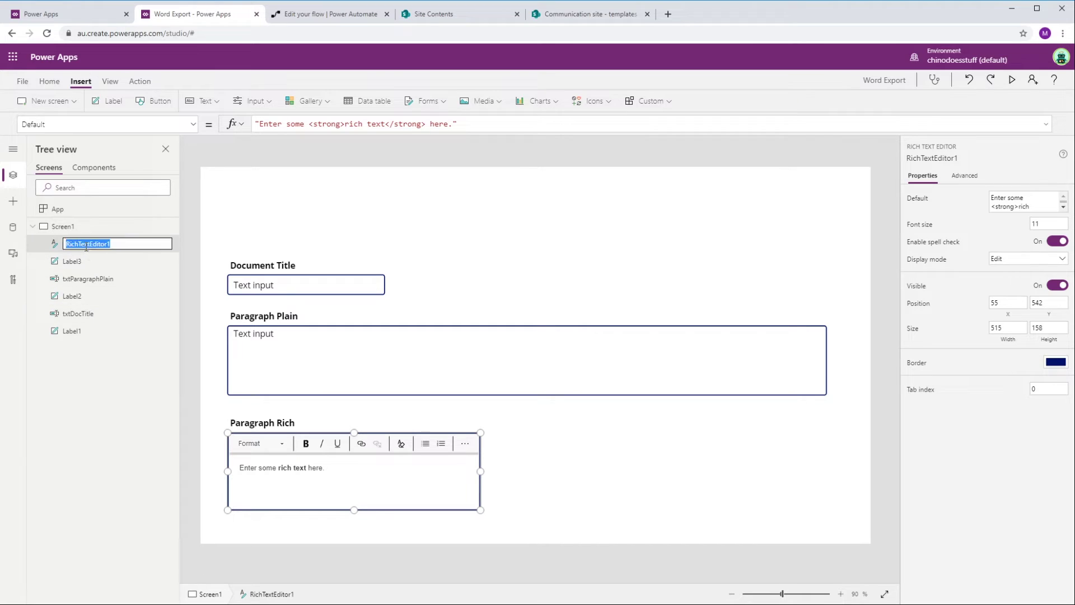
type("txtParagraphRich")
key("Return")
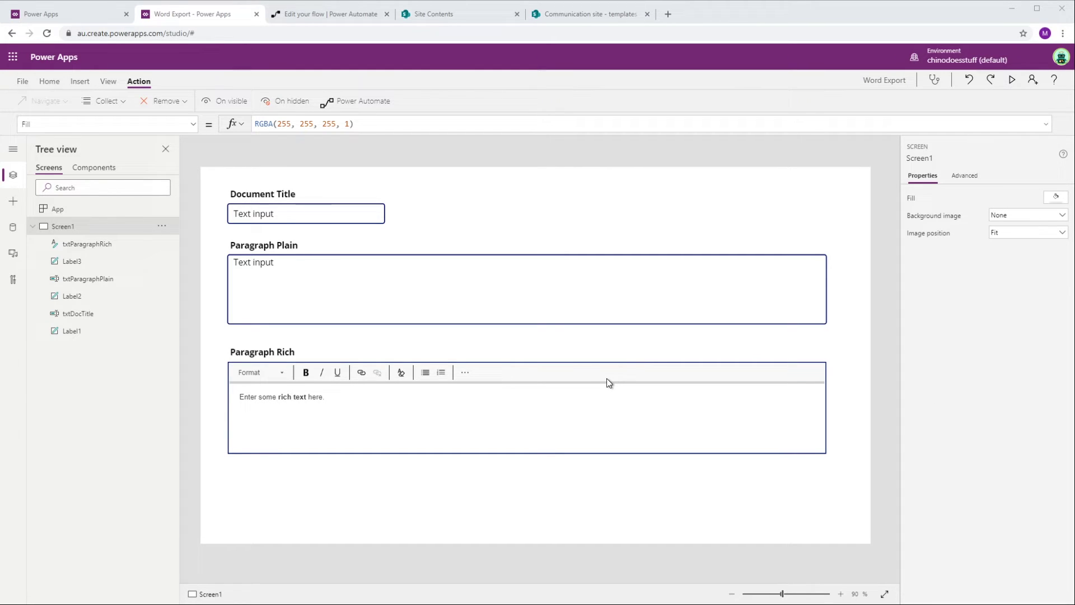
Insert a button and place it below the rich text editor, aligned with its right edge at about X 1116, Y 645
left_click(78, 82)
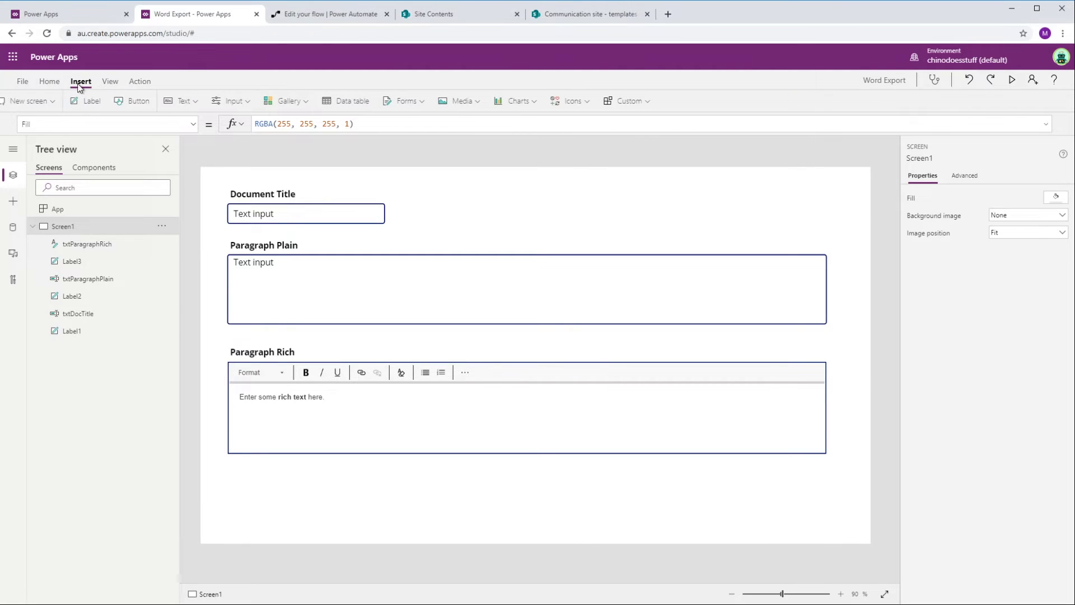
left_click(168, 101)
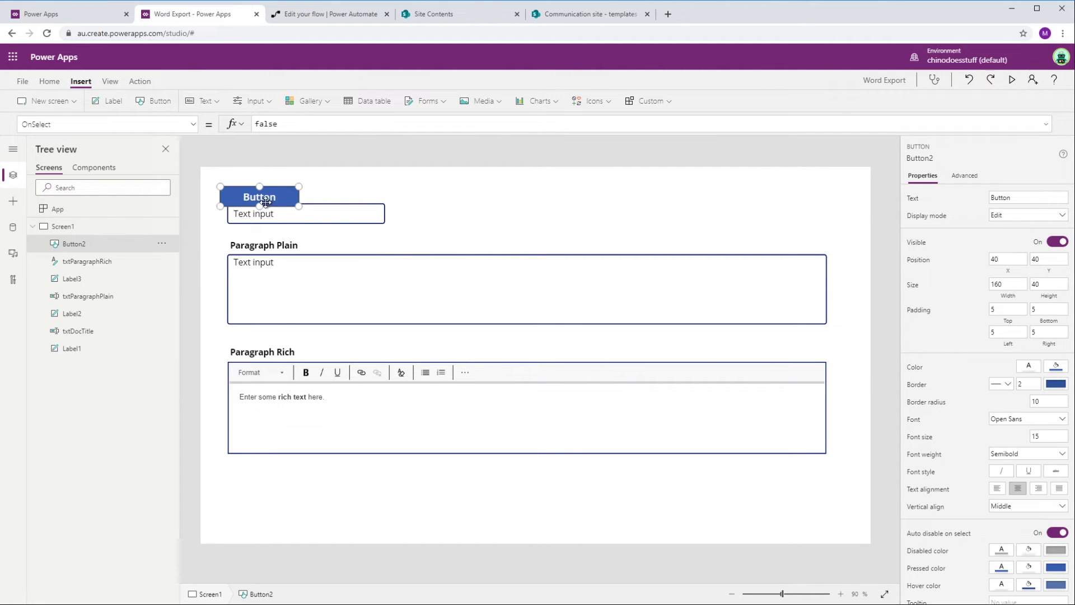
left_click_drag(266, 201, 789, 495)
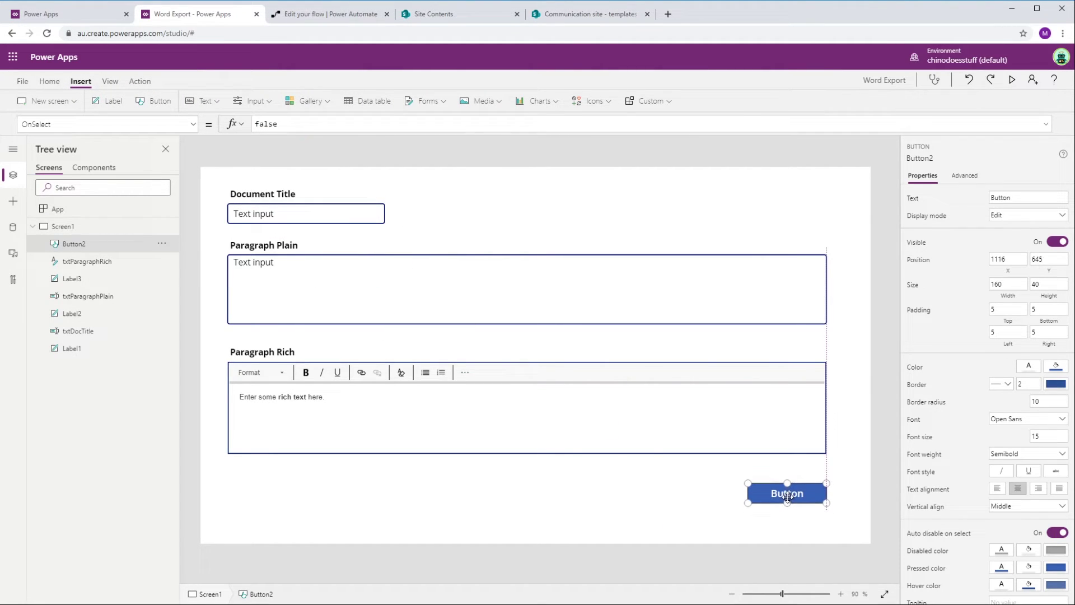
Attach the ExportToWord Power Automate flow to the new button's OnSelect action
left_click(143, 83)
left_click(293, 102)
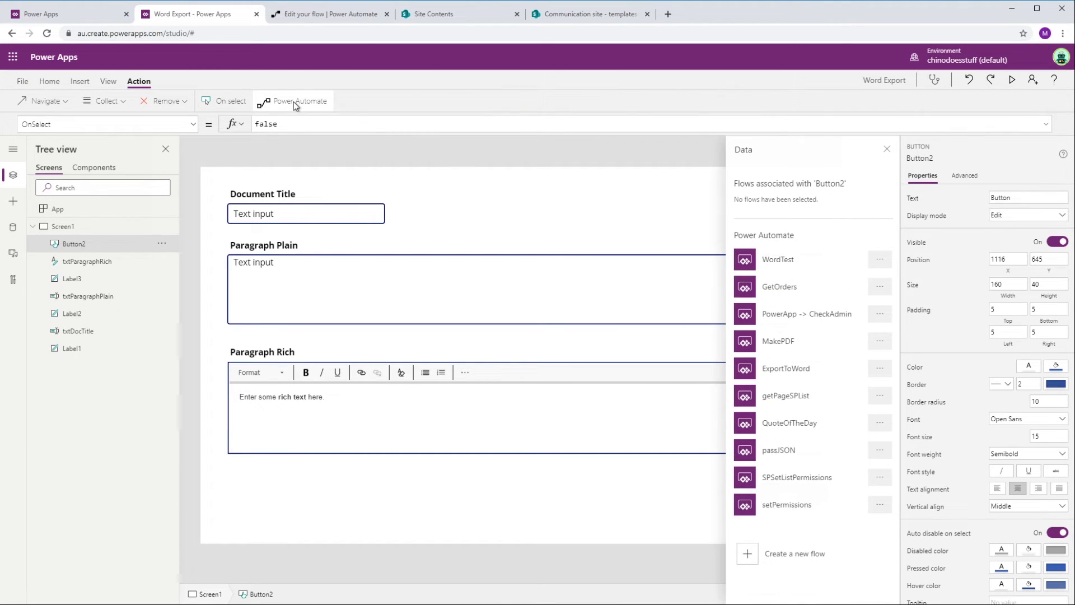
left_click(791, 371)
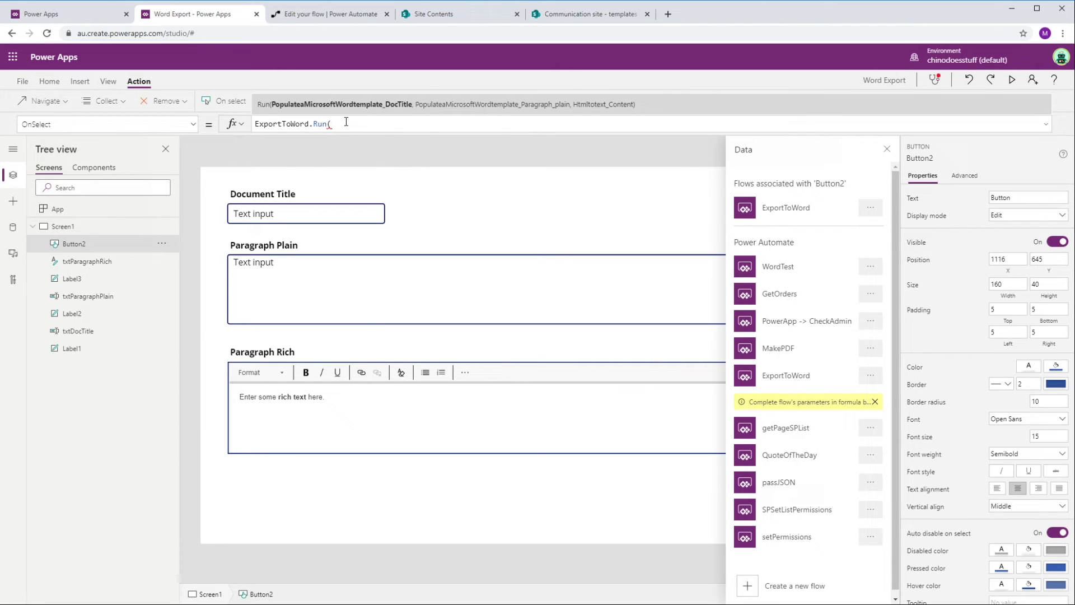
Pass txtDocTitle.Text and txtParagraphPlain.Text as the first two arguments of the ExportToWord.Run formula
type("txtDoc")
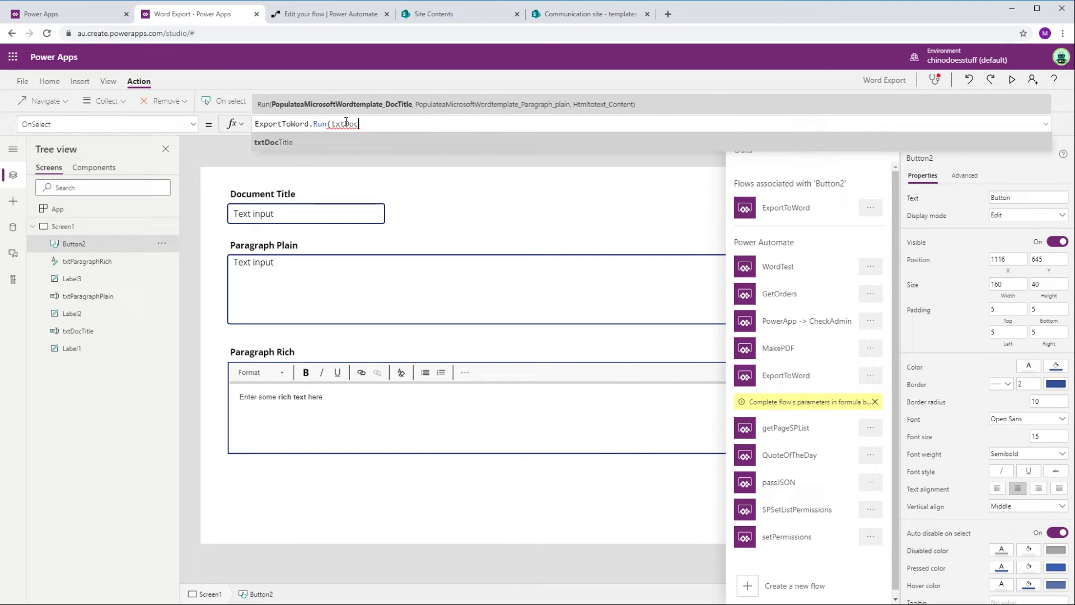
key("Tab")
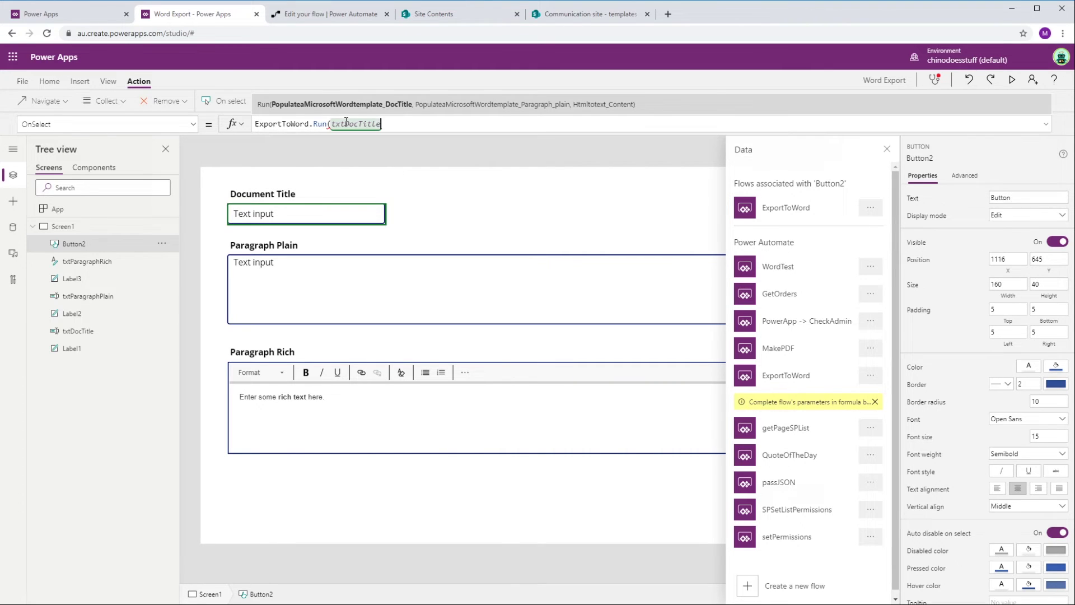
type(".Text")
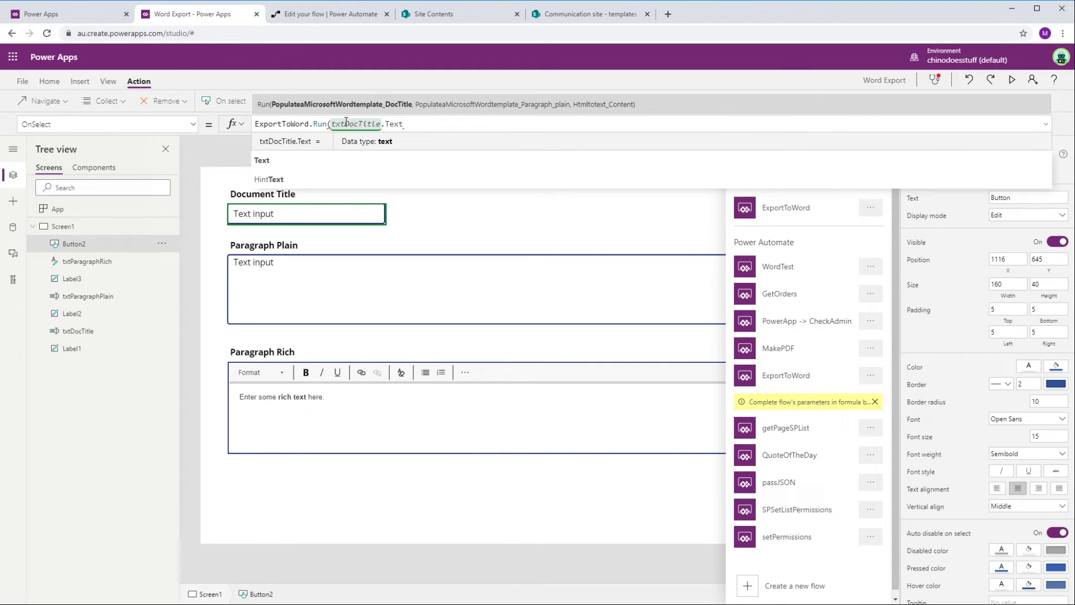
type(",")
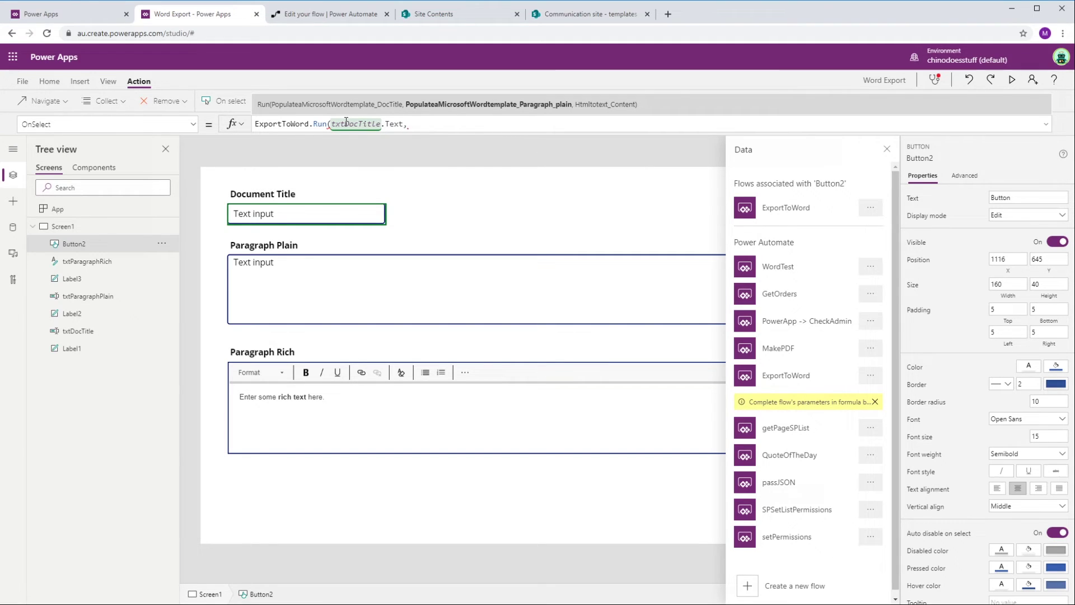
type("txtPara")
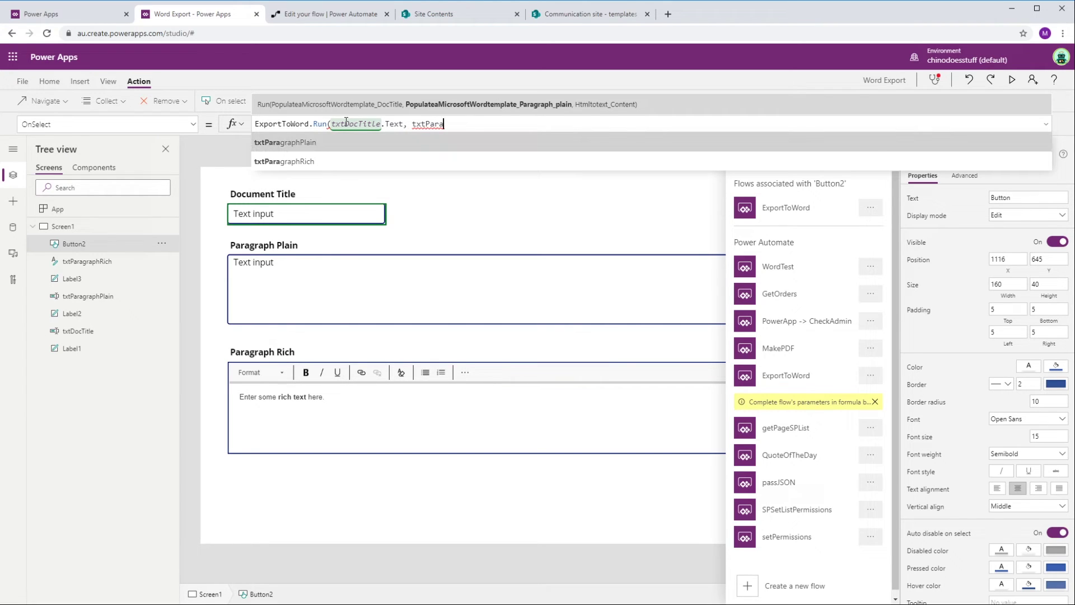
key("Tab")
type(".Text")
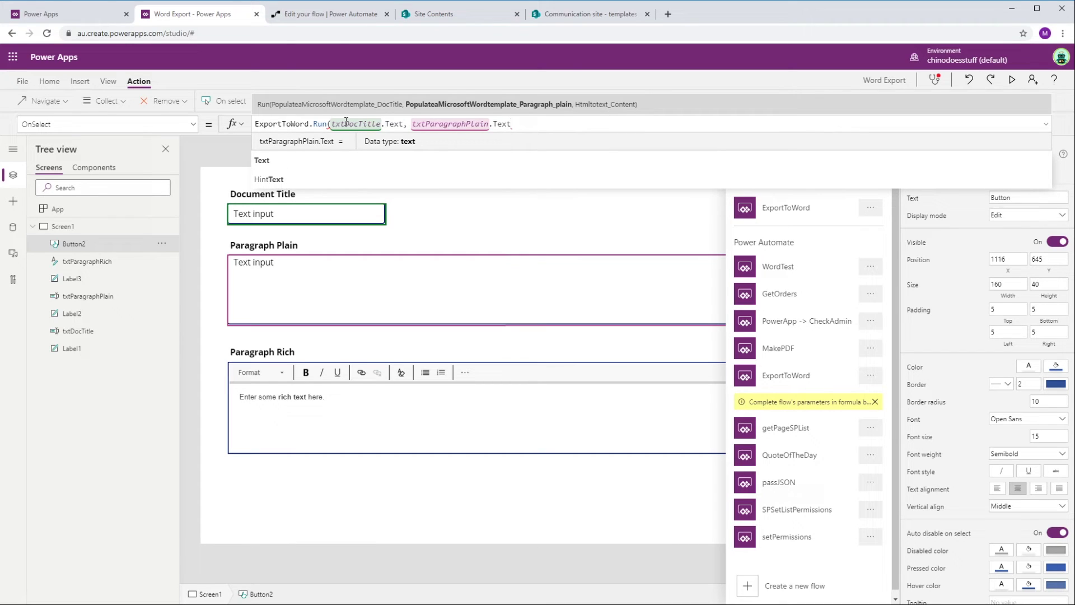
key("Escape")
type(", ")
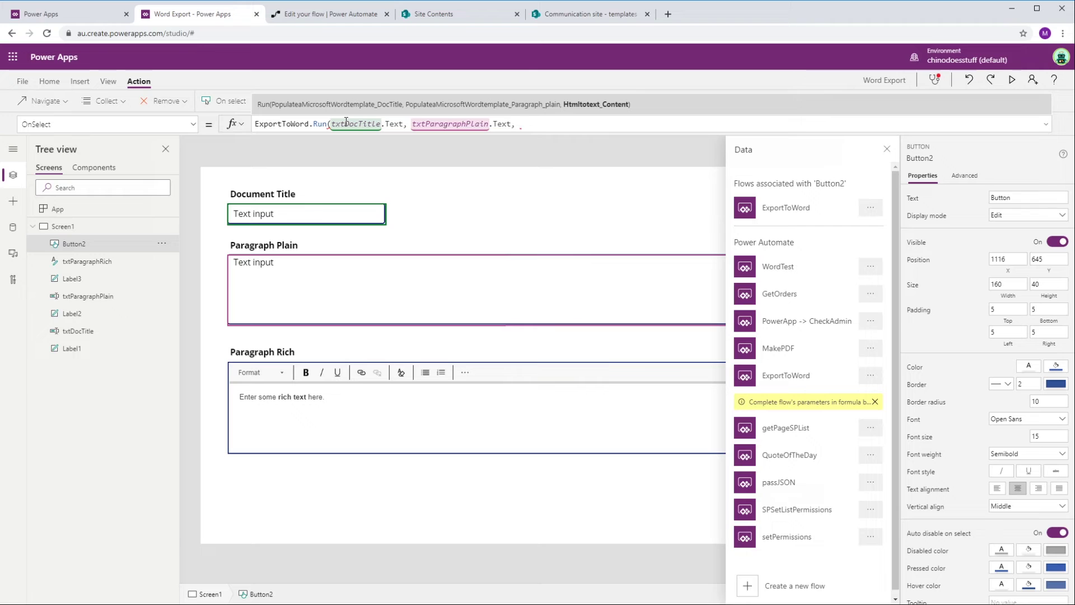
Add txtParagraphRich.HtmlText as the third argument and close the ExportToWord.Run formula
type("txtPara")
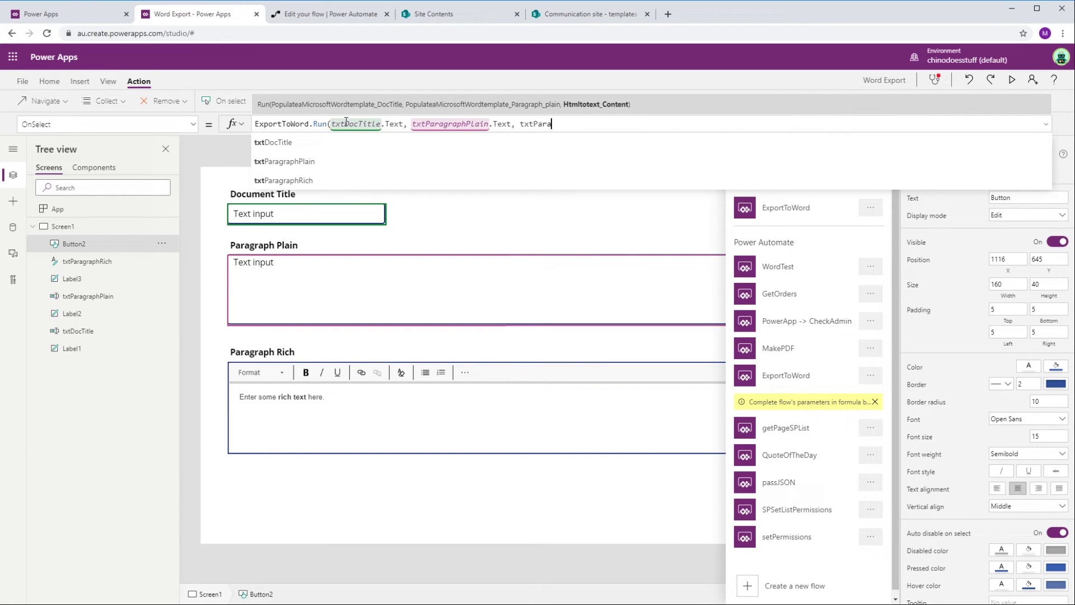
key("Down")
key("Tab")
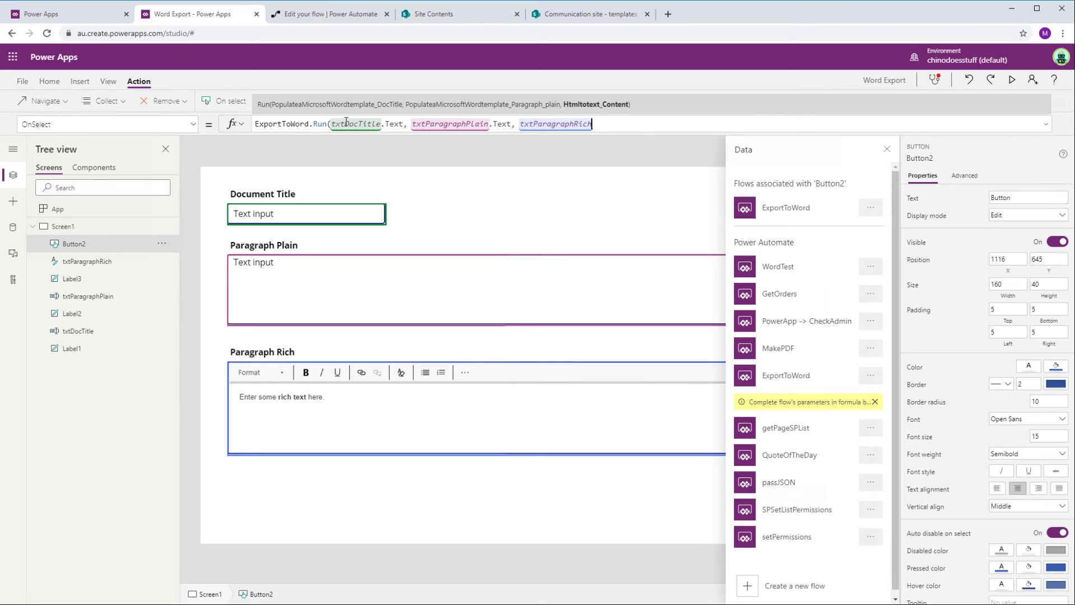
type(".")
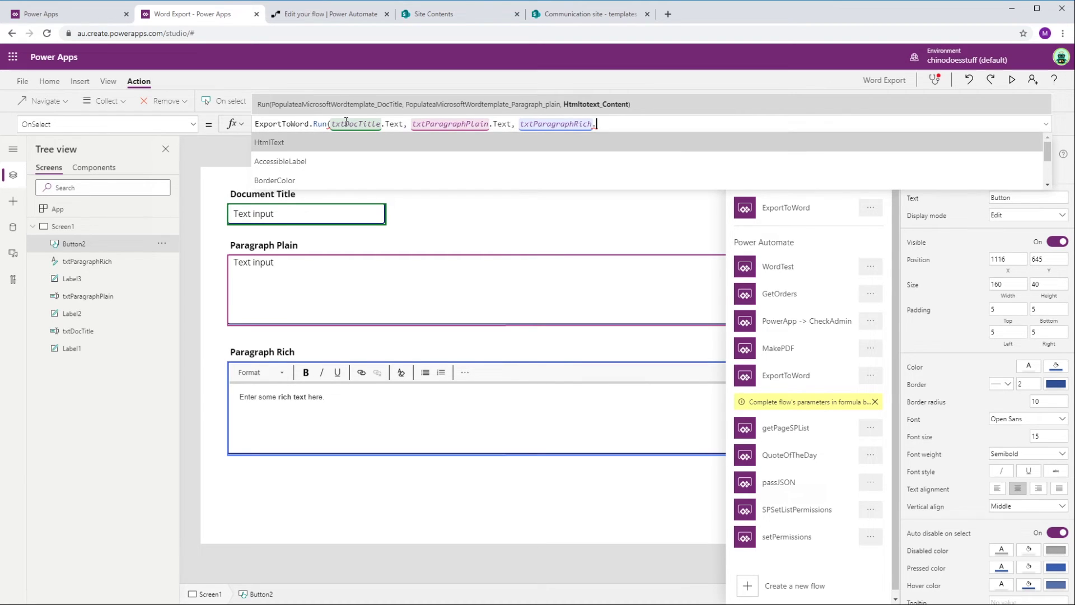
key("Tab")
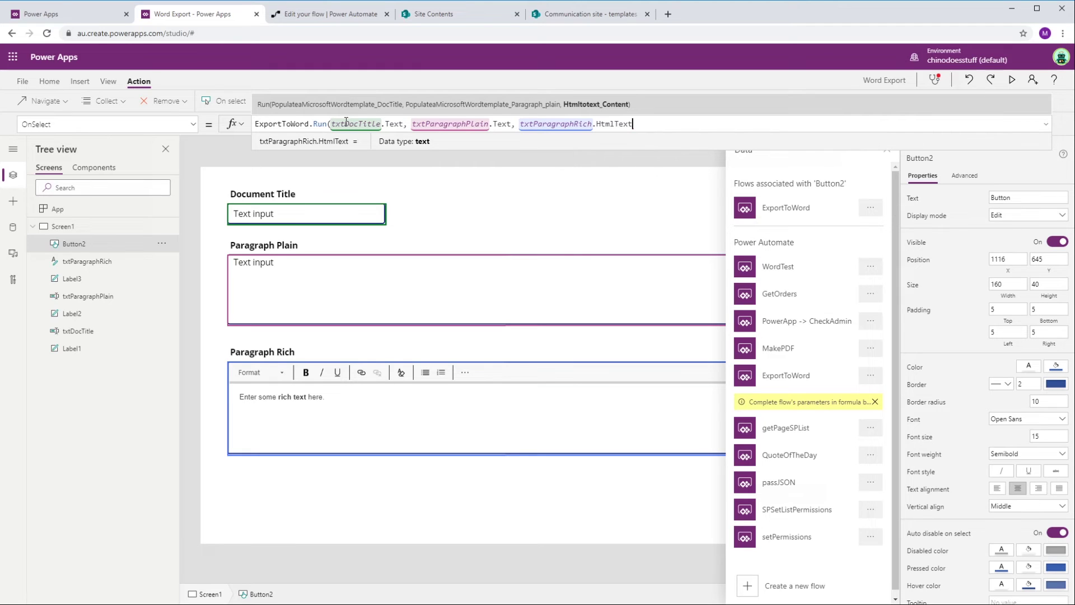
type(")")
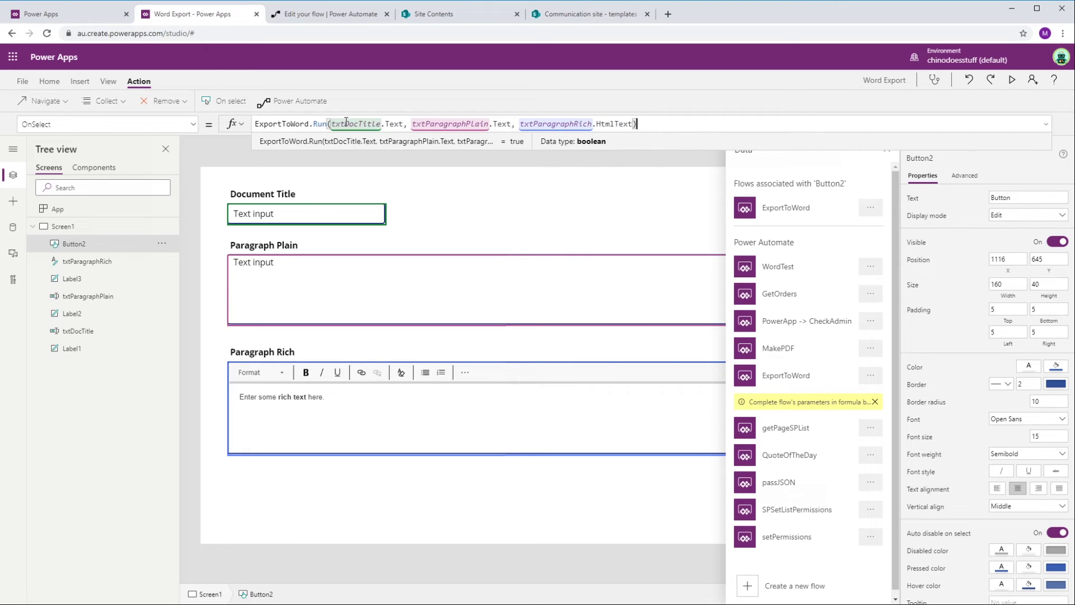
left_click(855, 101)
Preview the app and replace the Document Title text with YouTube Demo
left_click(1012, 80)
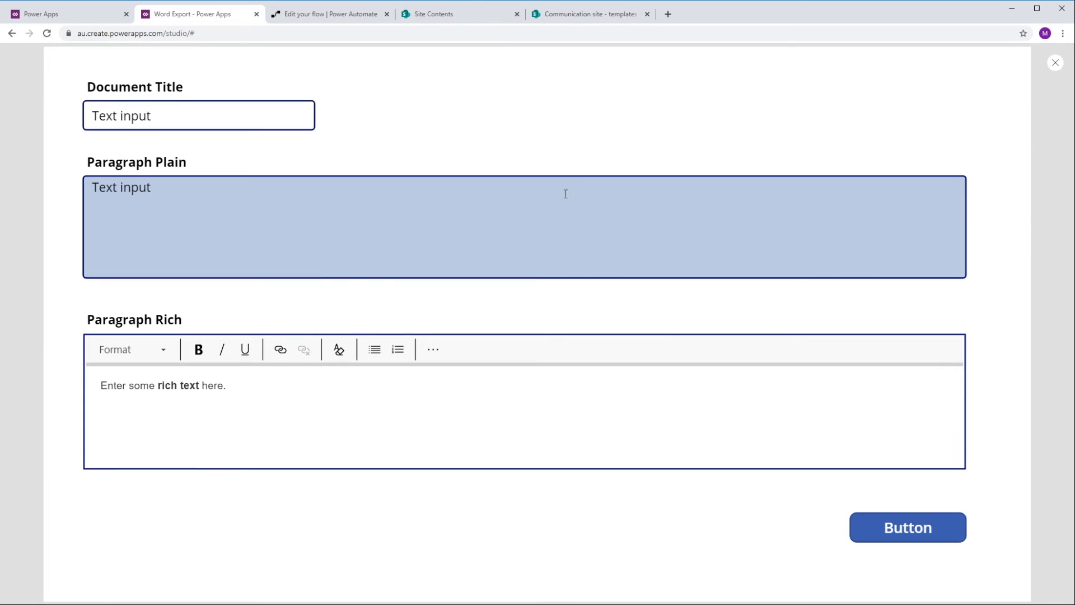
left_click(129, 122)
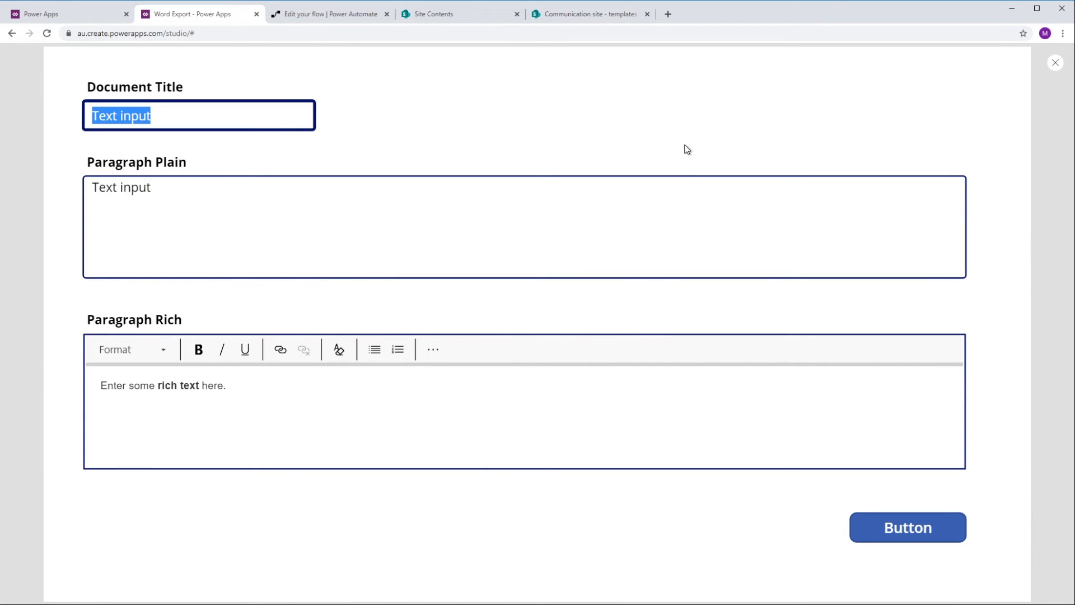
type("Doc")
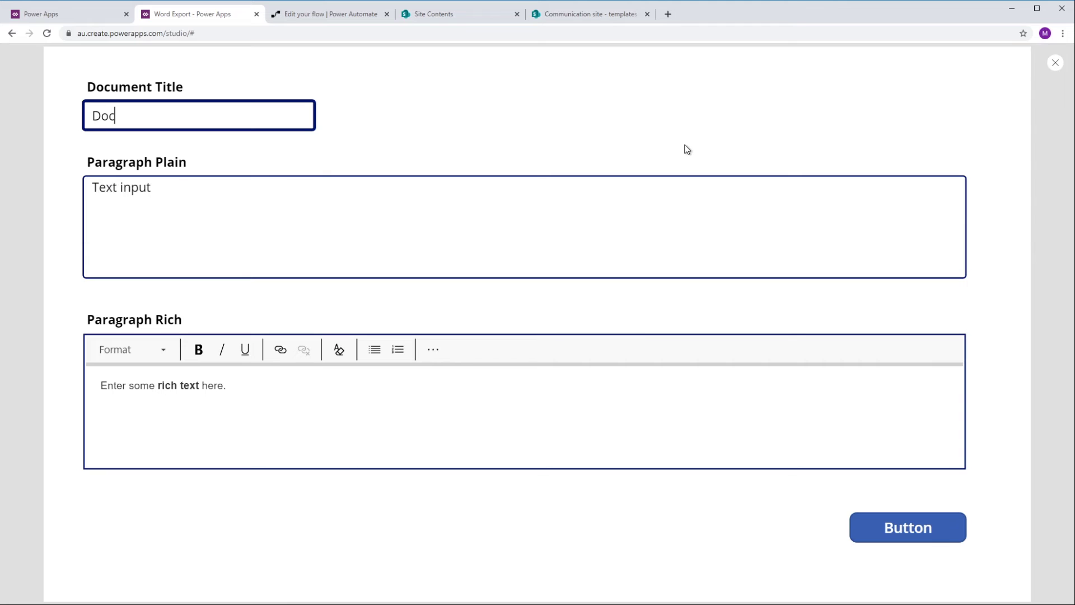
type("ument")
key("BackSpace")
key("BackSpace")
key("BackSpace")
key("BackSpace")
key("BackSpace")
key("BackSpace")
key("BackSpace")
key("BackSpace")
type("You")
type("TRu")
key("BackSpace")
key("BackSpace")
type("ube Demo")
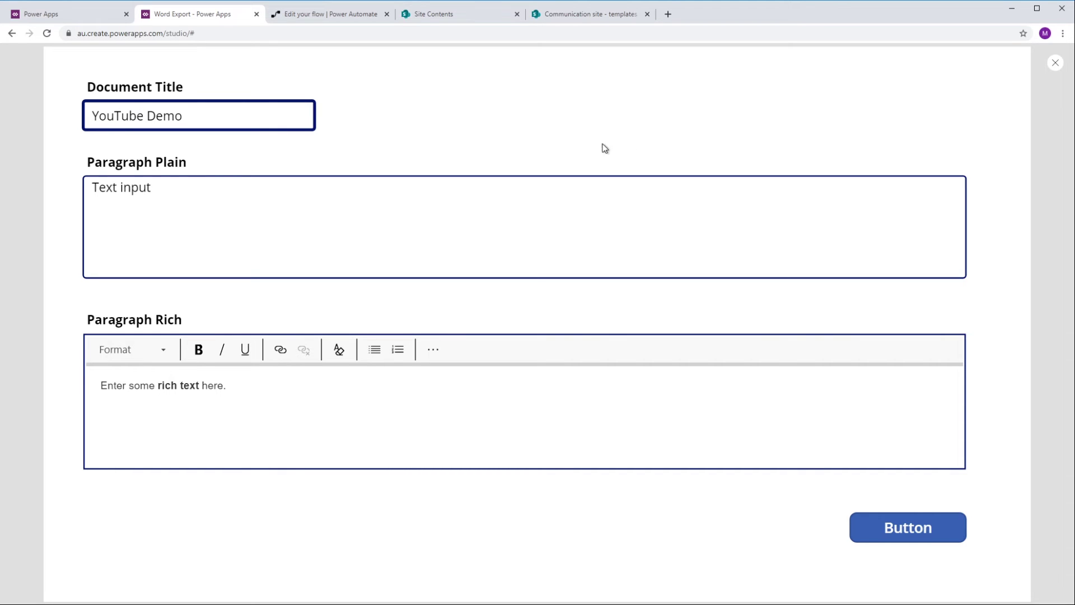
Replace the Paragraph Plain text with a Lorem ipsum paragraph running from "Lorem ipsum dolor sit amet" to "laborum"
left_click(165, 187)
left_click_drag(166, 187, 79, 187)
type("Lorem ipsum dolor sit amet, consectetur adipiscing elit, sed do eiusmod tempor incididunt ut labore et dolore magna aliqua. Ut enim ad minim veniam, quis nostrud exercitation ullamco laboris nisi ut aliquip ex ea commodo consequat. Duis aute irure dolor in reprehenderit in voluptate velit esse cillum dolore eu fugiat nulla pariatur. Excepteur sint occaecat cupidatat non proident, sunt in culpa qui officia deserunt mollit anim id est laborum")
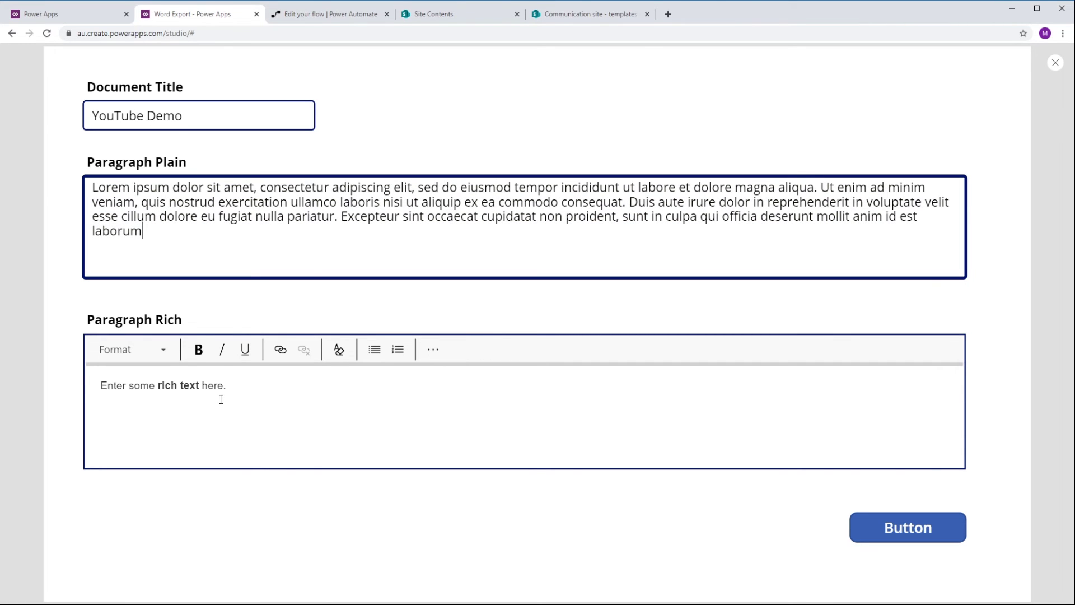
Replace the Paragraph Rich text with a numbered list of Dot Point 1, bold underlined Dot Point 2 and Dot Point 3, and leave the preview
left_click_drag(240, 388, 96, 387)
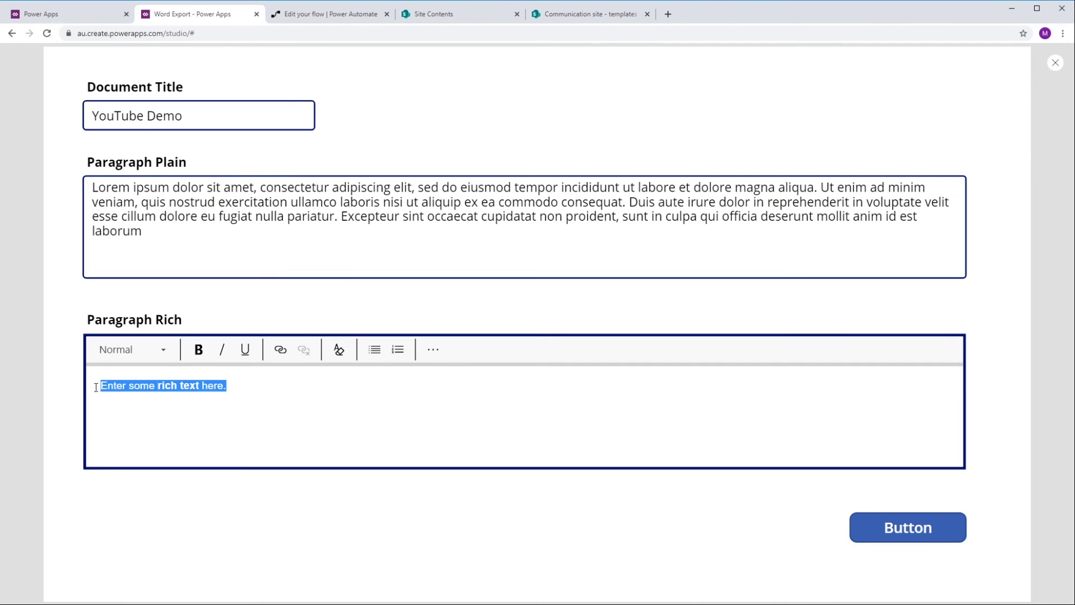
key("BackSpace")
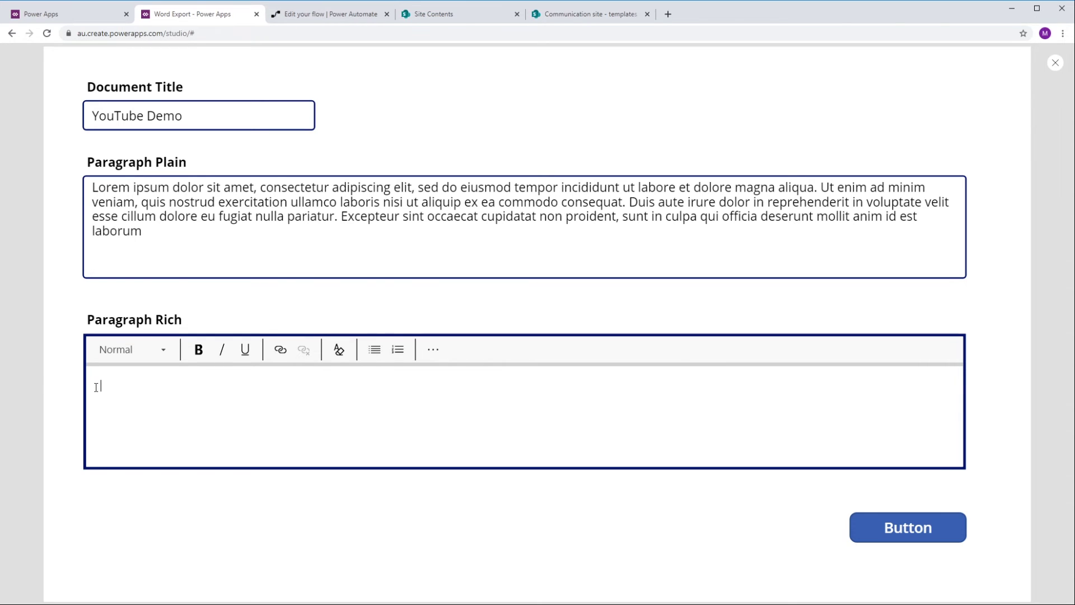
left_click(394, 355)
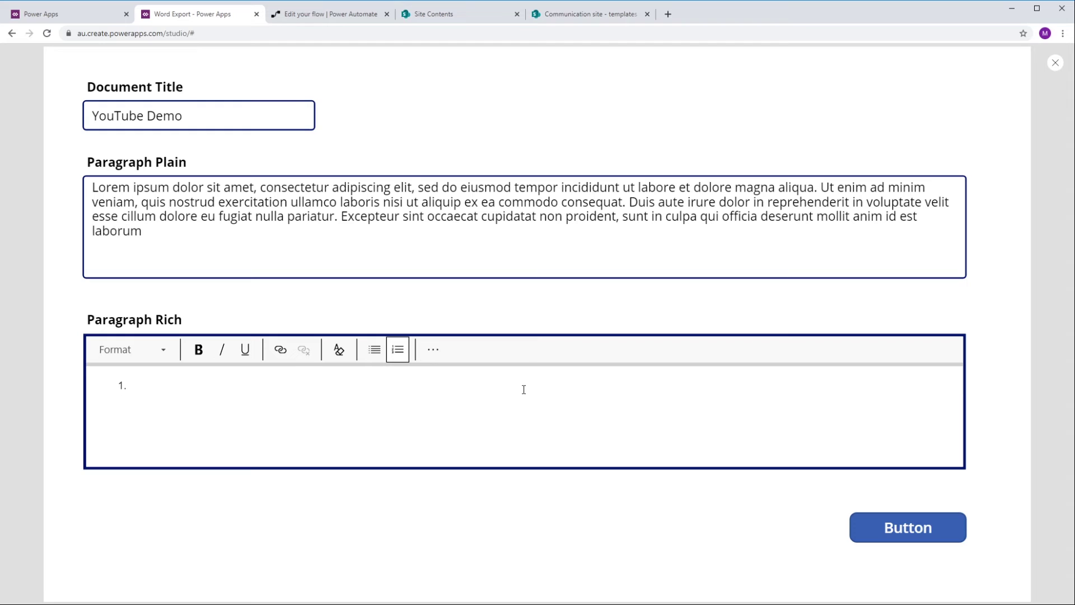
type("Dot Point 1")
key("Return")
type("Dot Point 2")
key("Return")
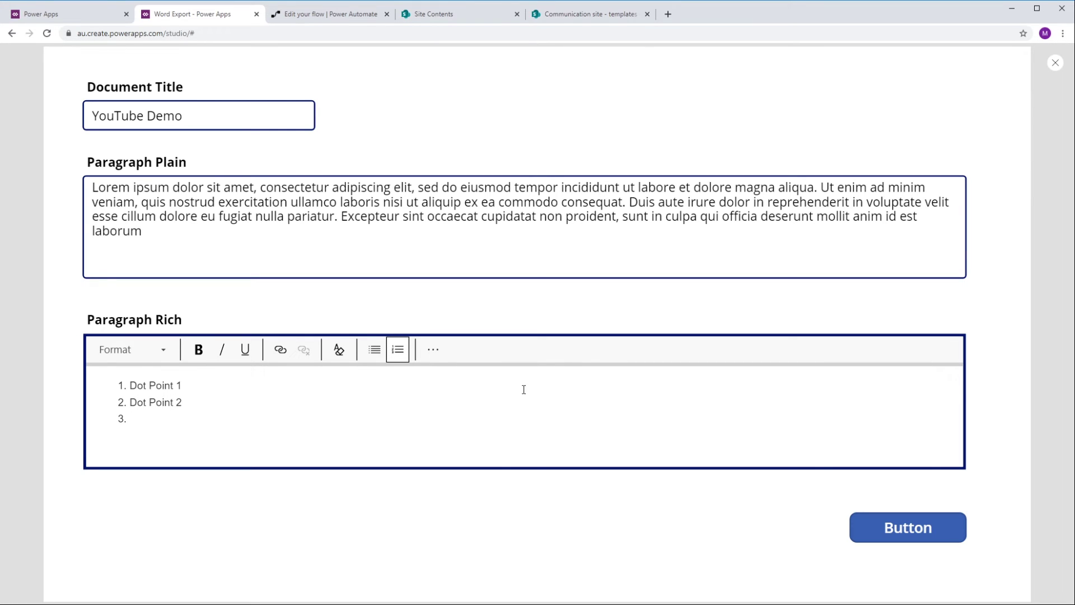
type("Dot Point 3")
key("Escape")
Set the button's text to Export to Word and trigger the export in the app preview
left_click(787, 493)
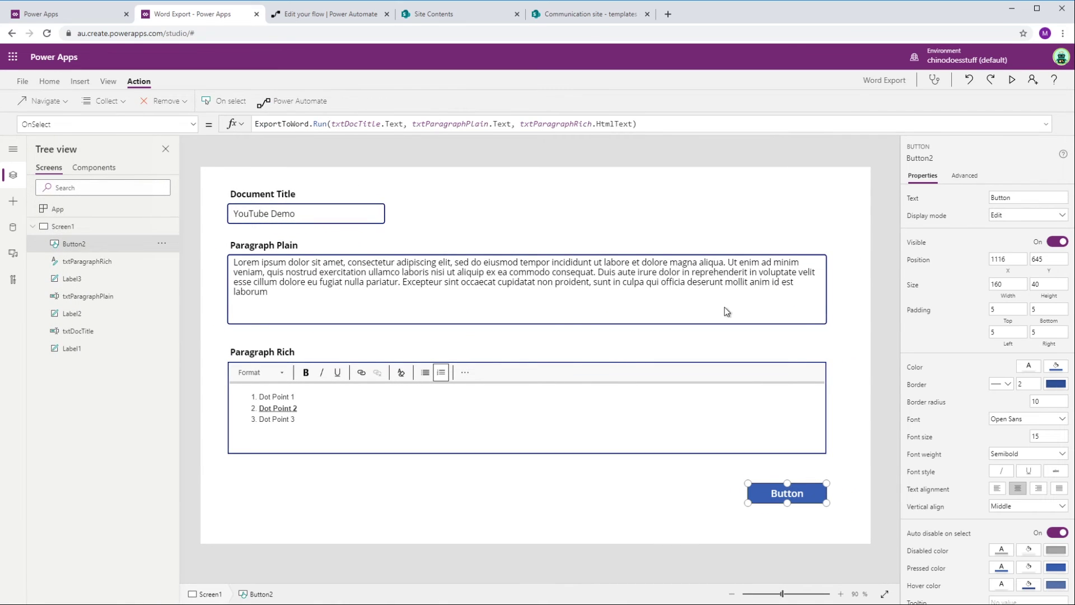
left_click(1006, 198)
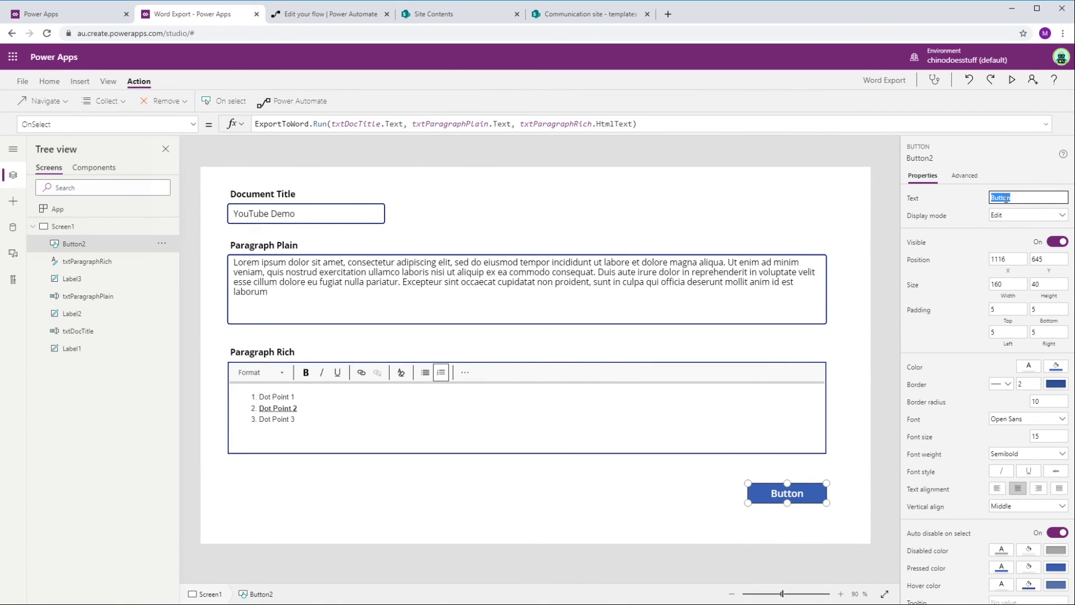
type("Export to Word")
left_click(1013, 76)
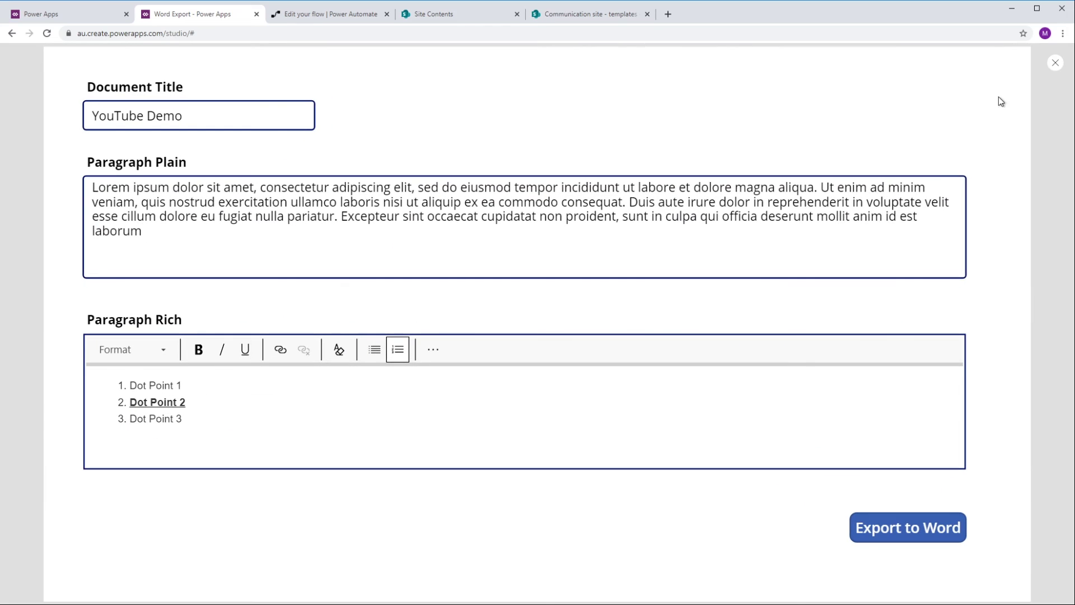
left_click(927, 532)
Switch to Power Automate, leave the ExportToWord flow editor and refresh the flow's run history
left_click(347, 15)
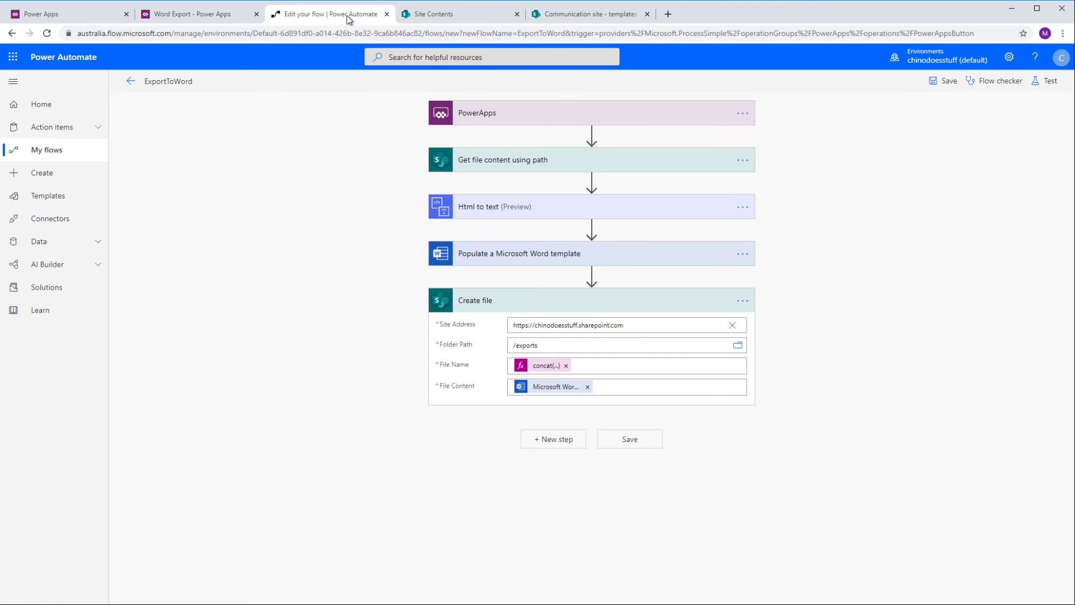
left_click(130, 81)
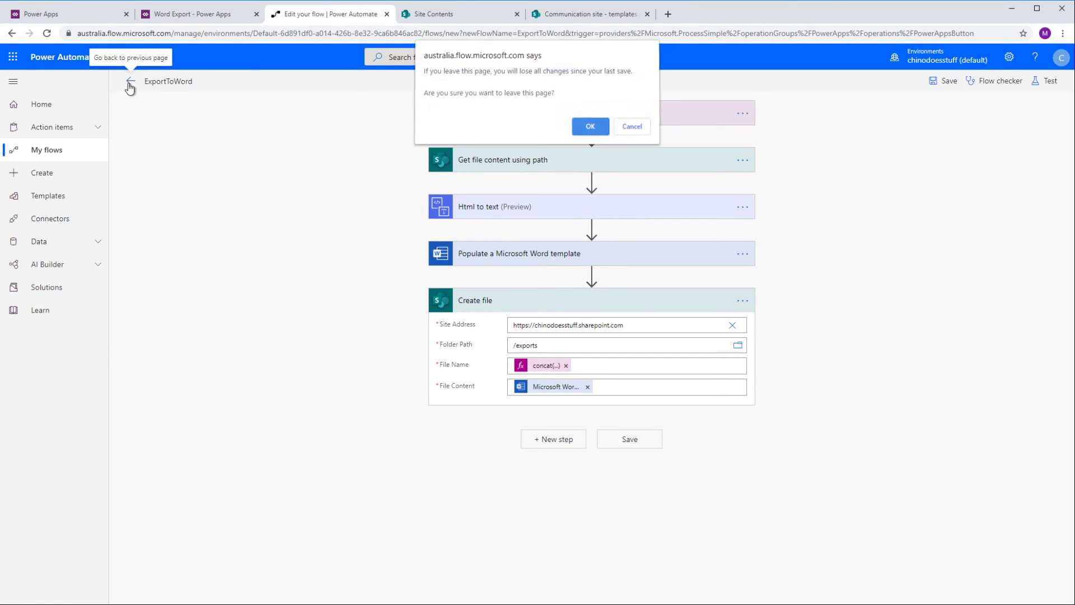
left_click(591, 129)
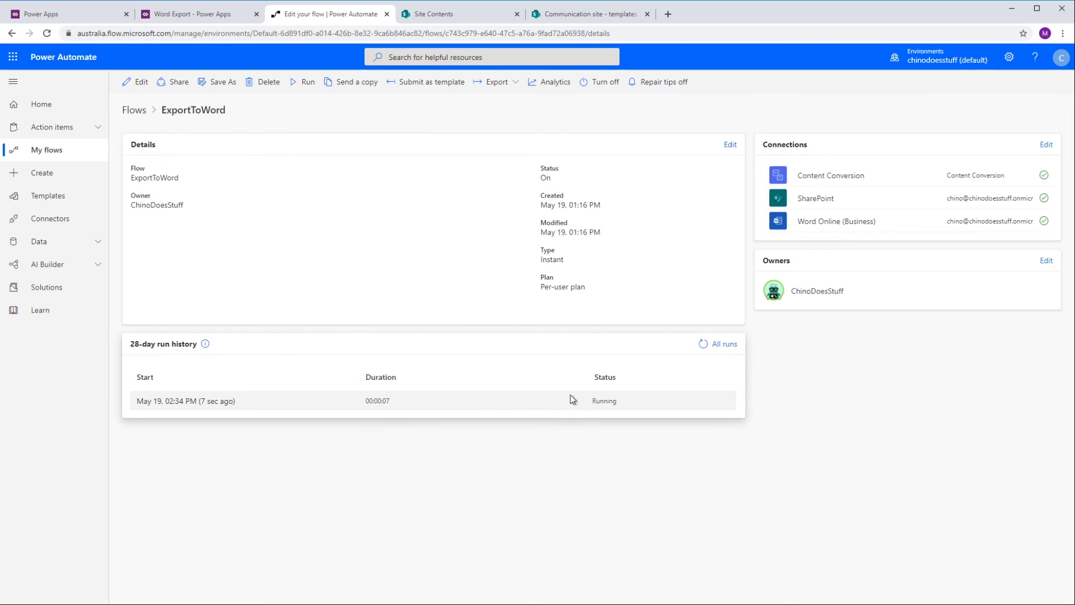
left_click(704, 344)
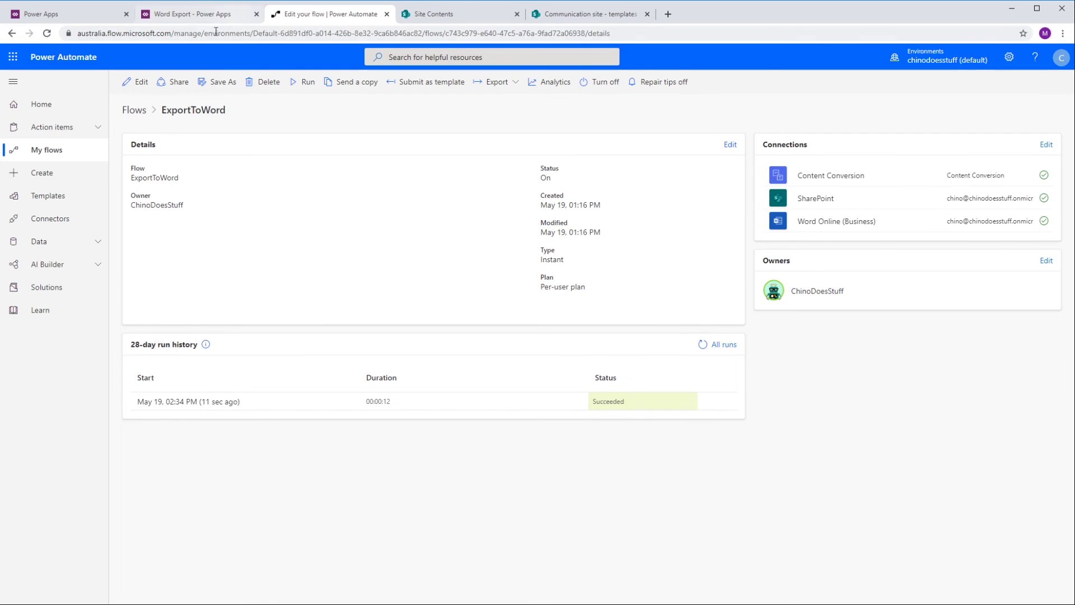
Switch to SharePoint, go to the exports library through the site contents and open YouTube Demo.docx
left_click(540, 14)
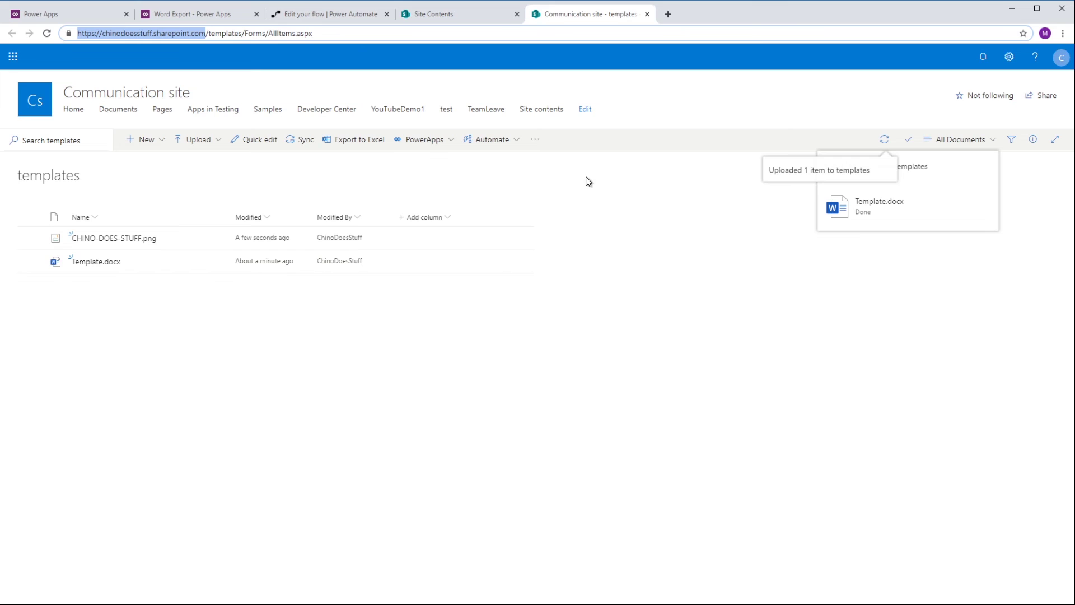
left_click(1009, 56)
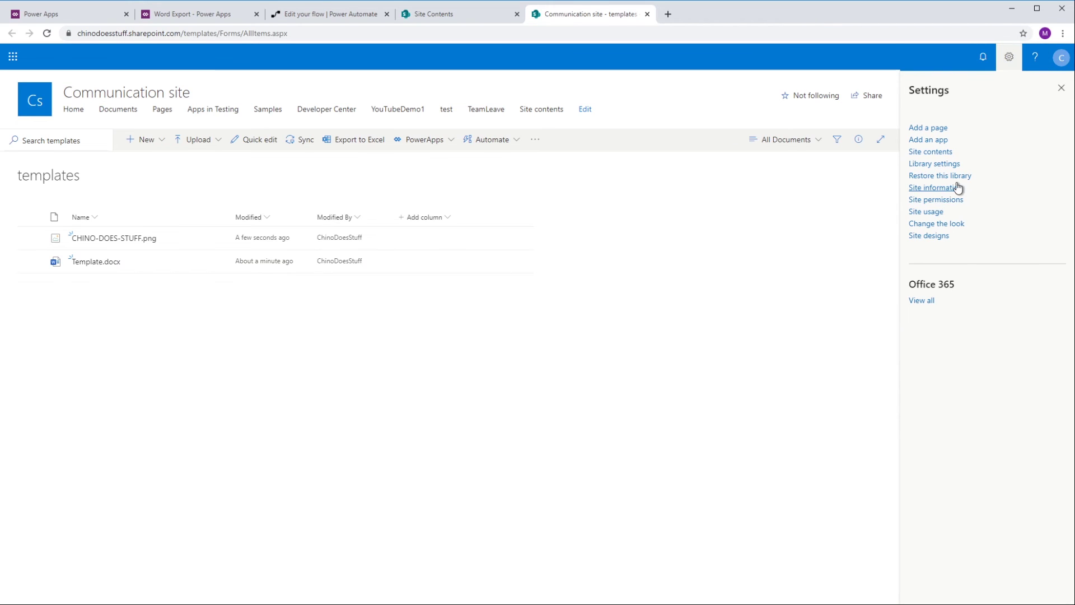
left_click(934, 151)
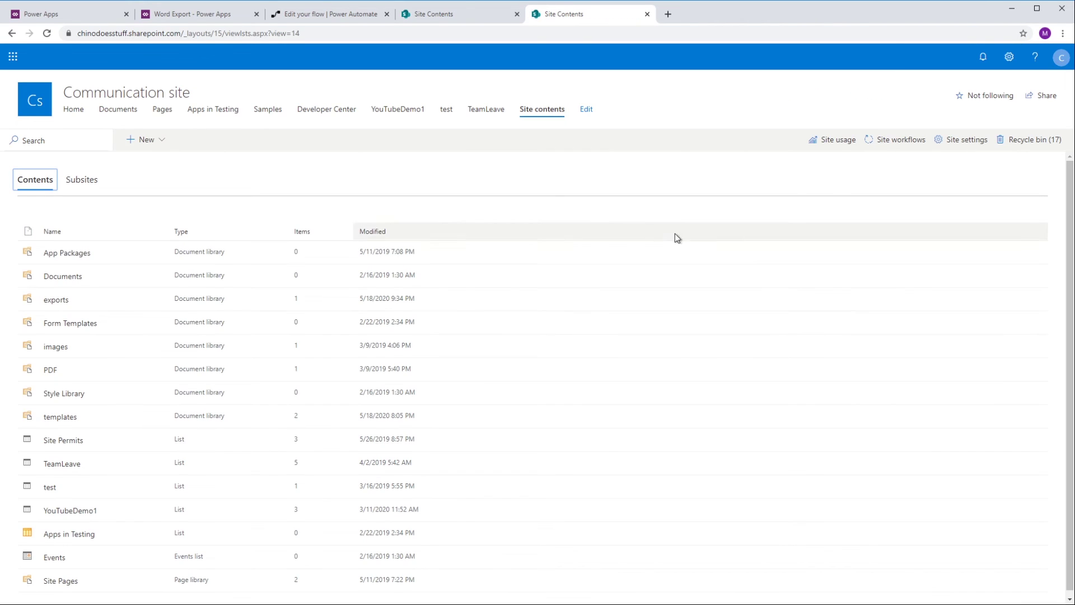
left_click(56, 299)
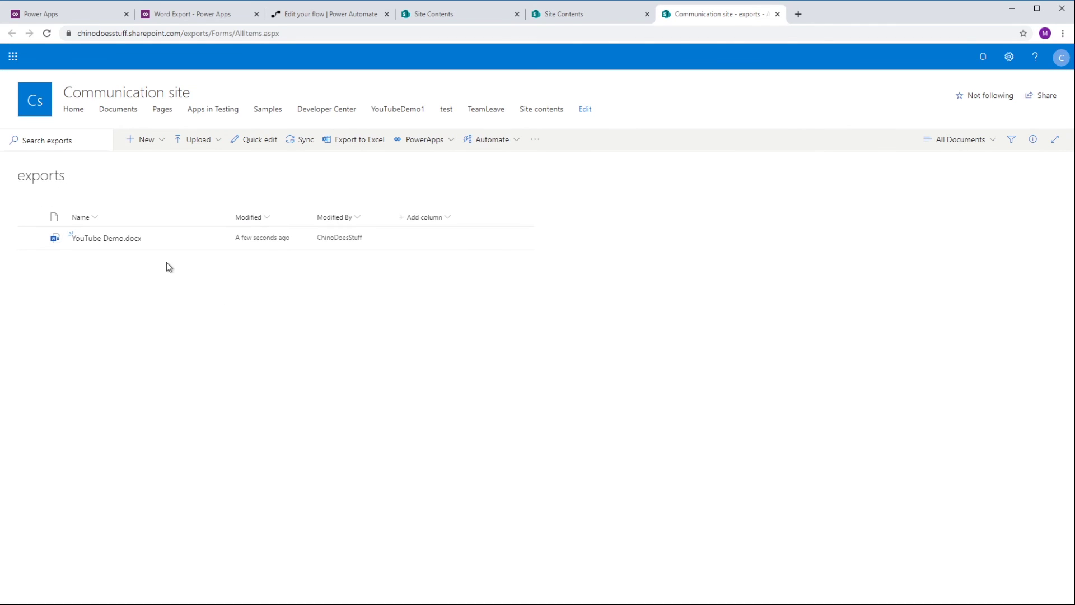
left_click(119, 239)
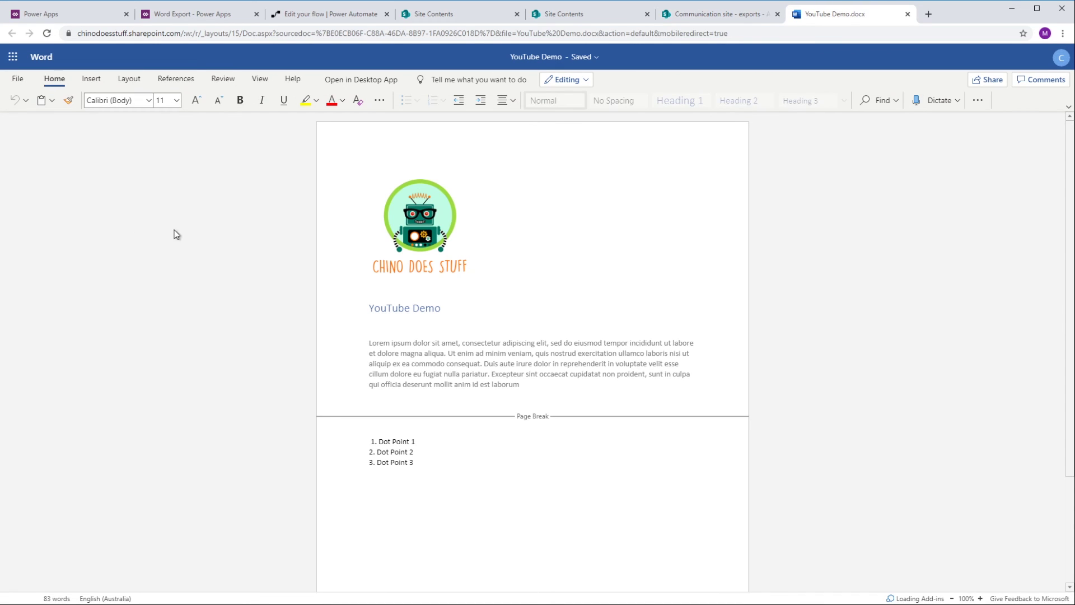
Inspect the generated document's title, plain paragraph and rich text list by selecting each of their content controls
left_click(483, 253)
left_click(478, 314)
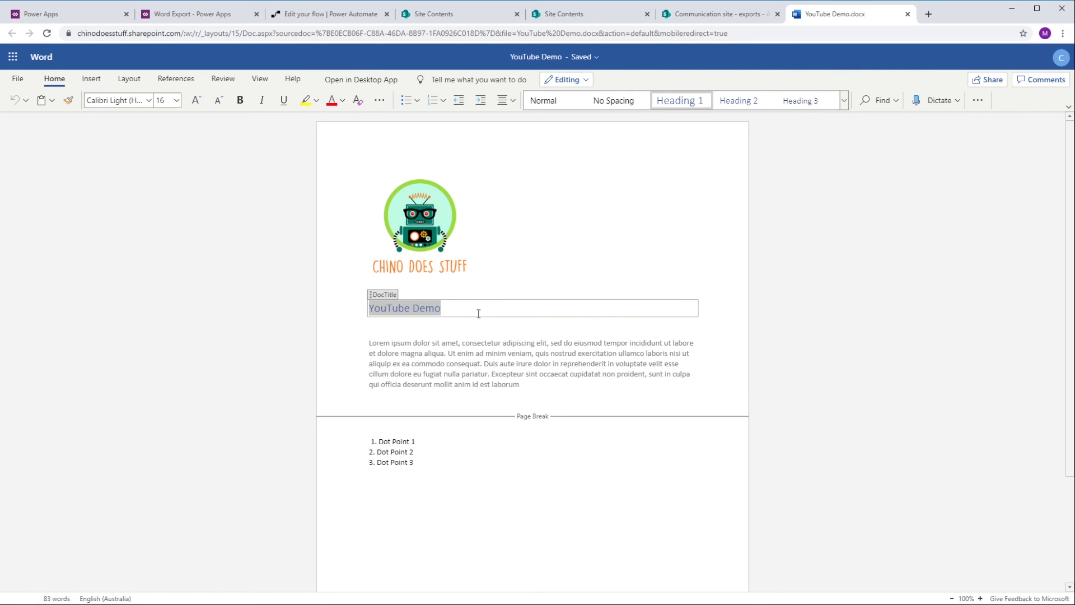
left_click(449, 331)
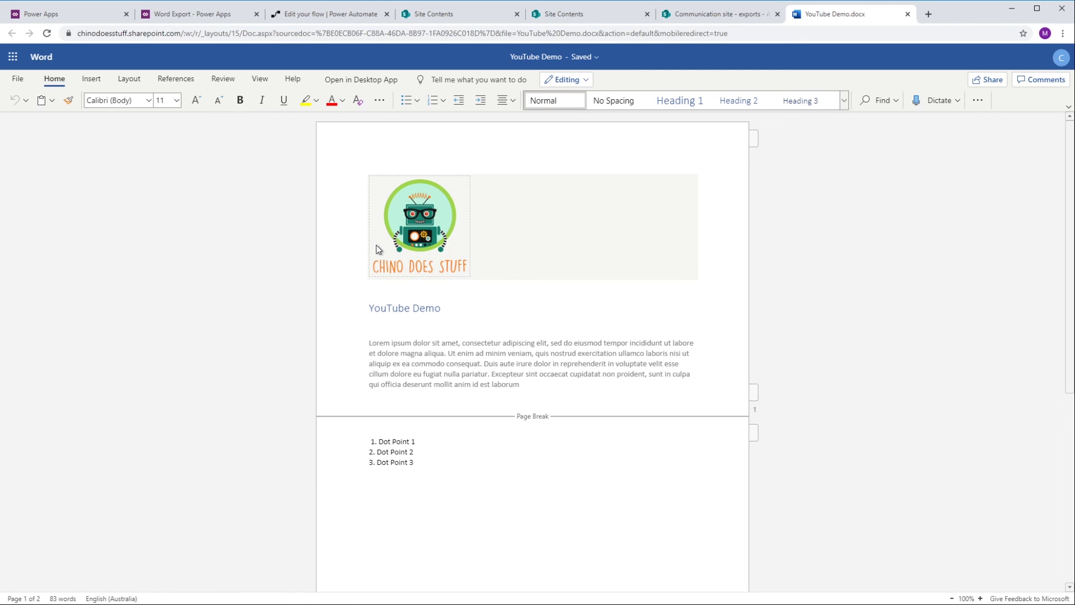
left_click(414, 312)
left_click(403, 341)
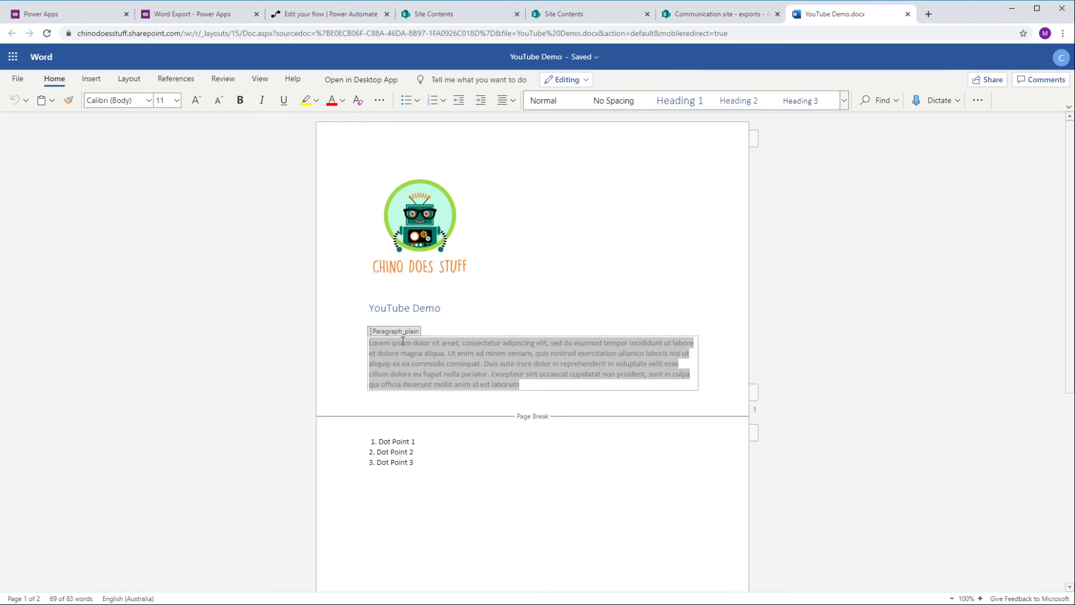
left_click(431, 454)
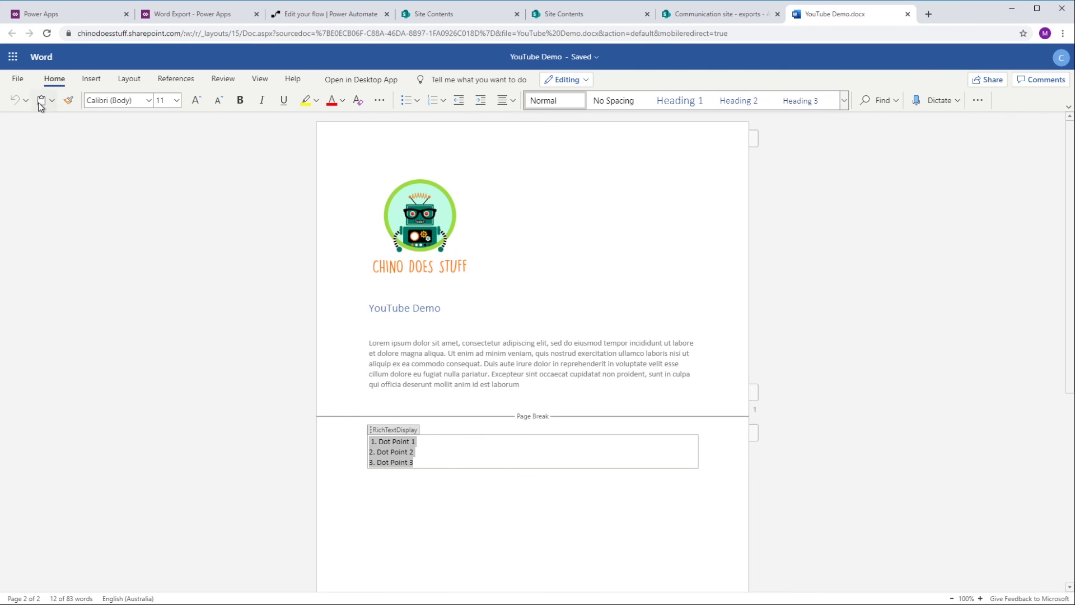
Download a copy of the YouTube Demo document as a PDF file
left_click(24, 81)
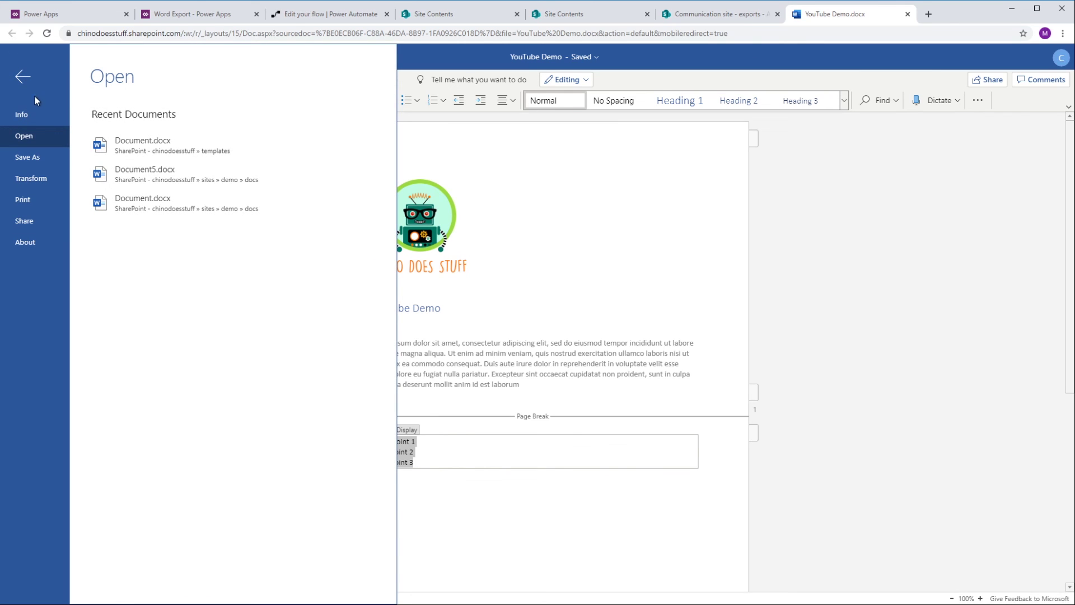
left_click(35, 156)
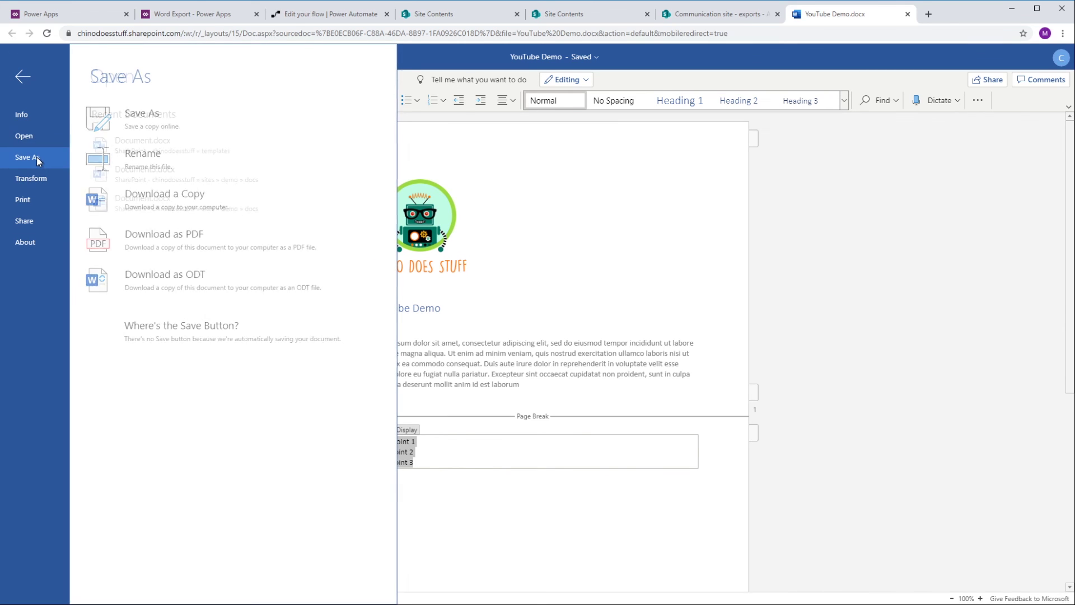
left_click(204, 248)
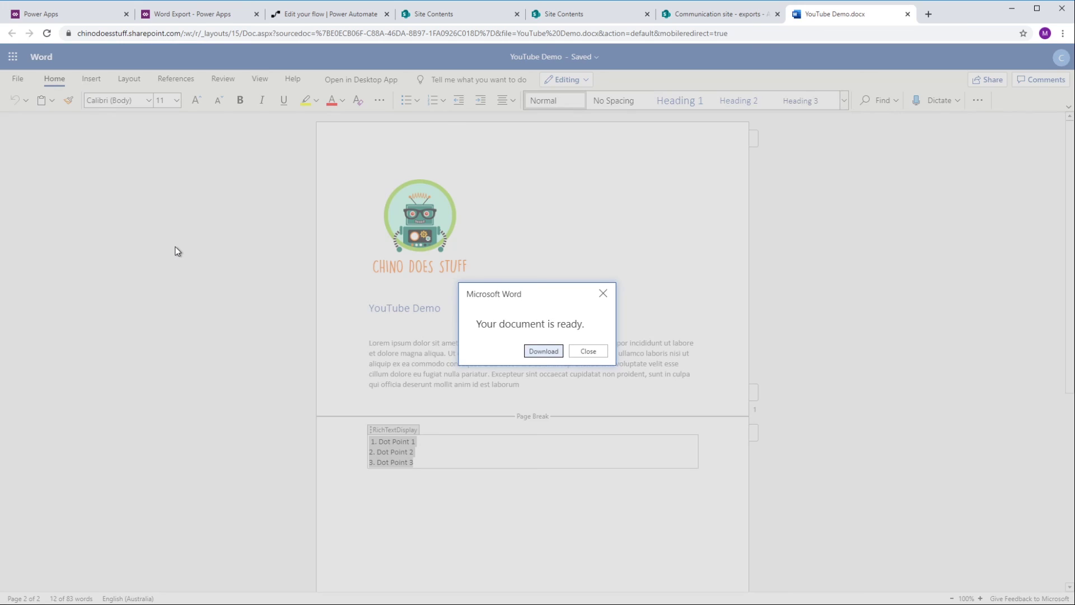
left_click(545, 353)
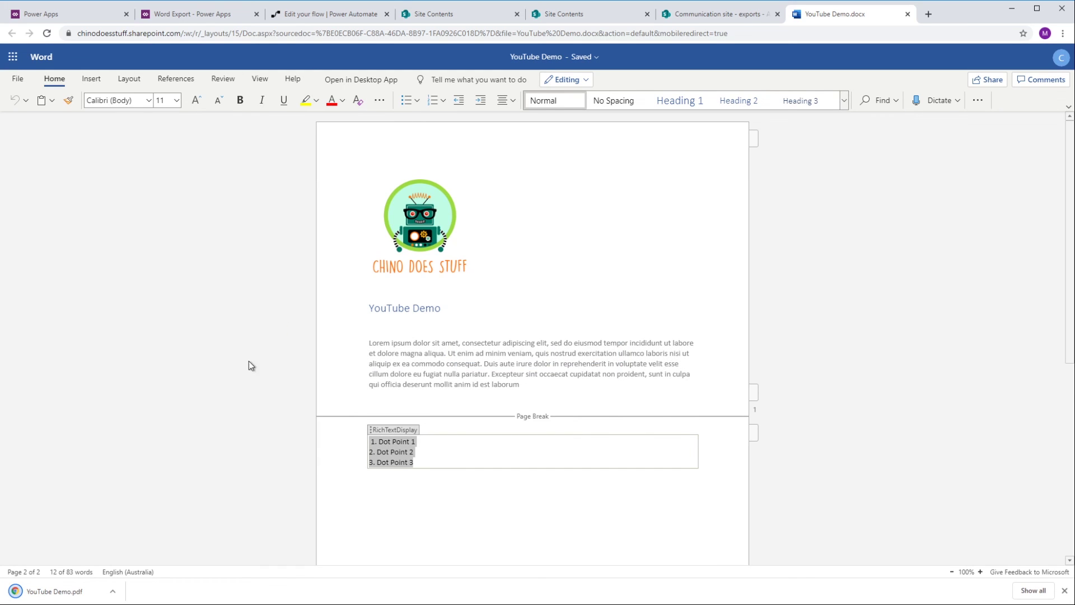
Open the downloaded YouTube Demo.pdf, look through its pages and close it
left_click(65, 588)
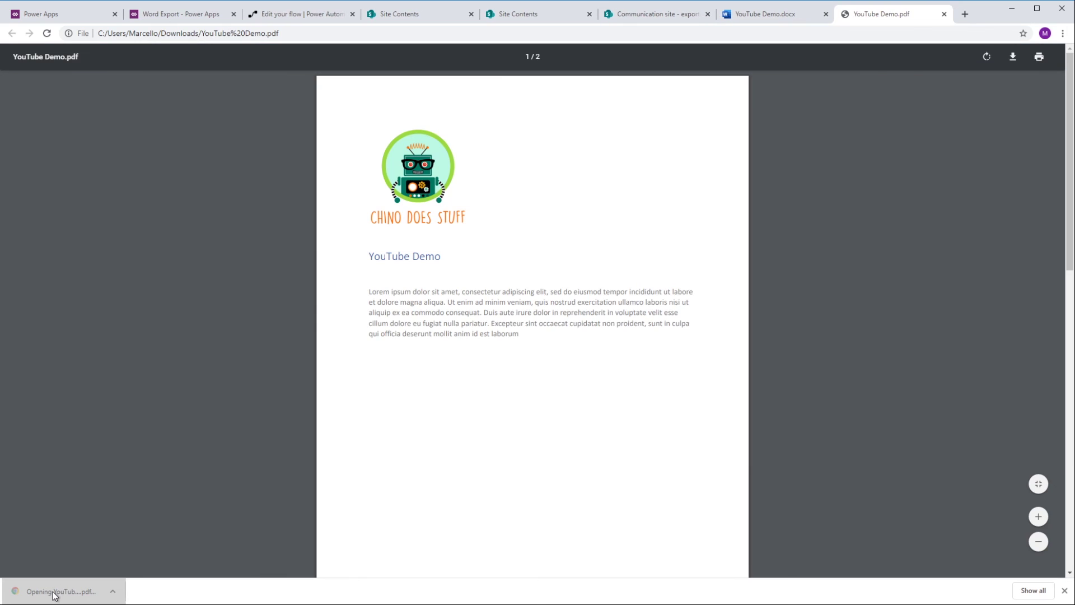
scroll(323, 442, "down", 8)
scroll(341, 436, "up", 8)
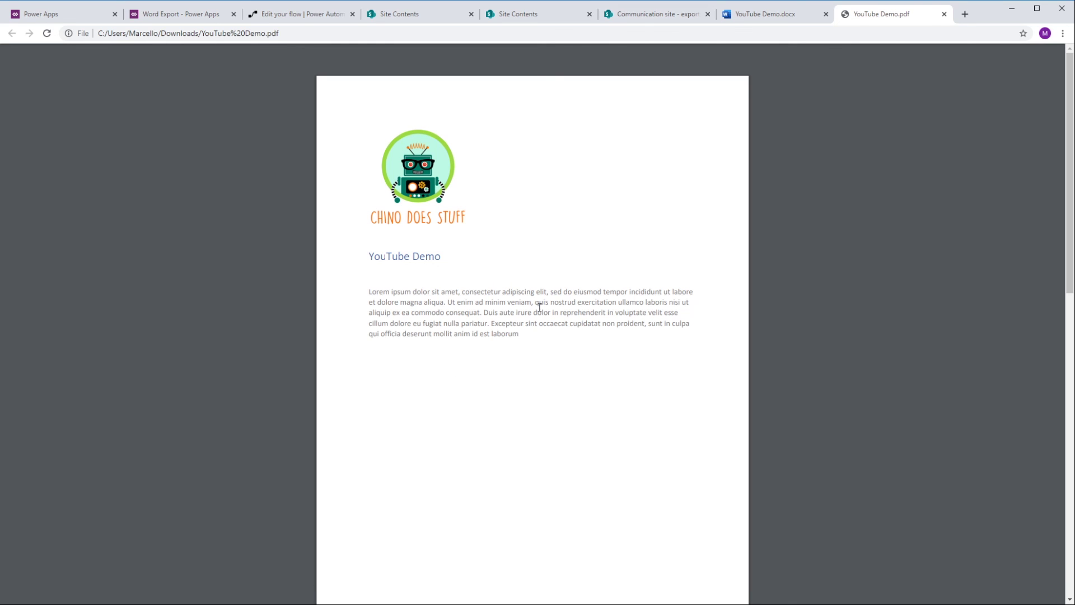
left_click(943, 14)
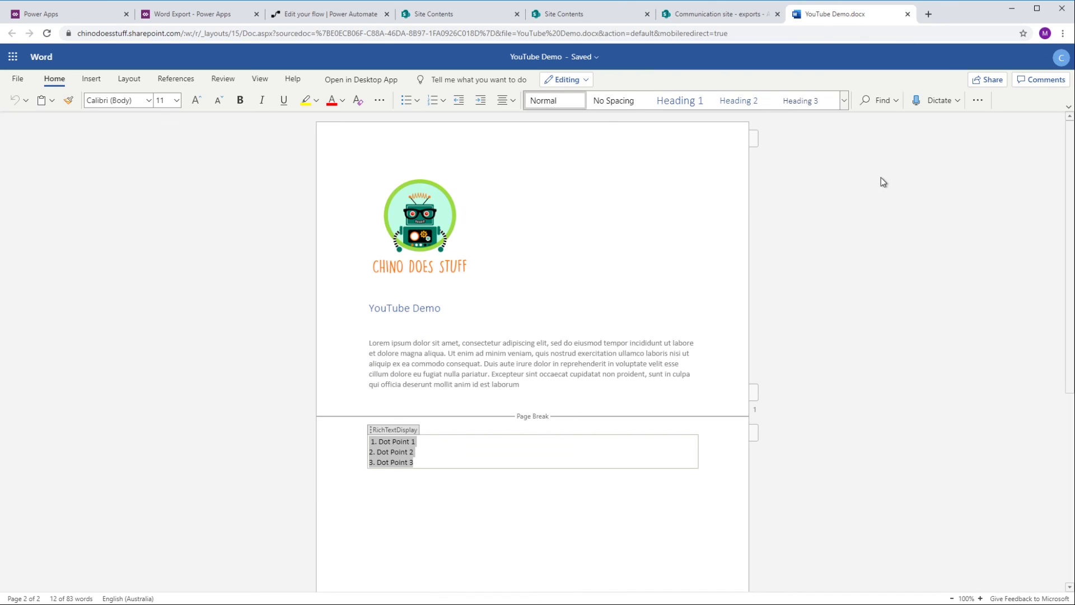